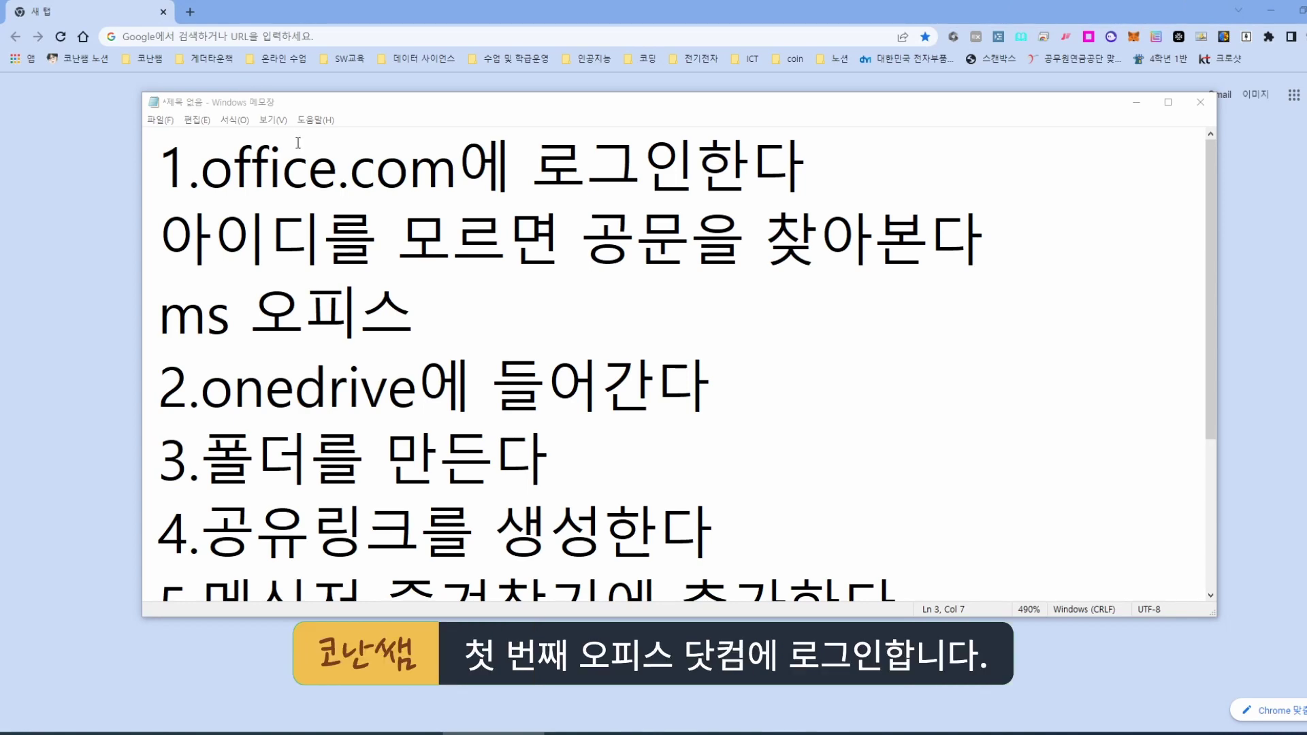
Highlight the first lines of the Notepad outline, ending at the ms 오피스 line
{"action": "left_click_drag", "start_coordinate": [159, 167], "coordinate": [807, 169]}
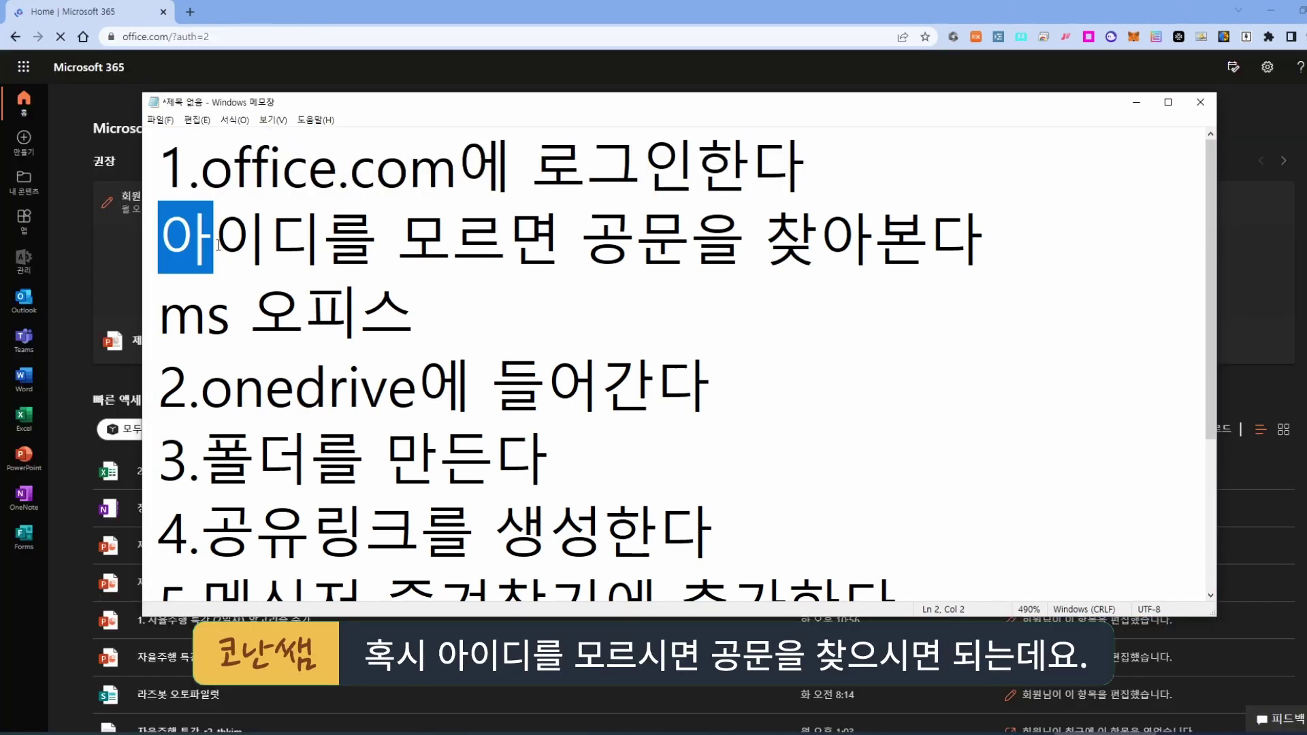
{"action": "left_click_drag", "start_coordinate": [218, 245], "coordinate": [438, 245]}
{"action": "left_click_drag", "start_coordinate": [580, 245], "coordinate": [916, 250]}
{"action": "left_click", "coordinate": [407, 325]}
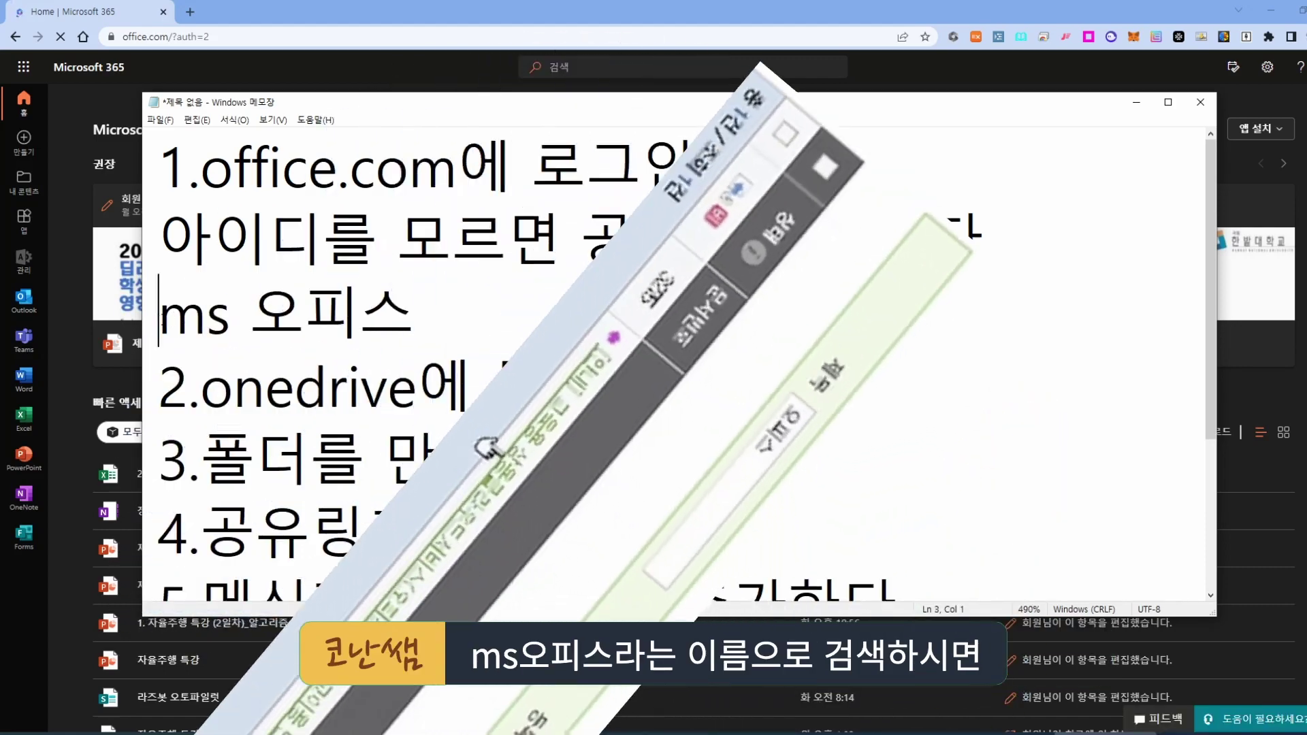
{"action": "left_click_drag", "start_coordinate": [407, 326], "coordinate": [161, 320]}
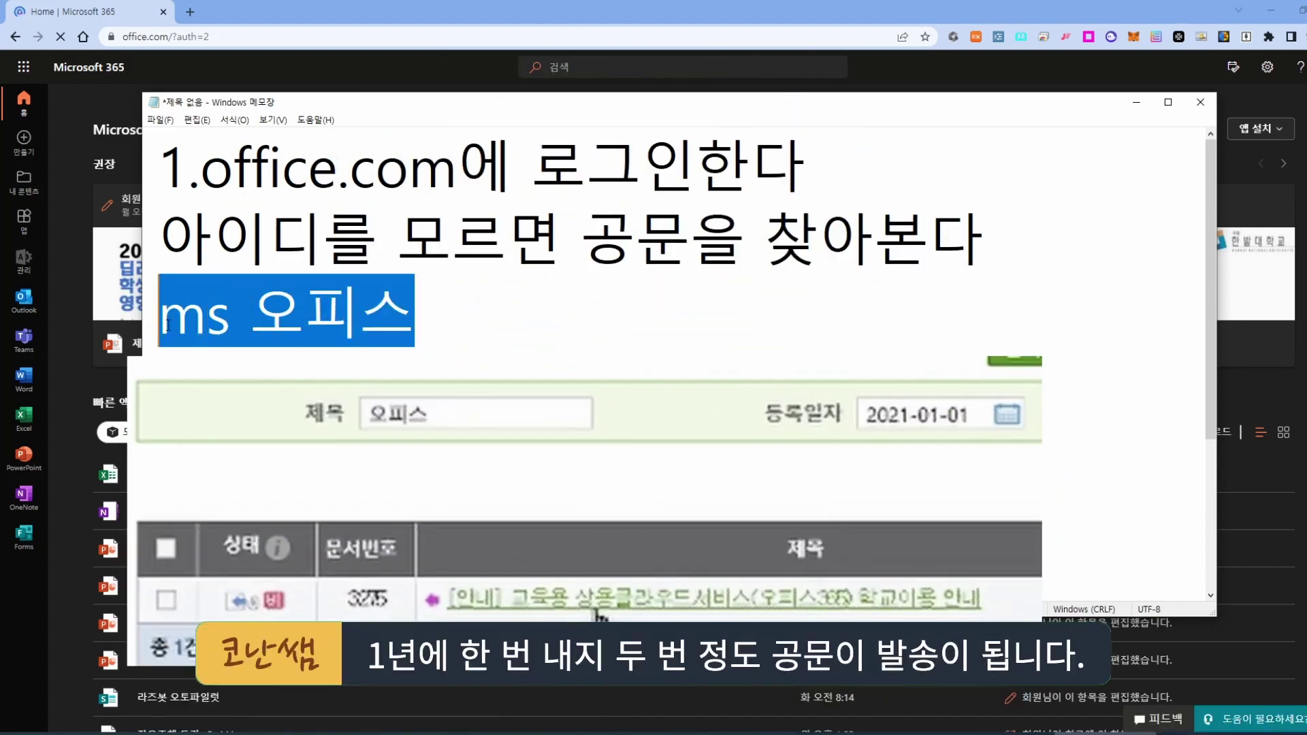
{"action": "left_click", "coordinate": [405, 323]}
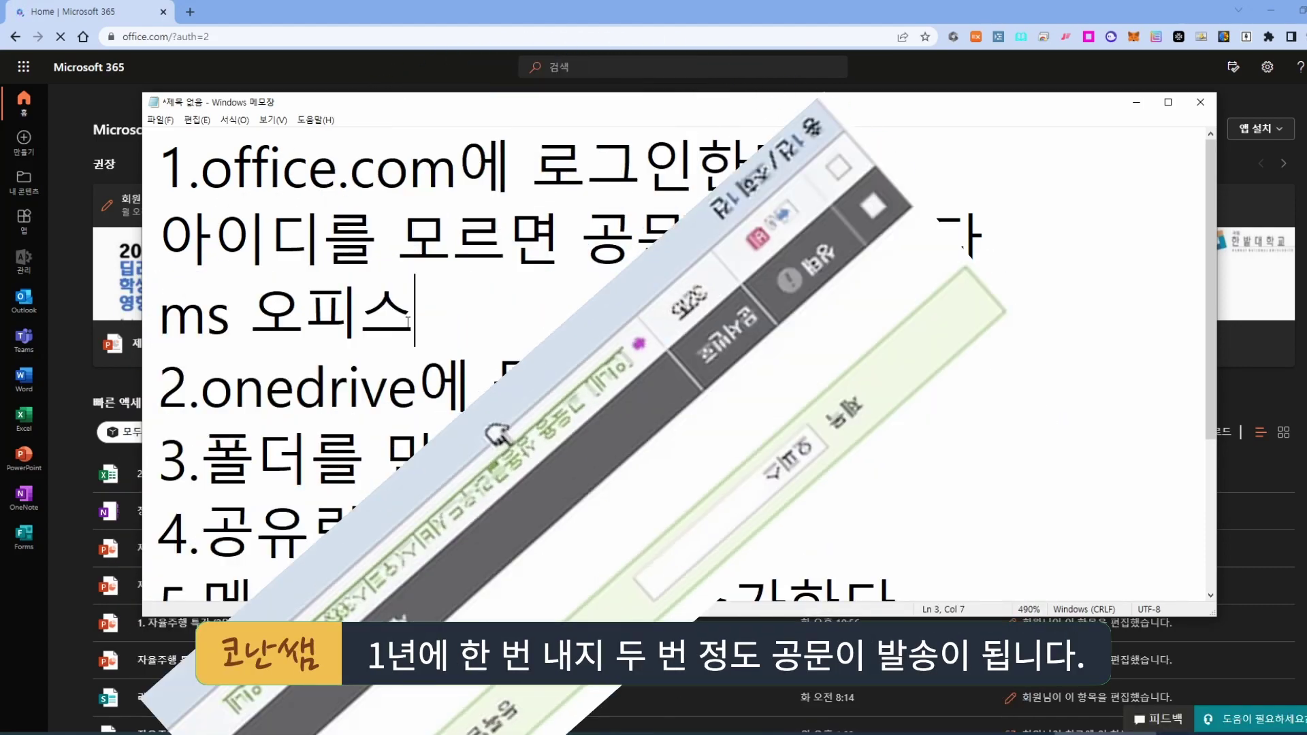
Append ' --> 정보부장님' to the ms 오피스 line with a blank line below, then return to Microsoft 365
{"action": "type", "text": "--> 정보부장님"}
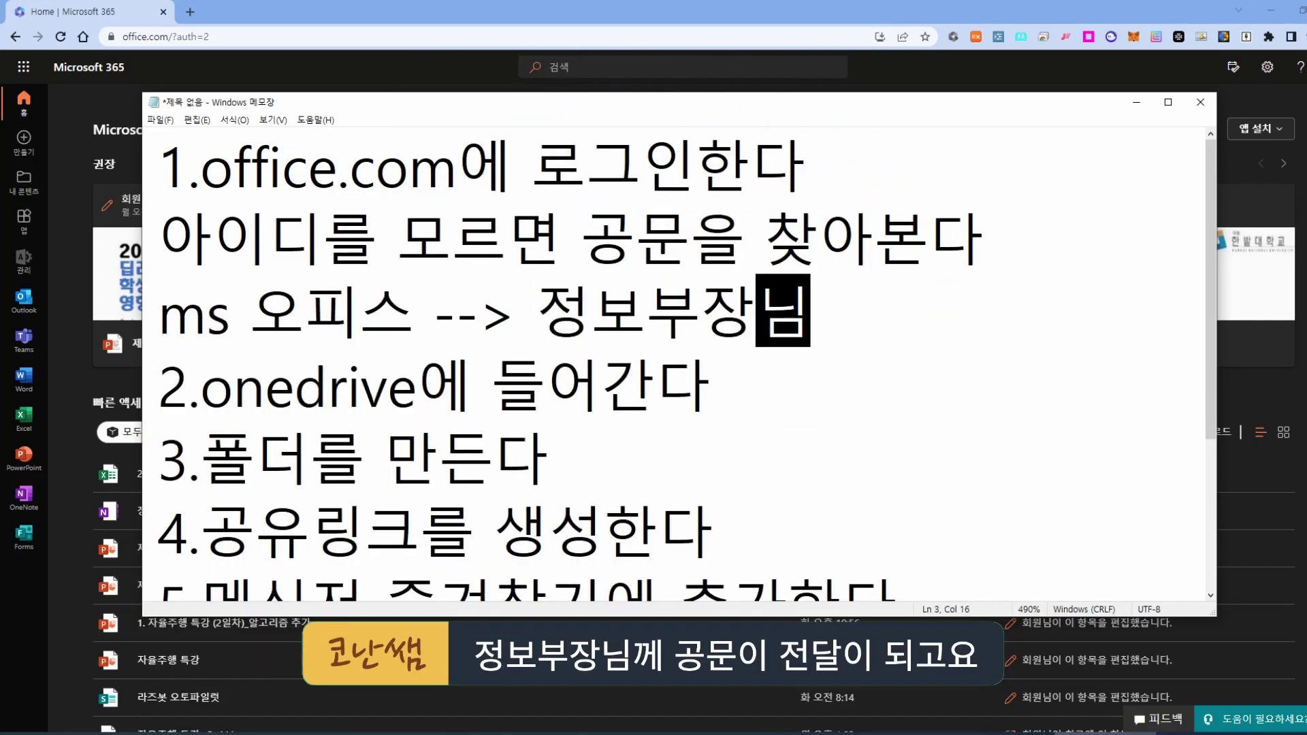
{"action": "key", "text": "Return"}
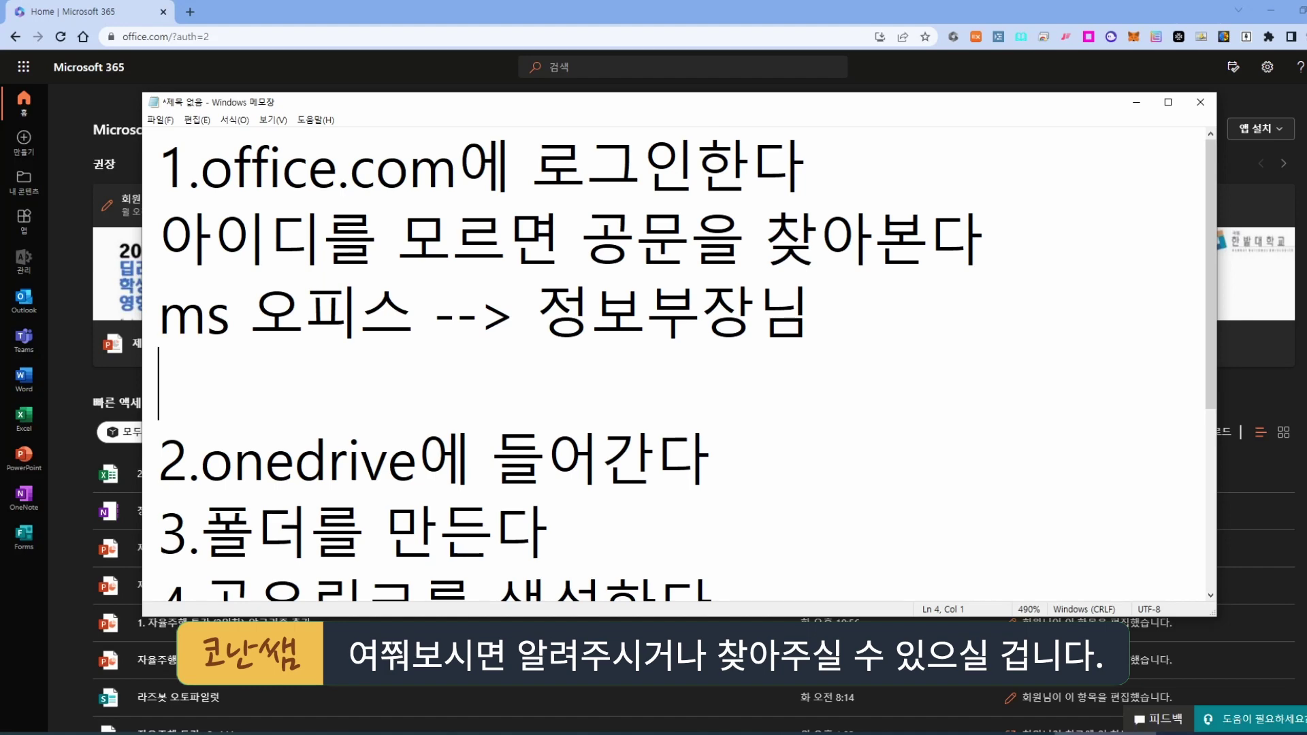
{"action": "left_click", "coordinate": [366, 8]}
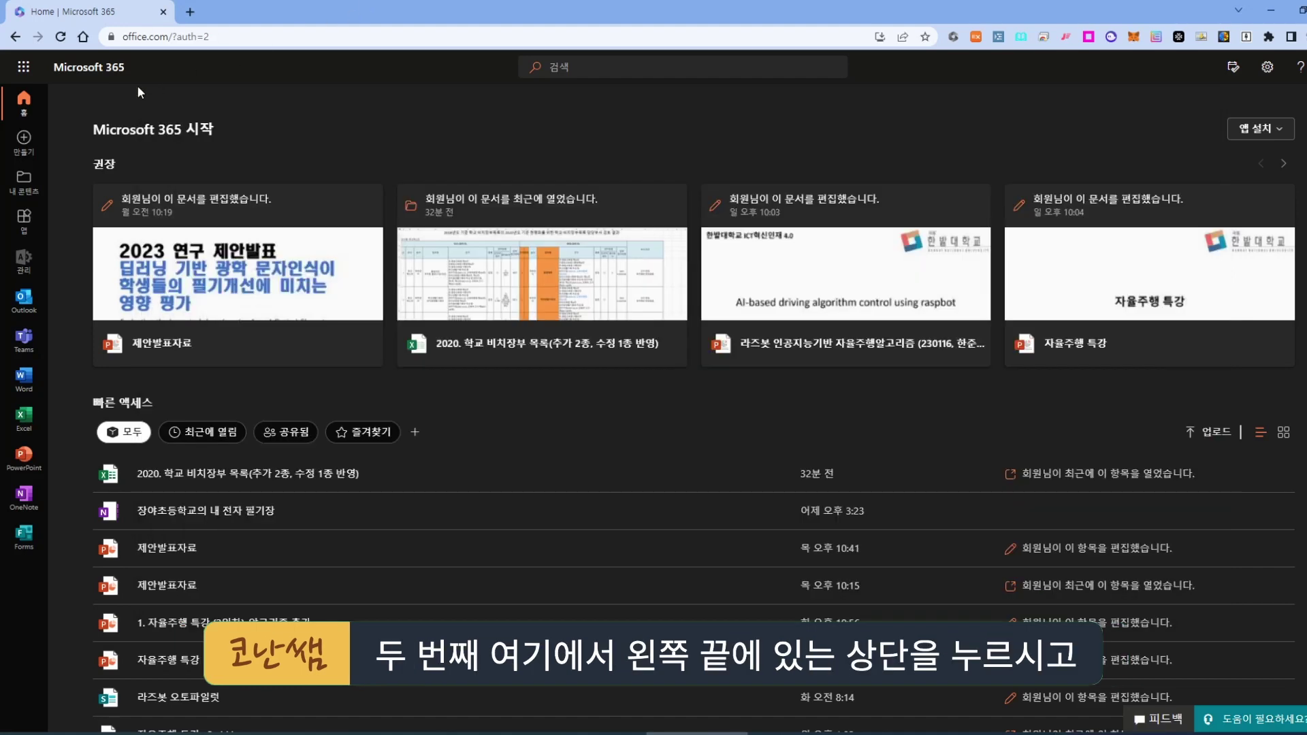
Open OneDrive from the app launcher, create folder '2023년 새학교', then open 2022. 장야초 공유 내용
{"action": "left_click", "coordinate": [68, 77]}
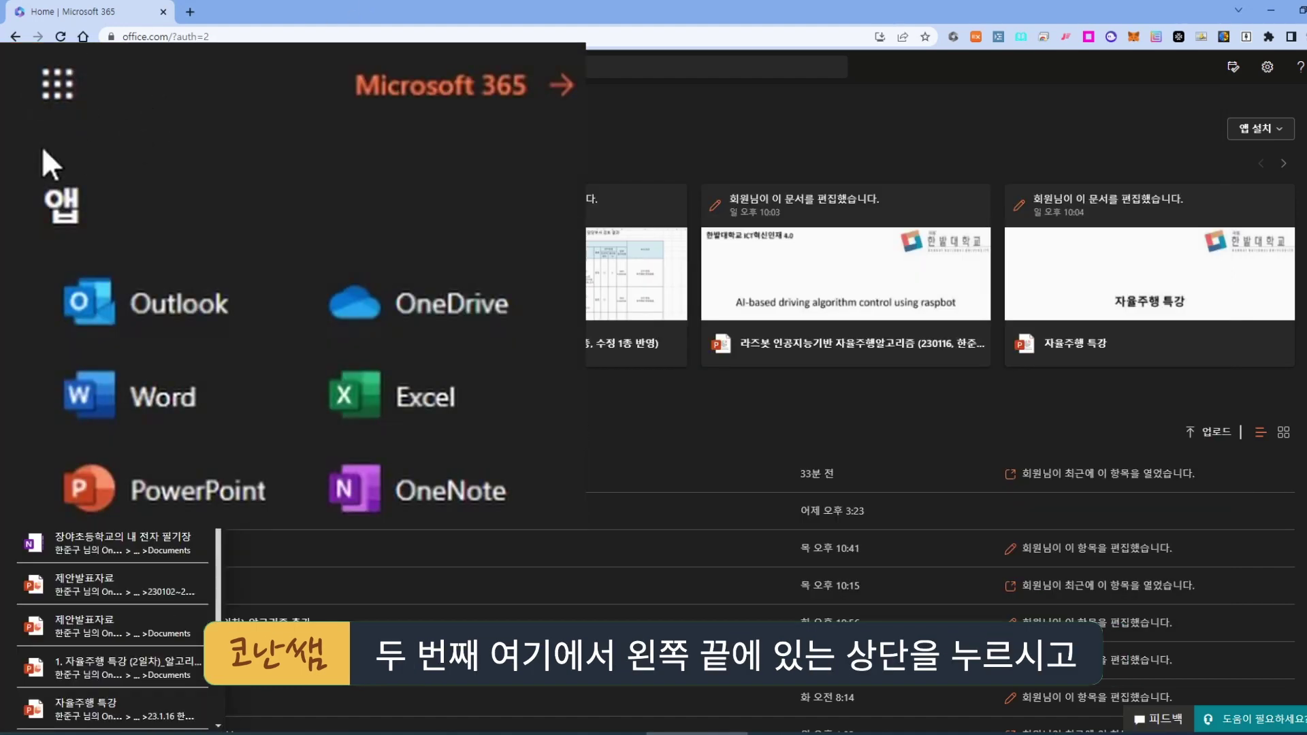
{"action": "left_click", "coordinate": [374, 303]}
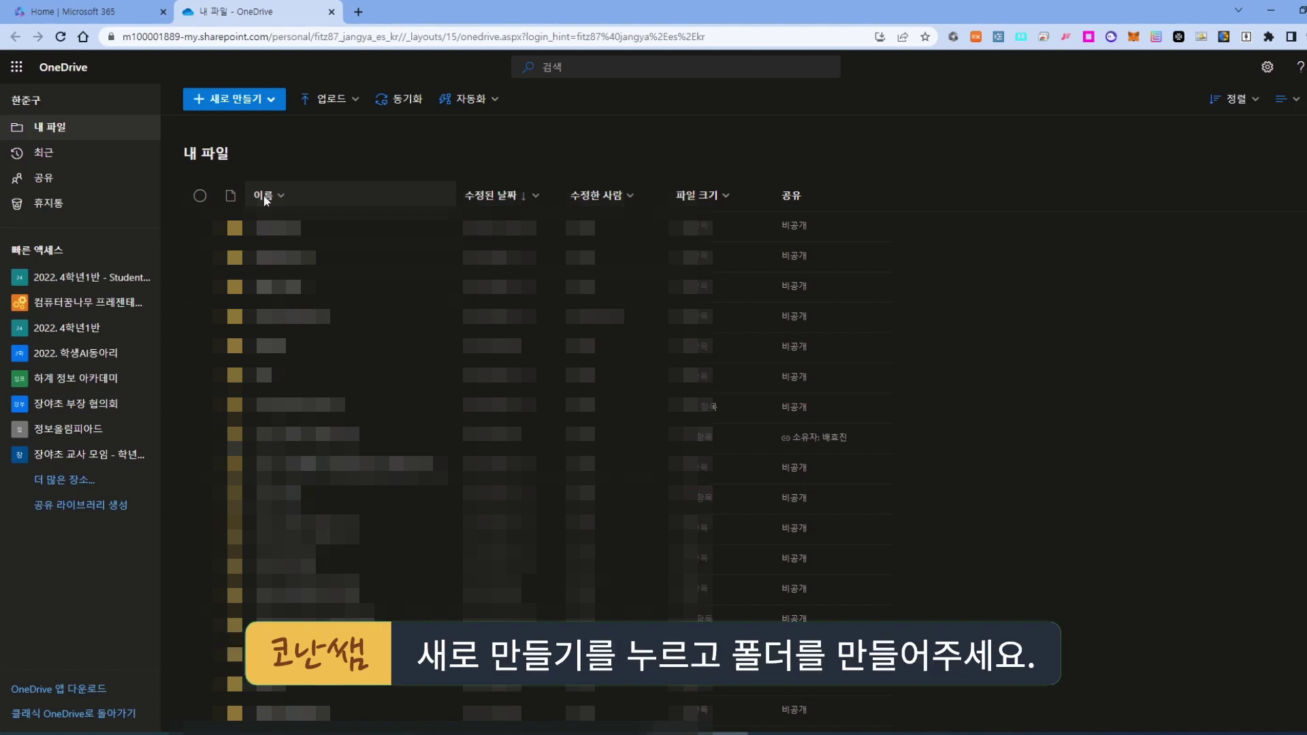
{"action": "left_click", "coordinate": [234, 99]}
{"action": "left_click", "coordinate": [311, 204]}
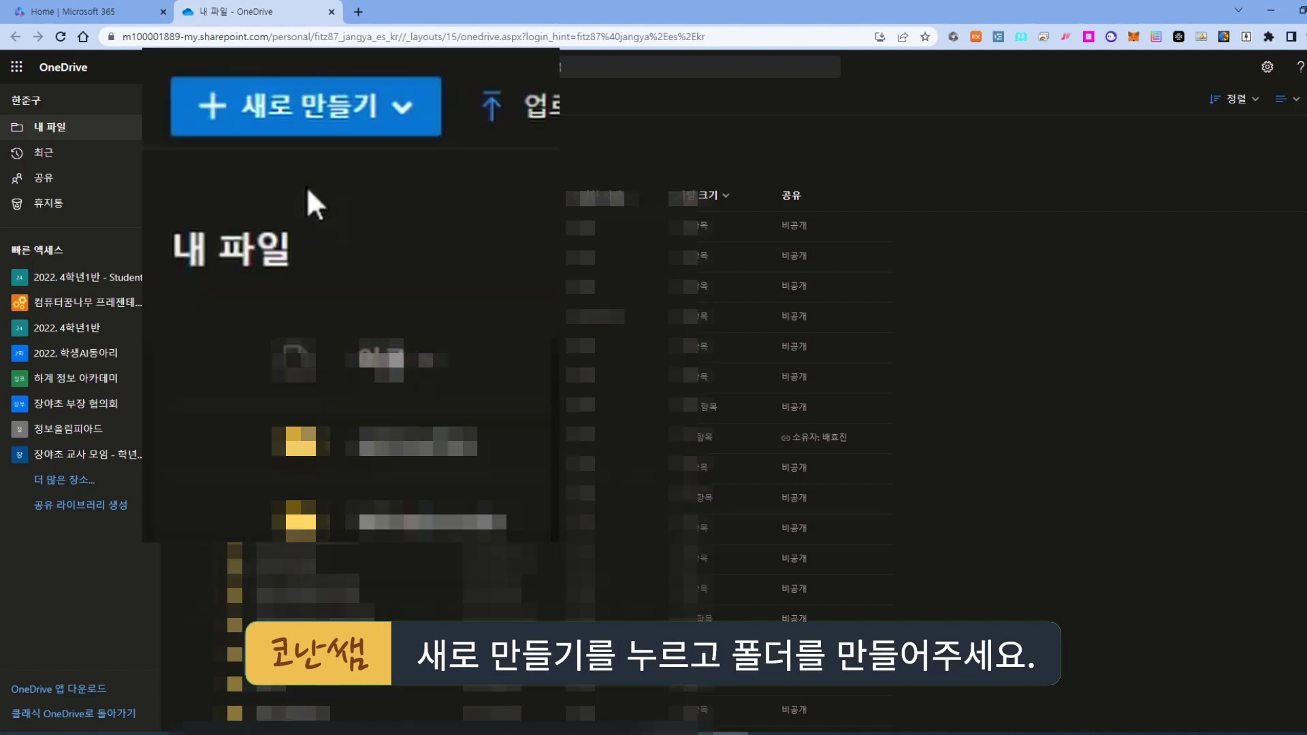
{"action": "type", "text": "2023년 새학교"}
{"action": "key", "text": "Return"}
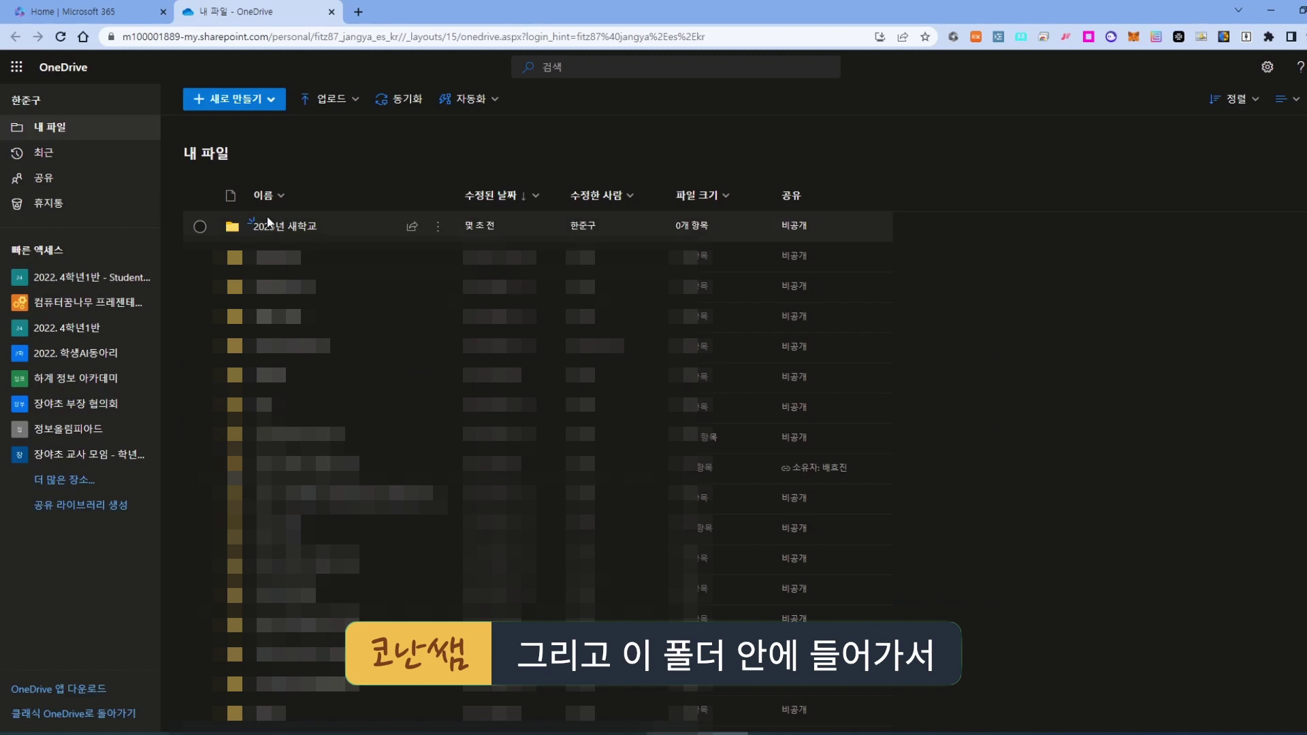
{"action": "left_click", "coordinate": [294, 233]}
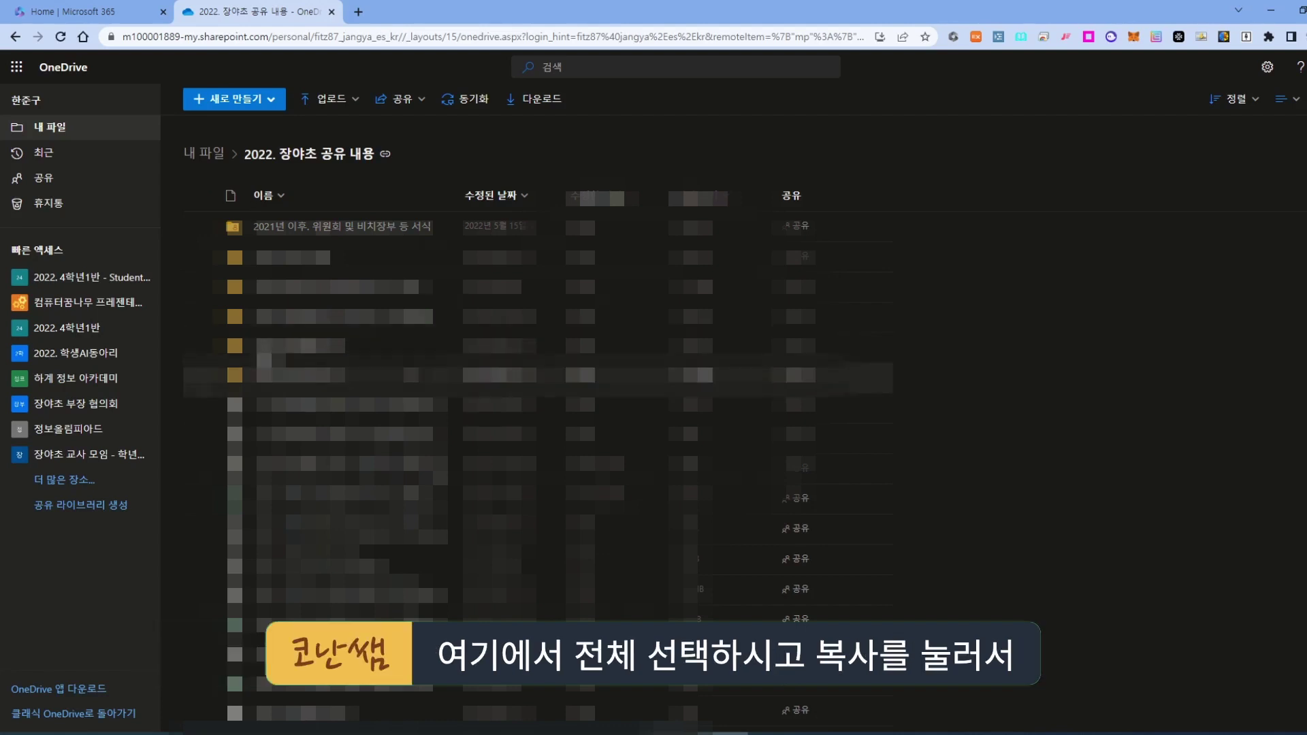
Select all 30 items, copy them to 내 파일 > 2023년 새학교, and go back to 내 파일
{"action": "left_click", "coordinate": [199, 196]}
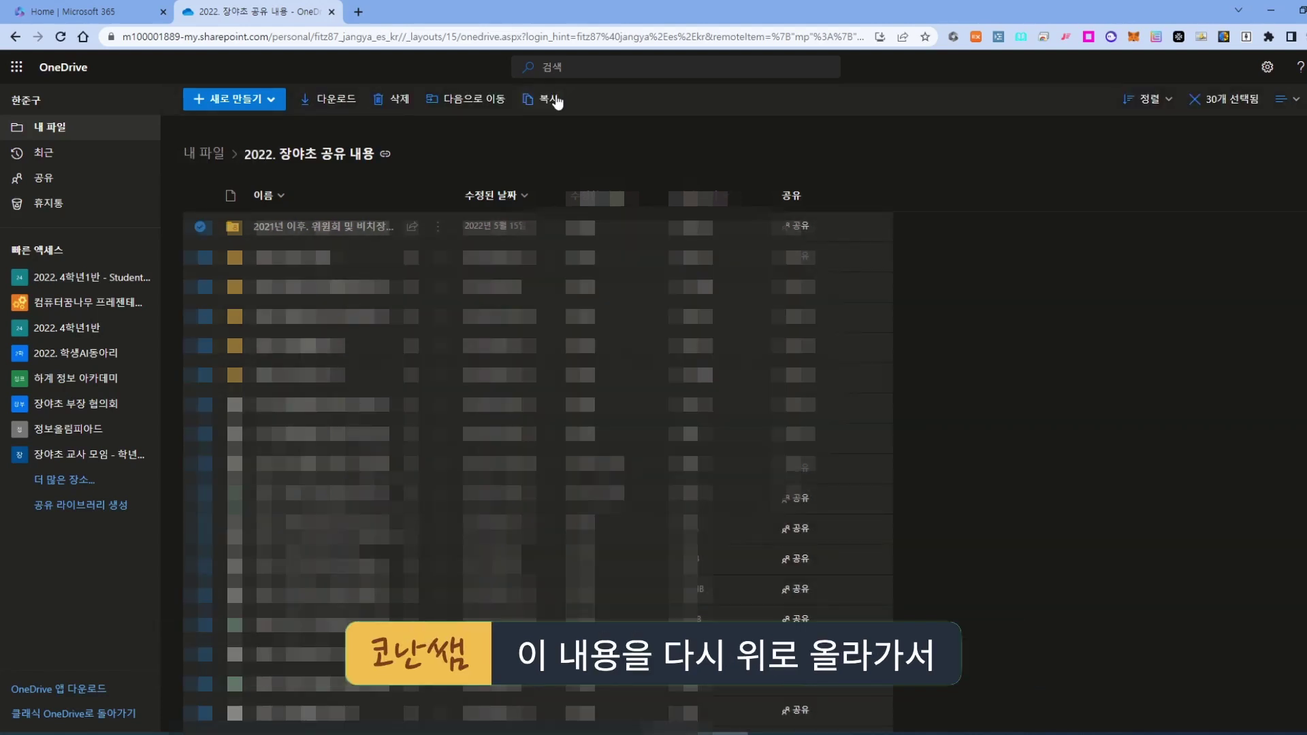
{"action": "left_click", "coordinate": [553, 100]}
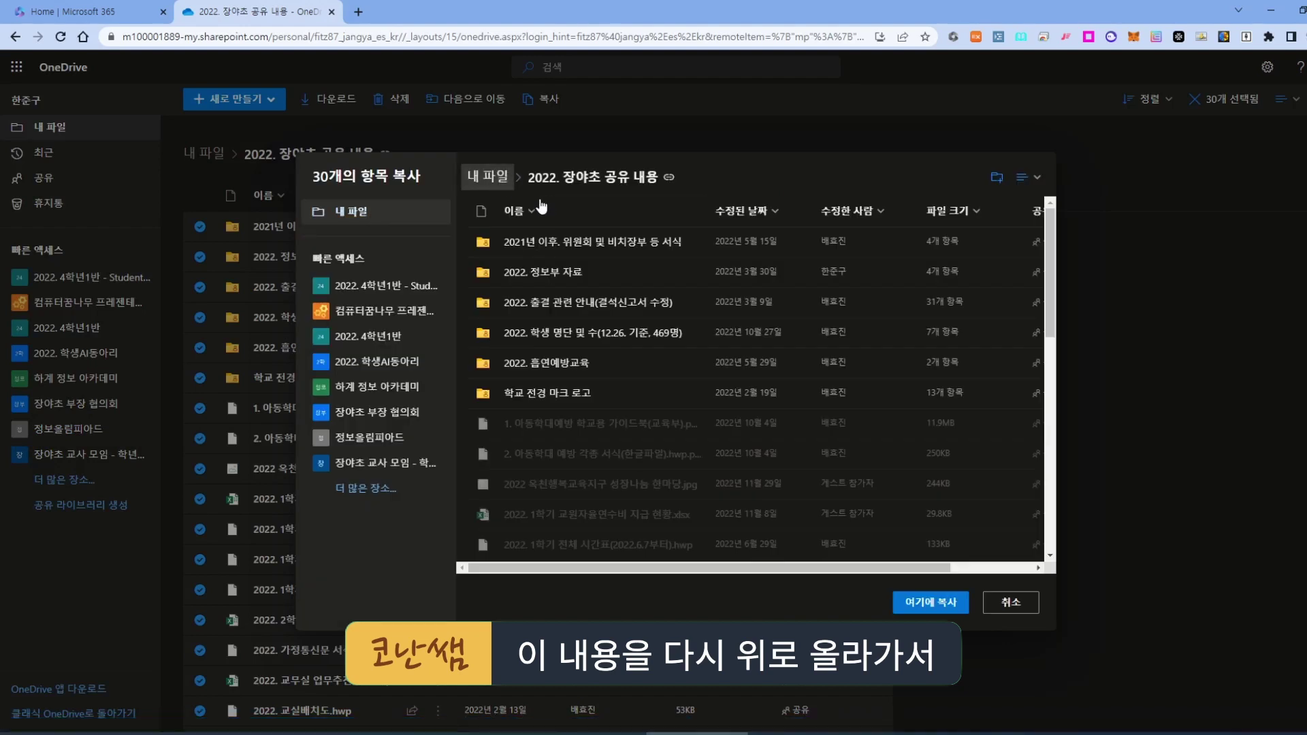
{"action": "left_click", "coordinate": [496, 179]}
{"action": "left_click", "coordinate": [565, 243]}
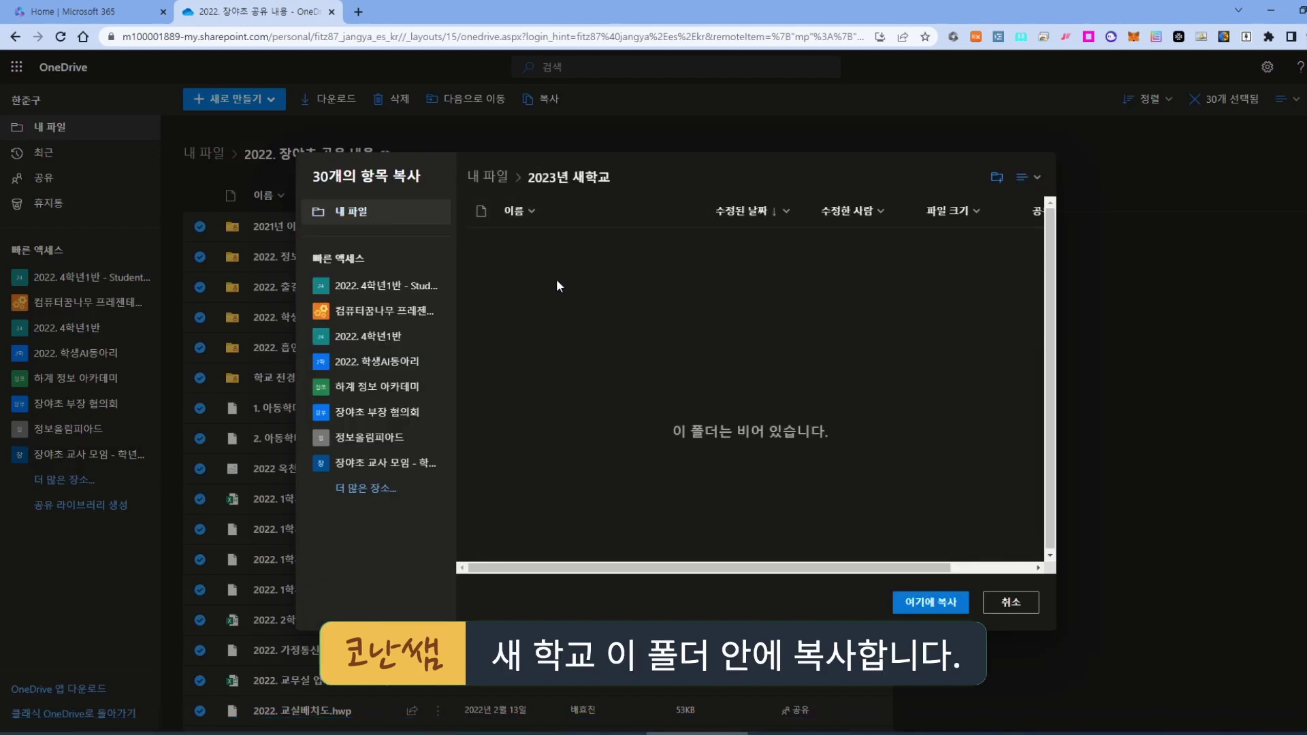
{"action": "left_click", "coordinate": [930, 604]}
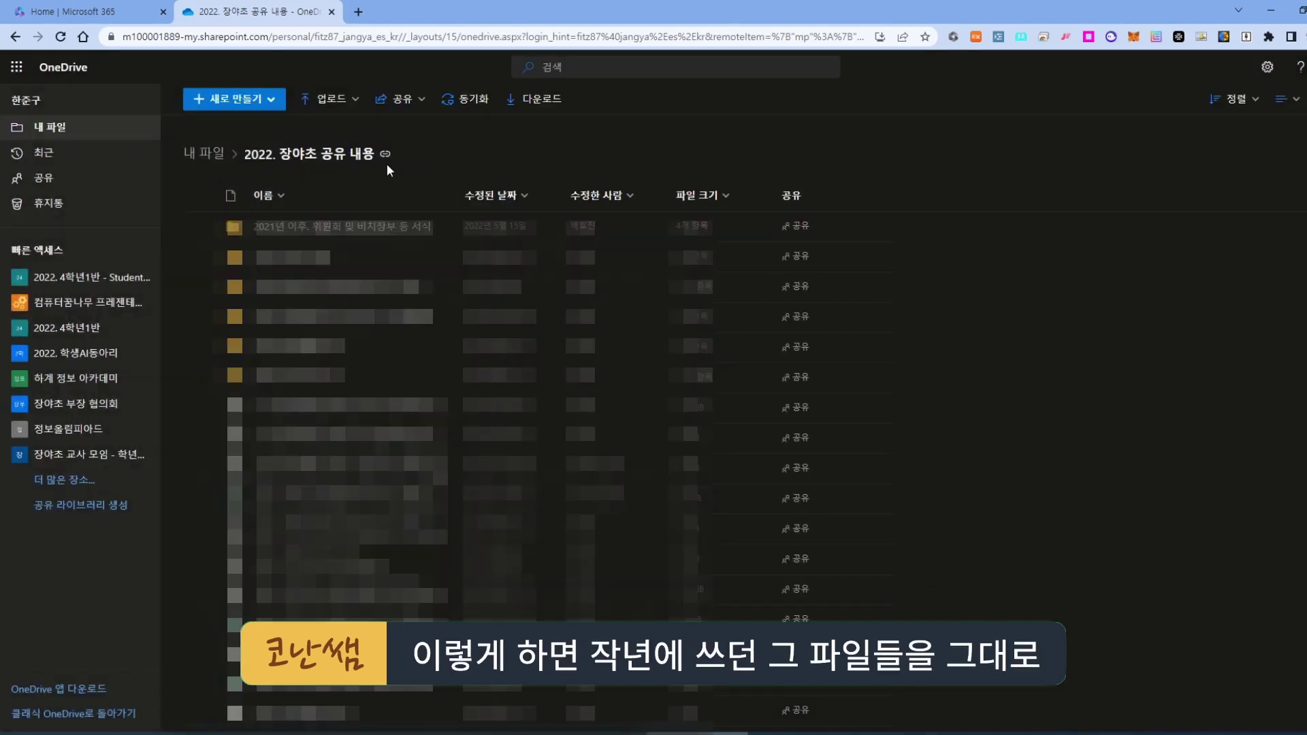
{"action": "left_click", "coordinate": [203, 154]}
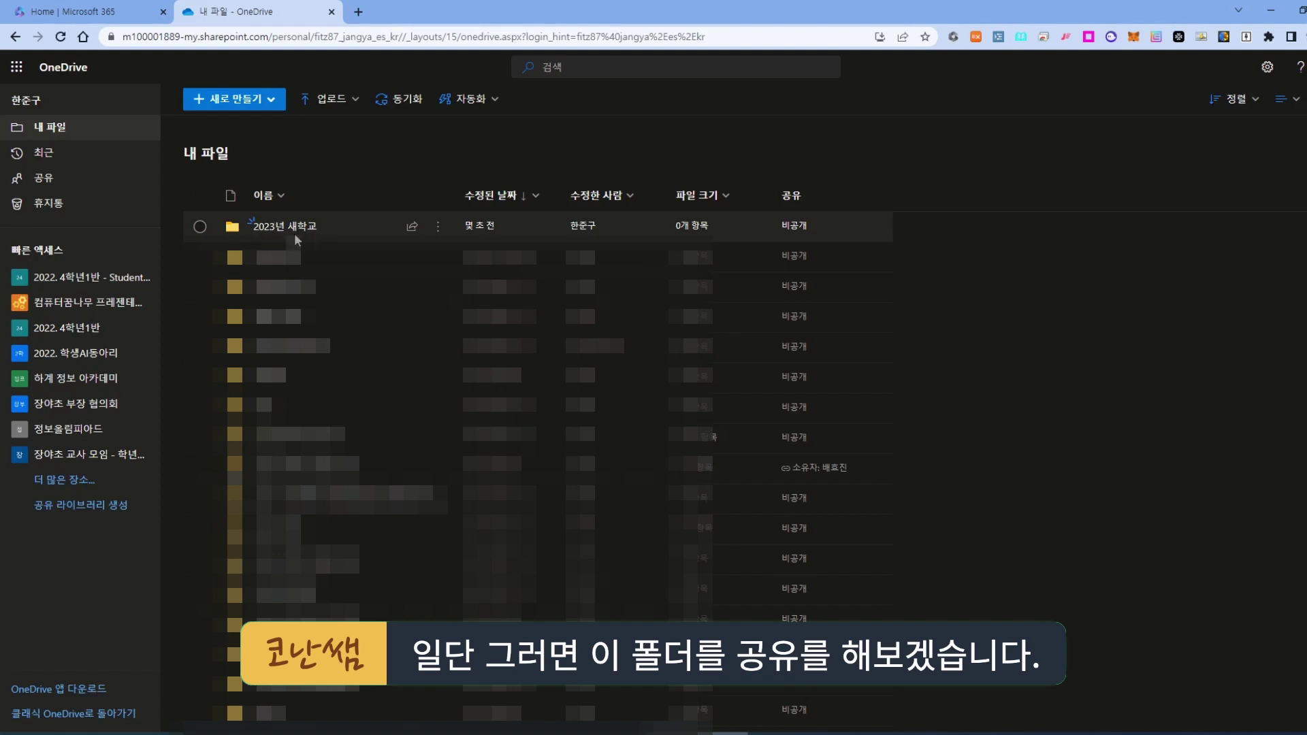
Copy the editable sharing link for the 2023년 새학교 folder
{"action": "left_click", "coordinate": [412, 227]}
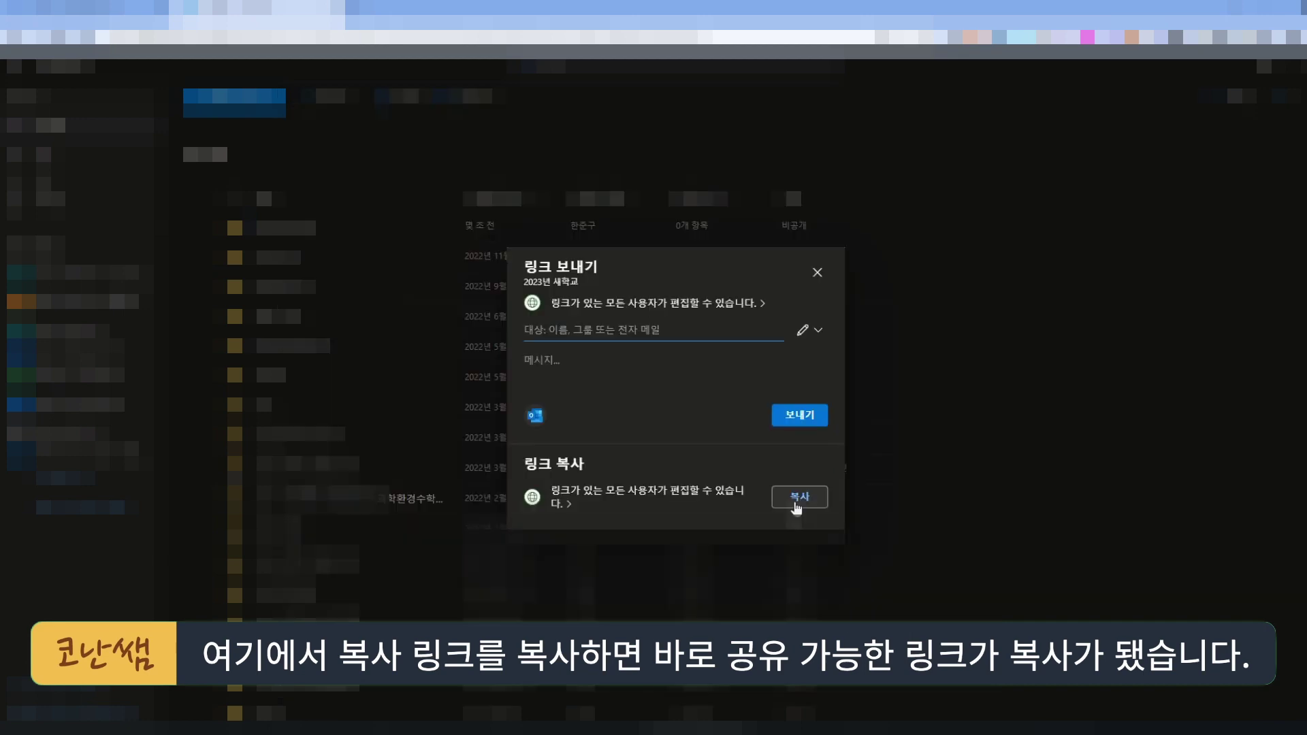
{"action": "left_click", "coordinate": [885, 613]}
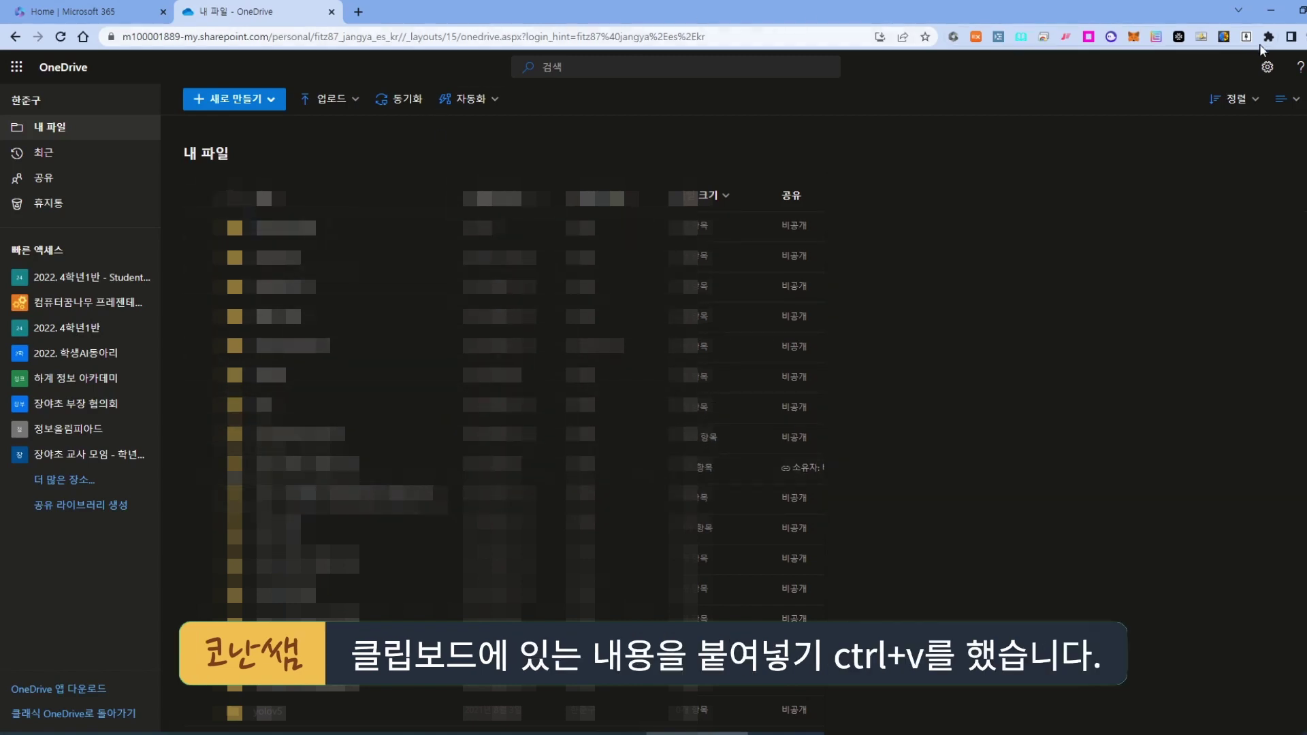
{"action": "left_click", "coordinate": [1300, 36]}
Paste the folder link into a new incognito window and dismiss the sign-in popup
{"action": "left_click", "coordinate": [1171, 94]}
{"action": "key", "text": "ctrl+v"}
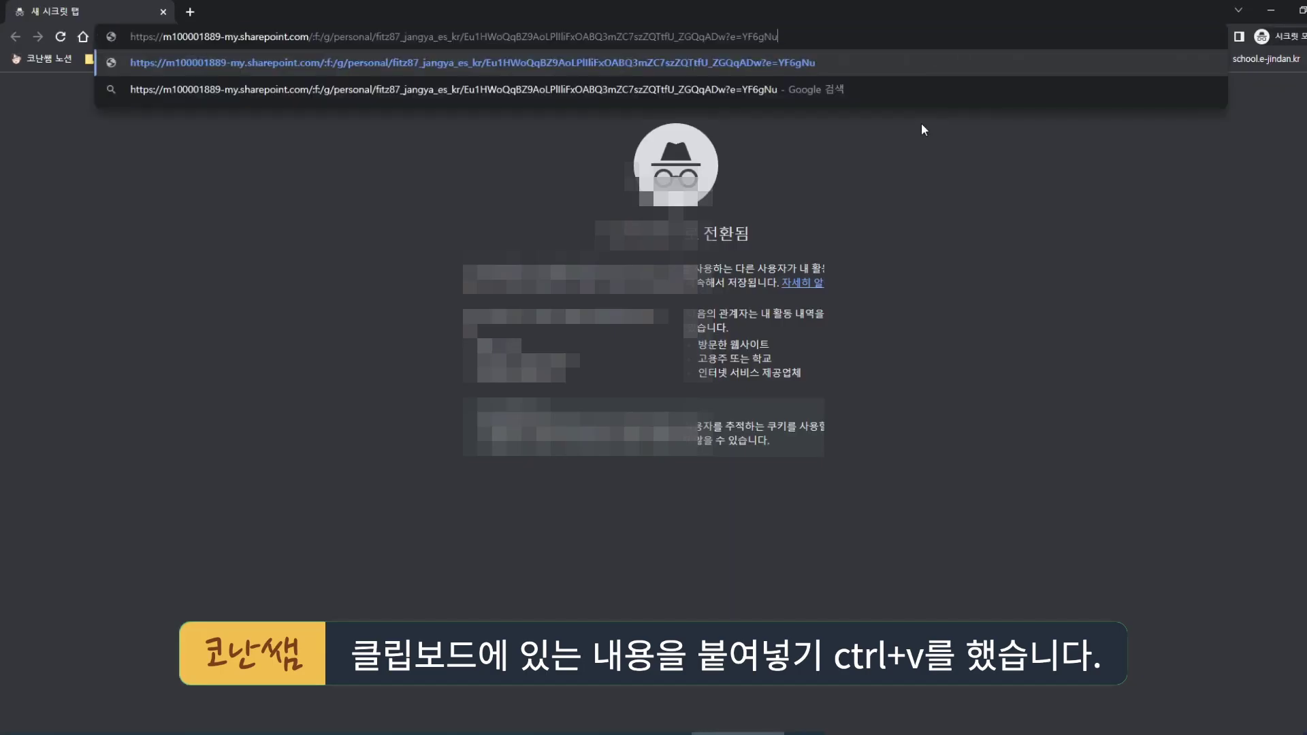
{"action": "key", "text": "Return"}
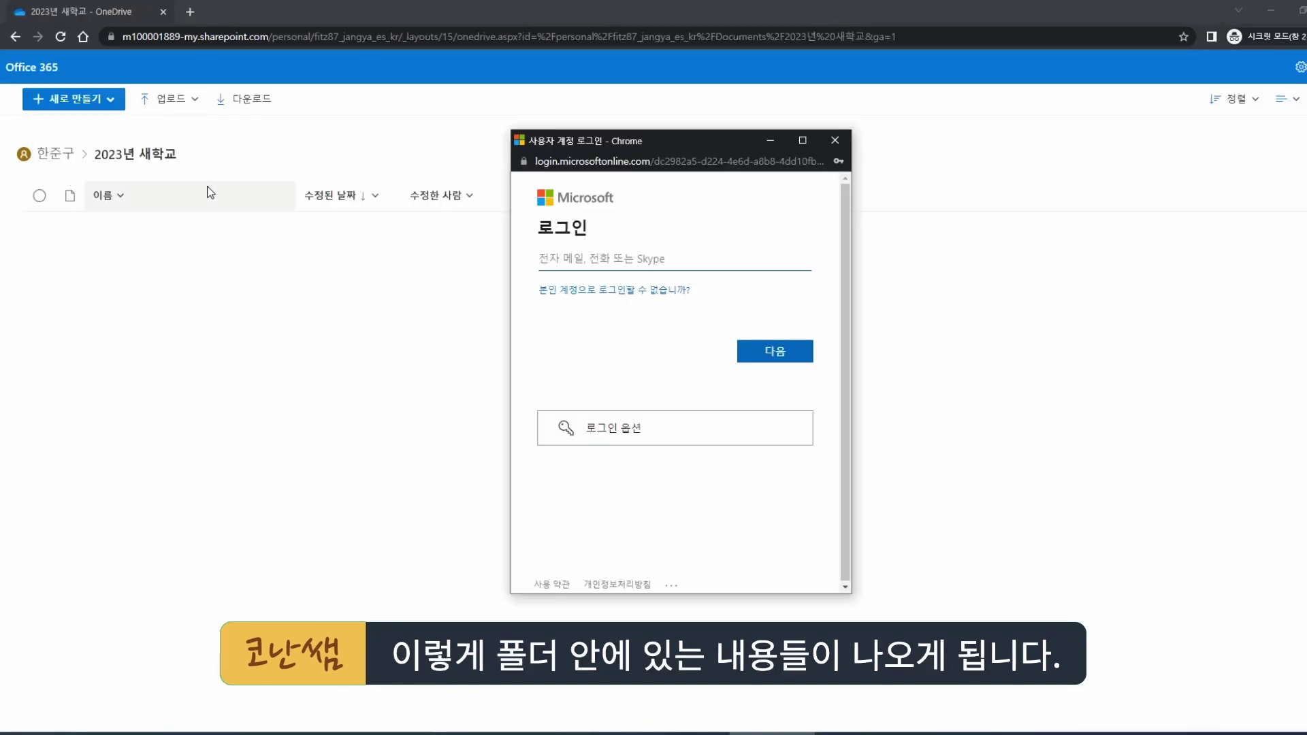
{"action": "left_click", "coordinate": [827, 144]}
Browse in and out of the shared 2023년 새학교 folder as an outside visitor
{"action": "left_click", "coordinate": [106, 109]}
{"action": "left_click", "coordinate": [265, 229]}
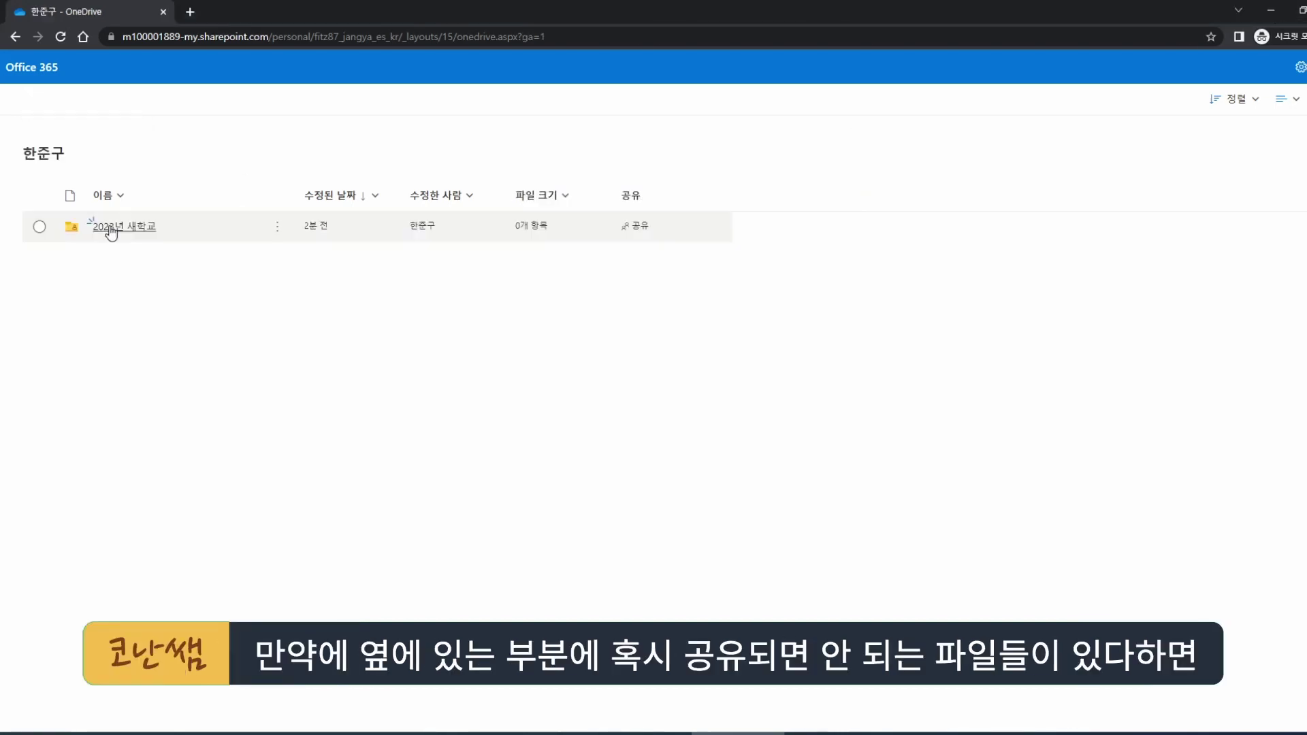
{"action": "left_click", "coordinate": [120, 224]}
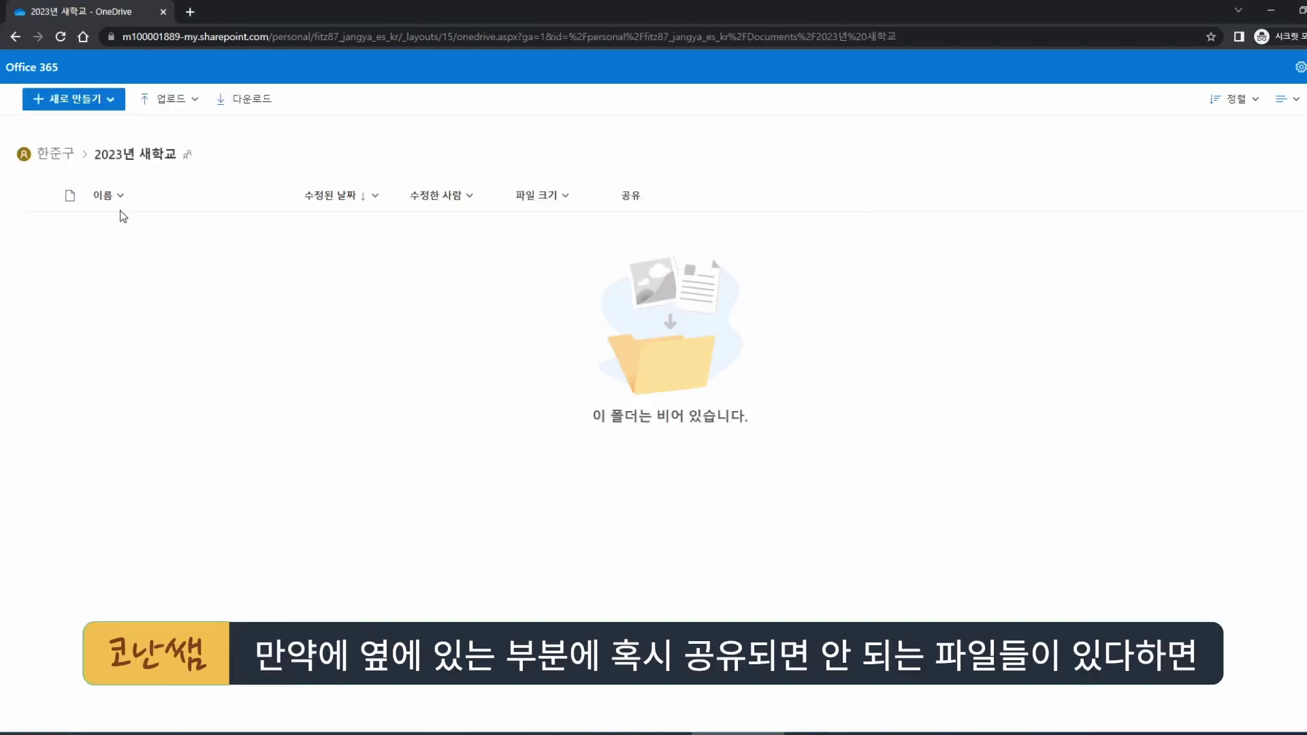
{"action": "left_click", "coordinate": [55, 154]}
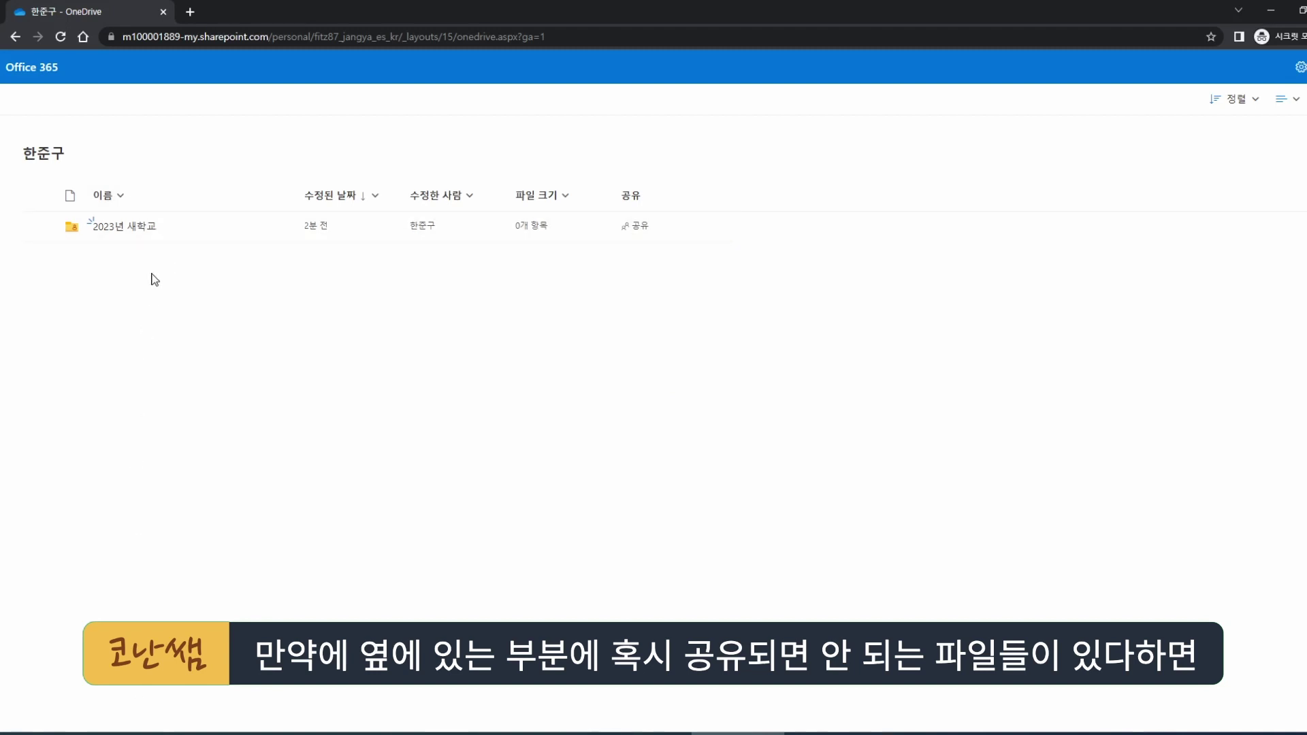
{"action": "left_click", "coordinate": [115, 230]}
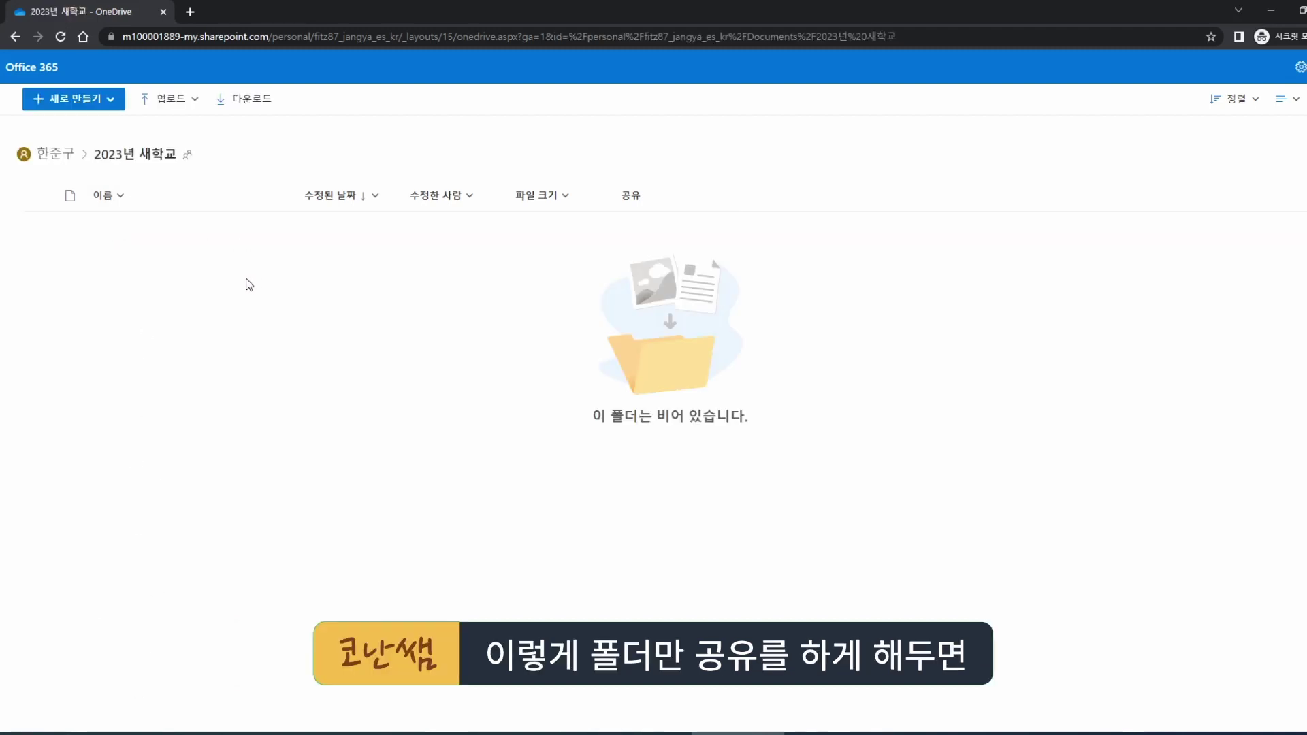
{"action": "left_click", "coordinate": [50, 154]}
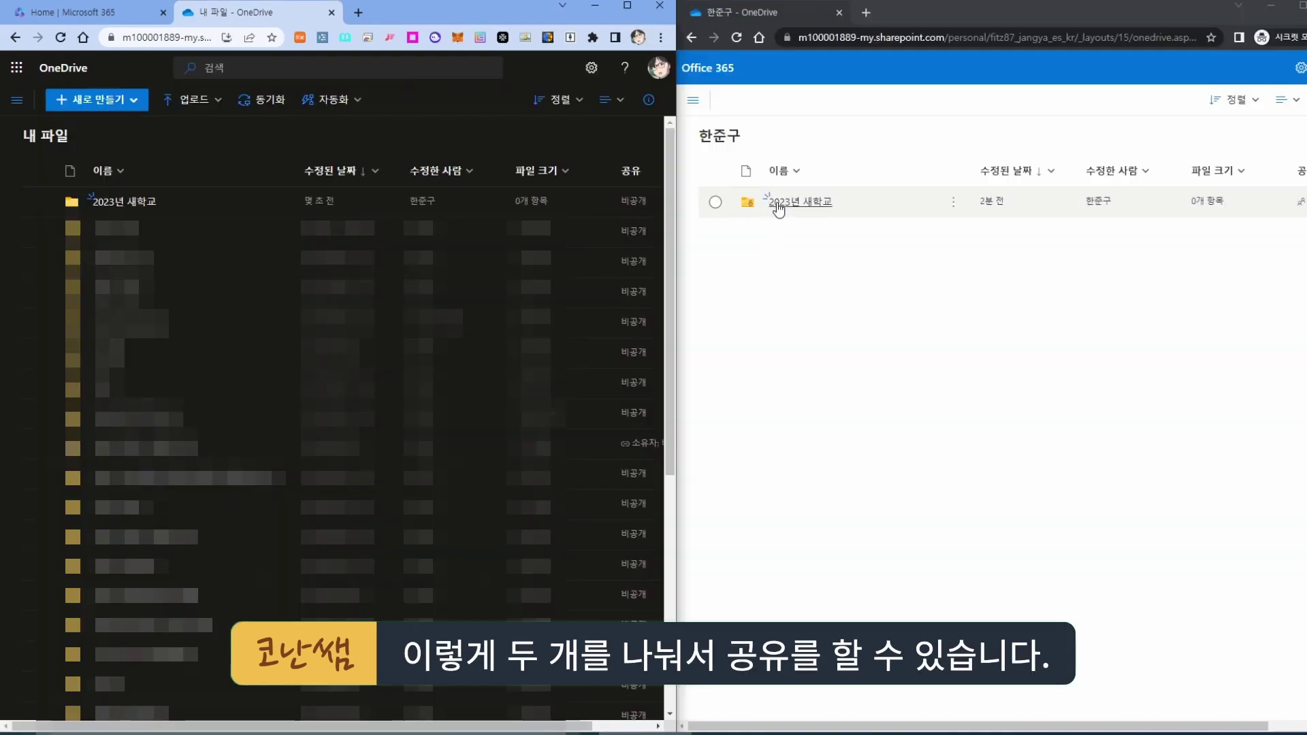
Create a new Excel workbook, 통합 문서.xlsx, inside the 2023년 새학교 folder via 새로 만들기
{"action": "left_click", "coordinate": [778, 203]}
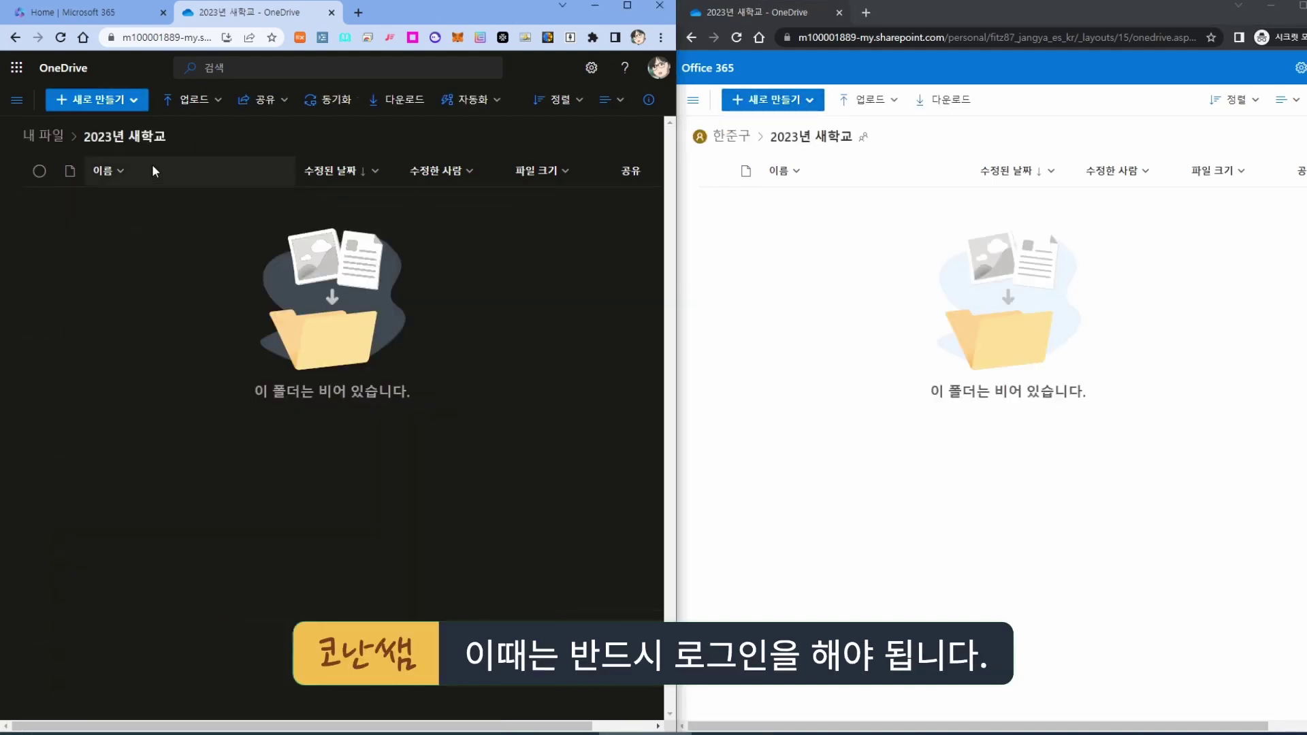
{"action": "left_click", "coordinate": [877, 274]}
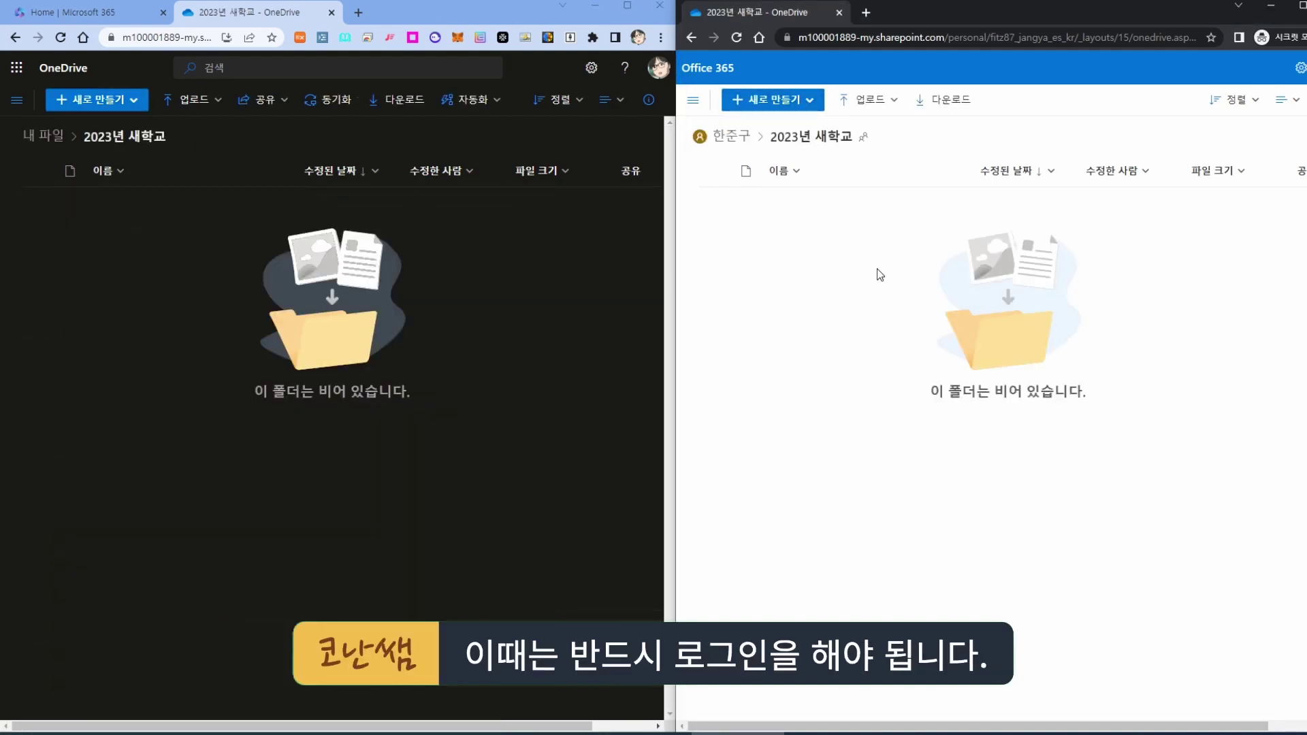
{"action": "left_click", "coordinate": [131, 100]}
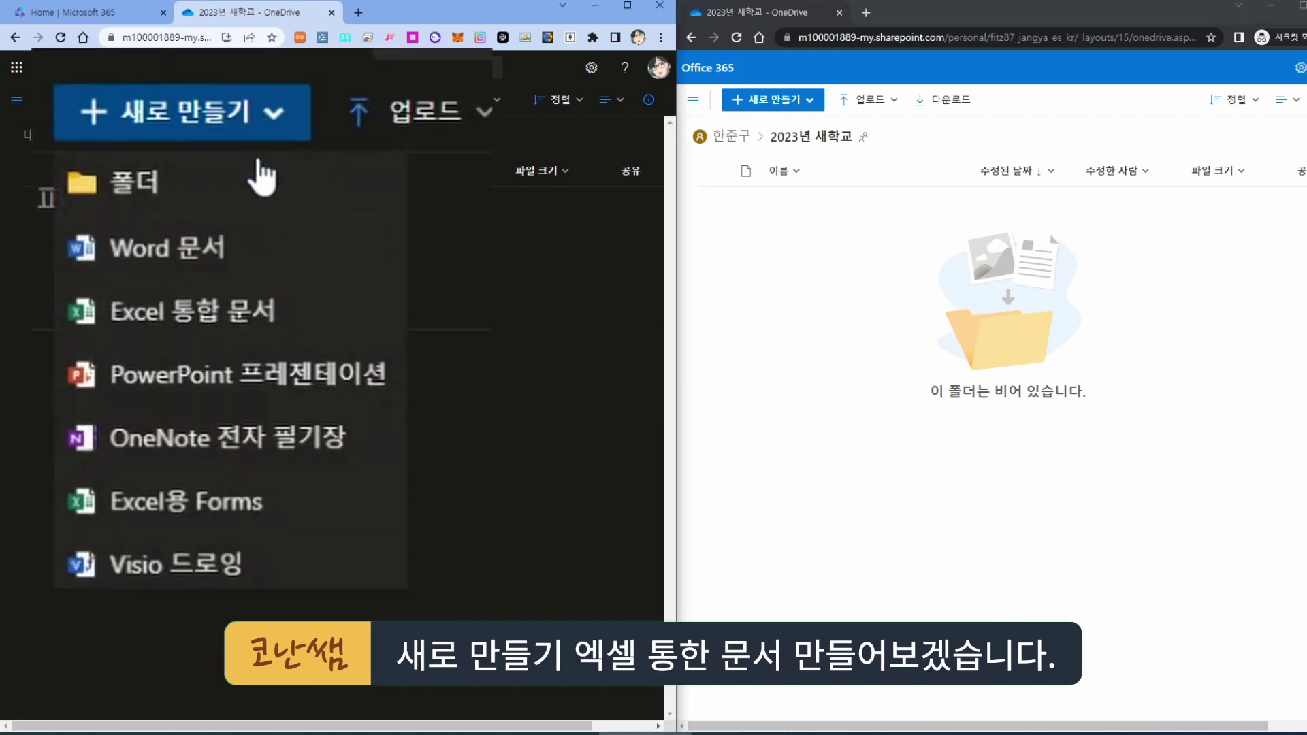
{"action": "left_click", "coordinate": [145, 319]}
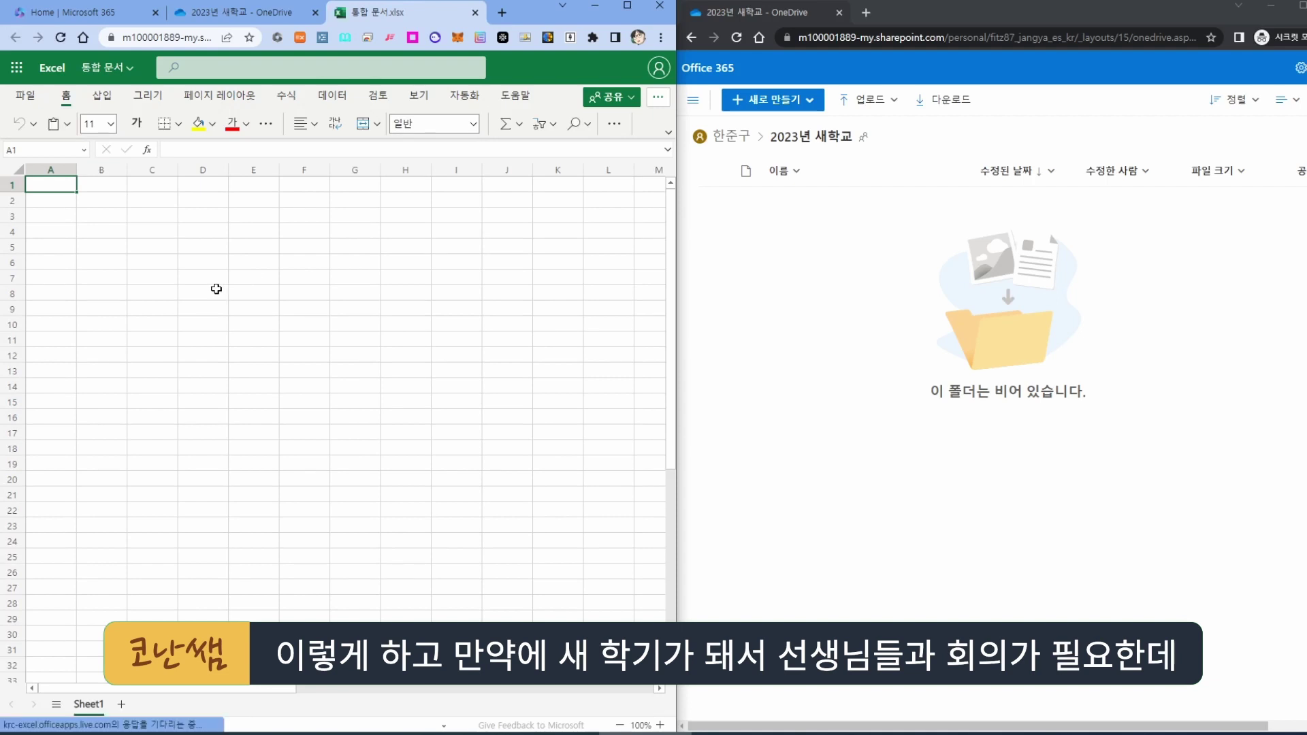
Enter the row-1 headers 음료 and 다과
{"action": "type", "text": "음료"}
{"action": "key", "text": "Tab"}
{"action": "type", "text": "다과"}
{"action": "left_click", "coordinate": [63, 202]}
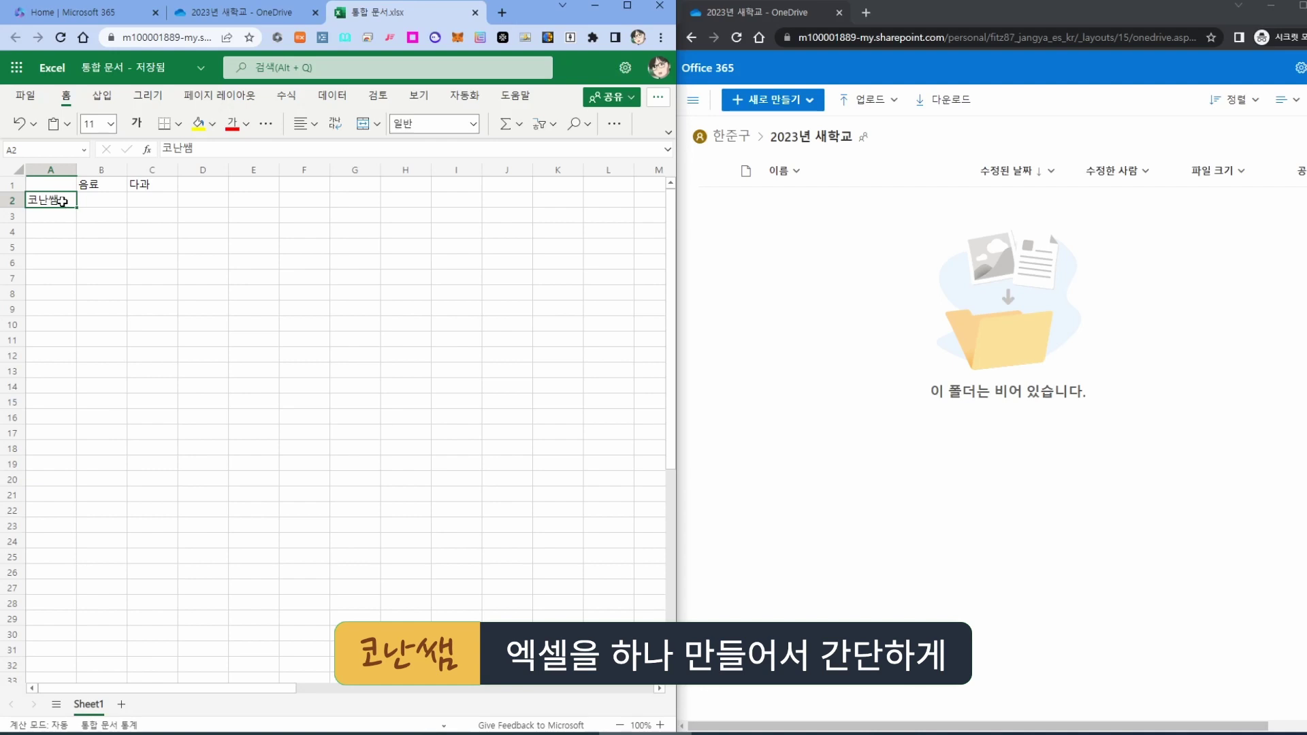
Enter the teacher row and class labels 1-1, 1-2, 1-3 down column A
{"action": "key", "text": "Return"}
{"action": "type", "text": "1-1"}
{"action": "key", "text": "Return"}
{"action": "type", "text": "1-2"}
{"action": "key", "text": "Return"}
{"action": "type", "text": "1-3"}
{"action": "key", "text": "Return"}
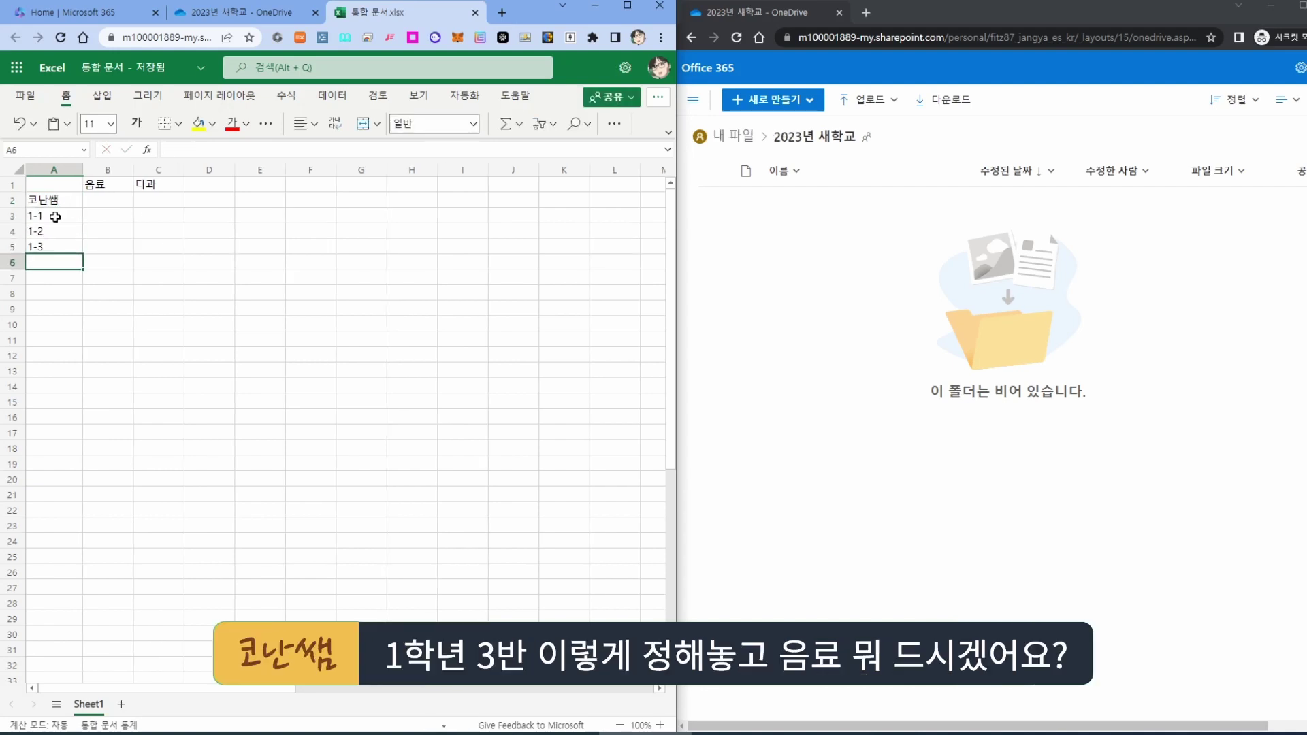
Select the class labels, then move into the drink cells beside 1-1 under 캐모마일
{"action": "left_click_drag", "start_coordinate": [55, 216], "coordinate": [53, 248]}
{"action": "left_click", "coordinate": [58, 214]}
{"action": "left_click", "coordinate": [114, 215]}
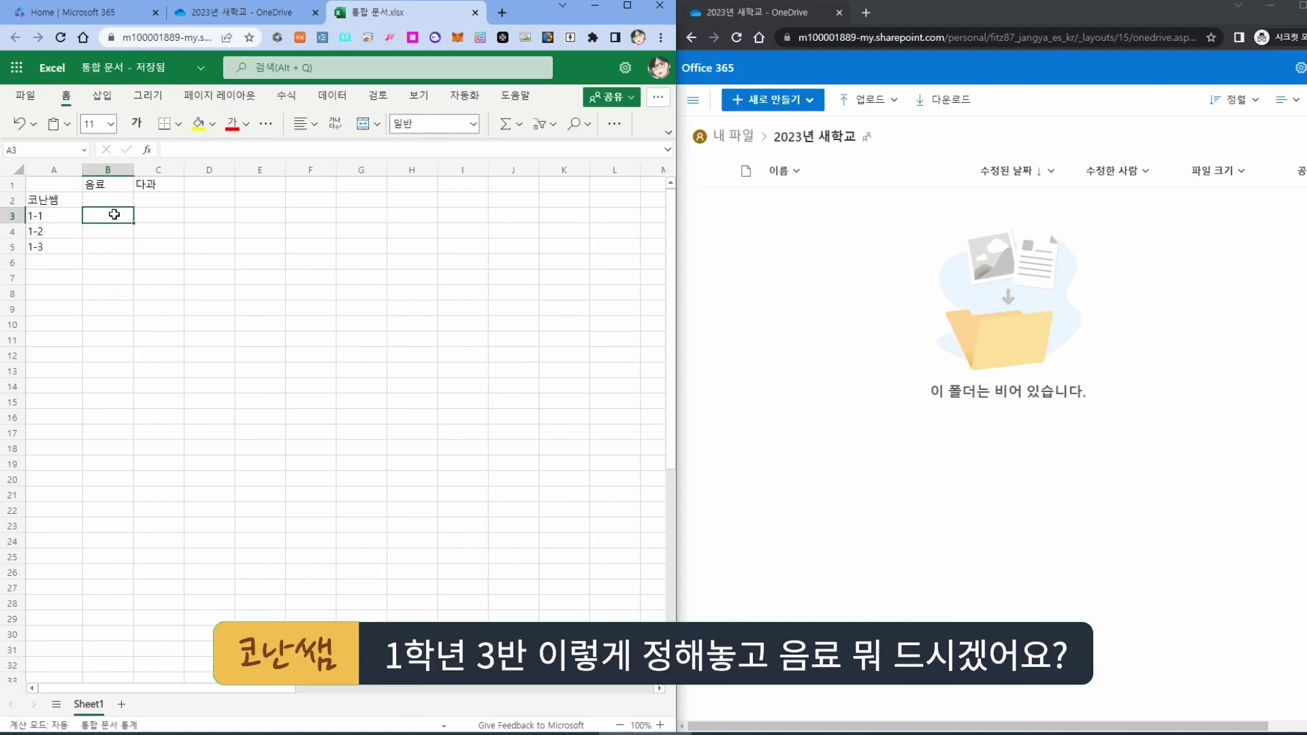
{"action": "key", "text": "Escape"}
{"action": "key", "text": "Right"}
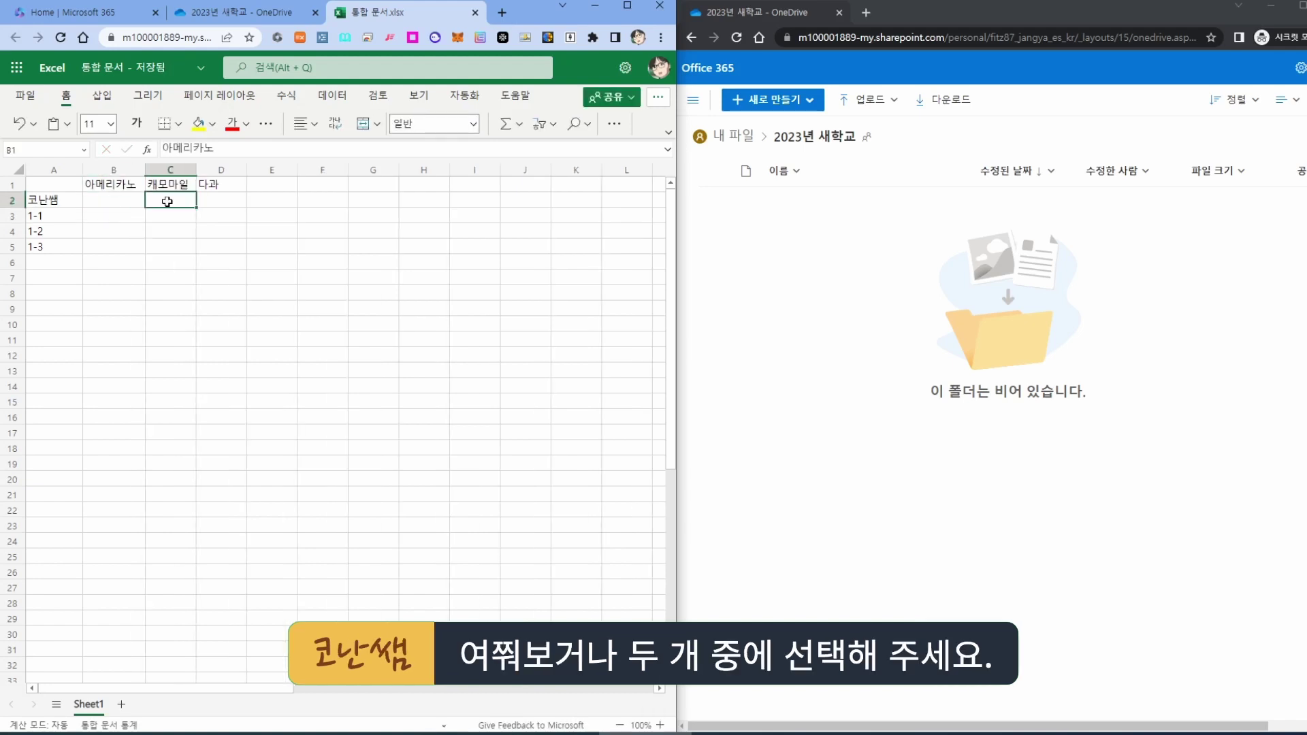
{"action": "left_click", "coordinate": [175, 219]}
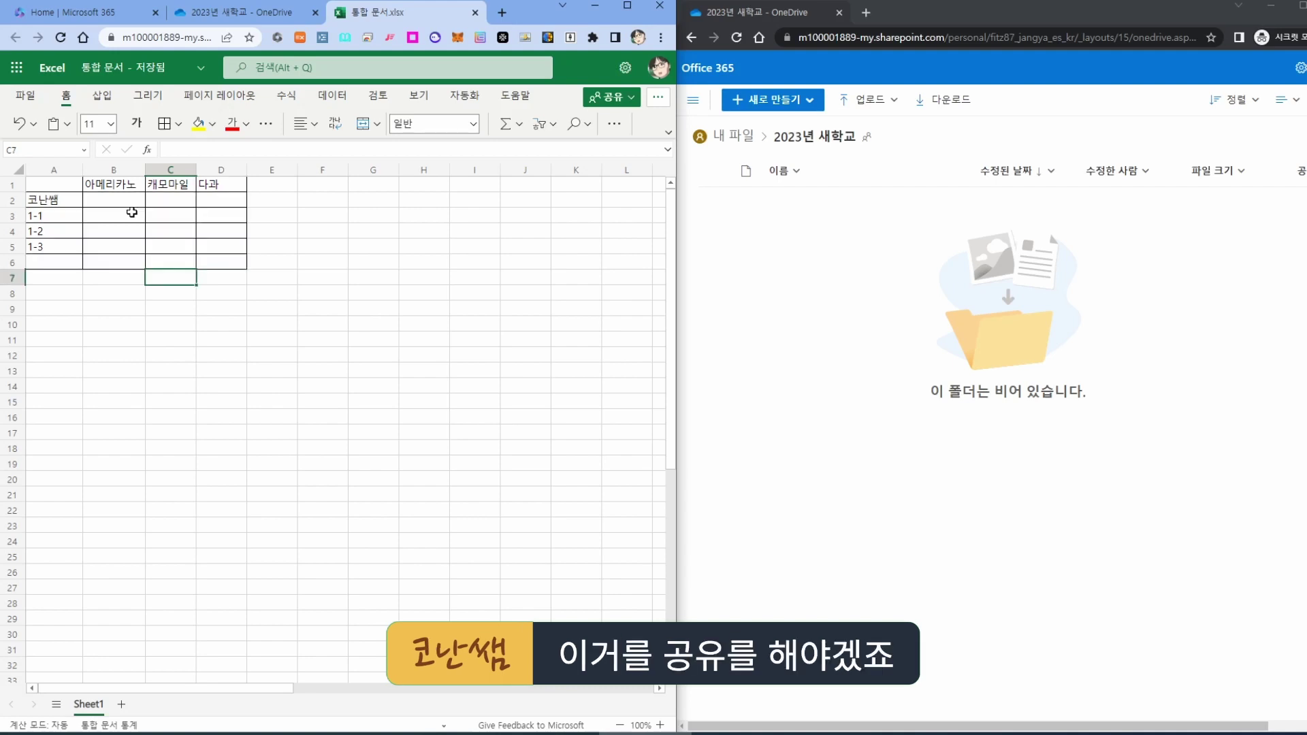
Give table A1:D6 all borders, glance at the Share options, and return to the OneDrive tab
{"action": "left_click_drag", "start_coordinate": [40, 185], "coordinate": [207, 259]}
{"action": "left_click", "coordinate": [207, 258]}
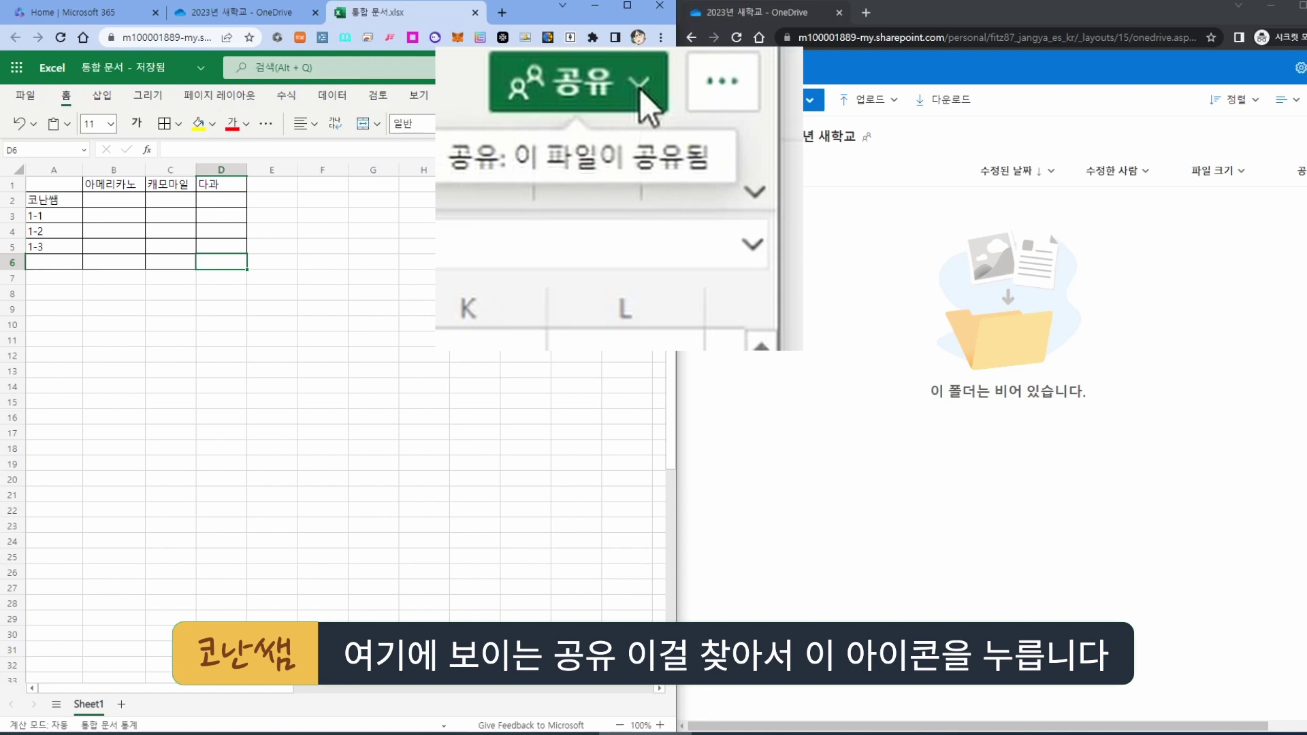
{"action": "left_click", "coordinate": [631, 99]}
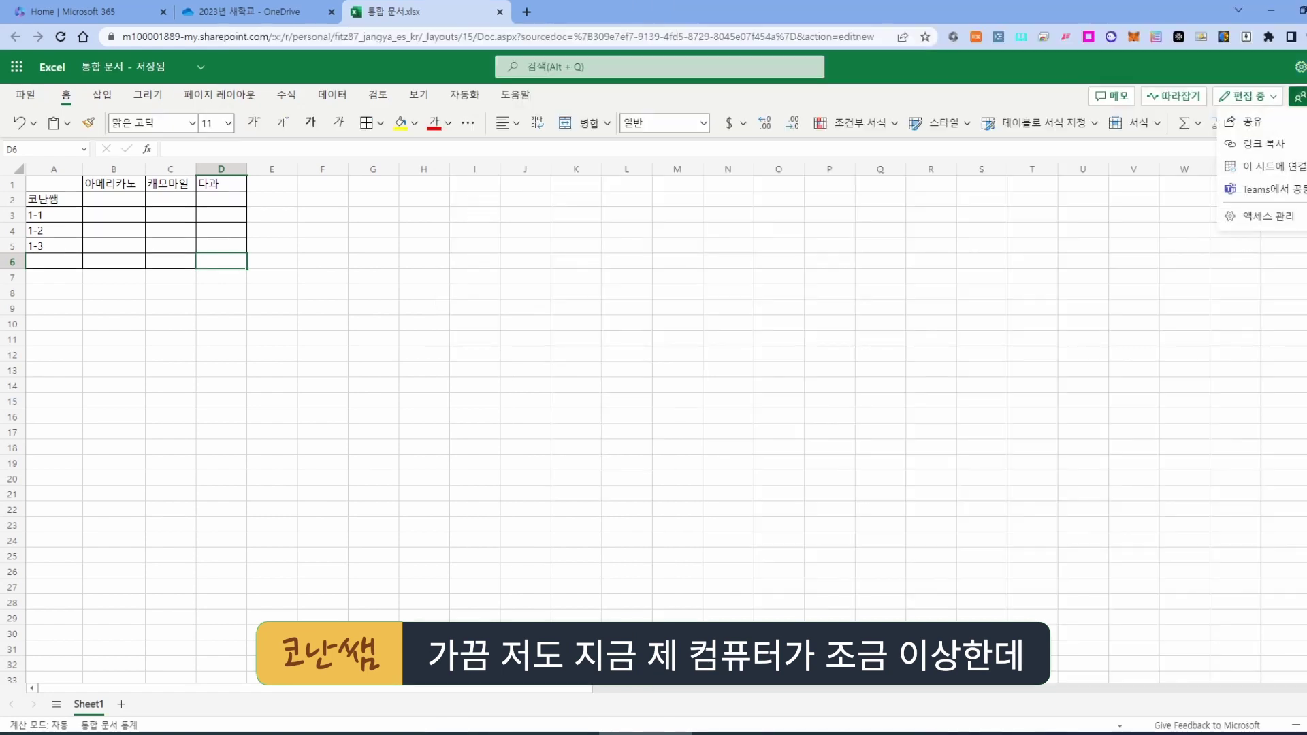
{"action": "key", "text": "Escape"}
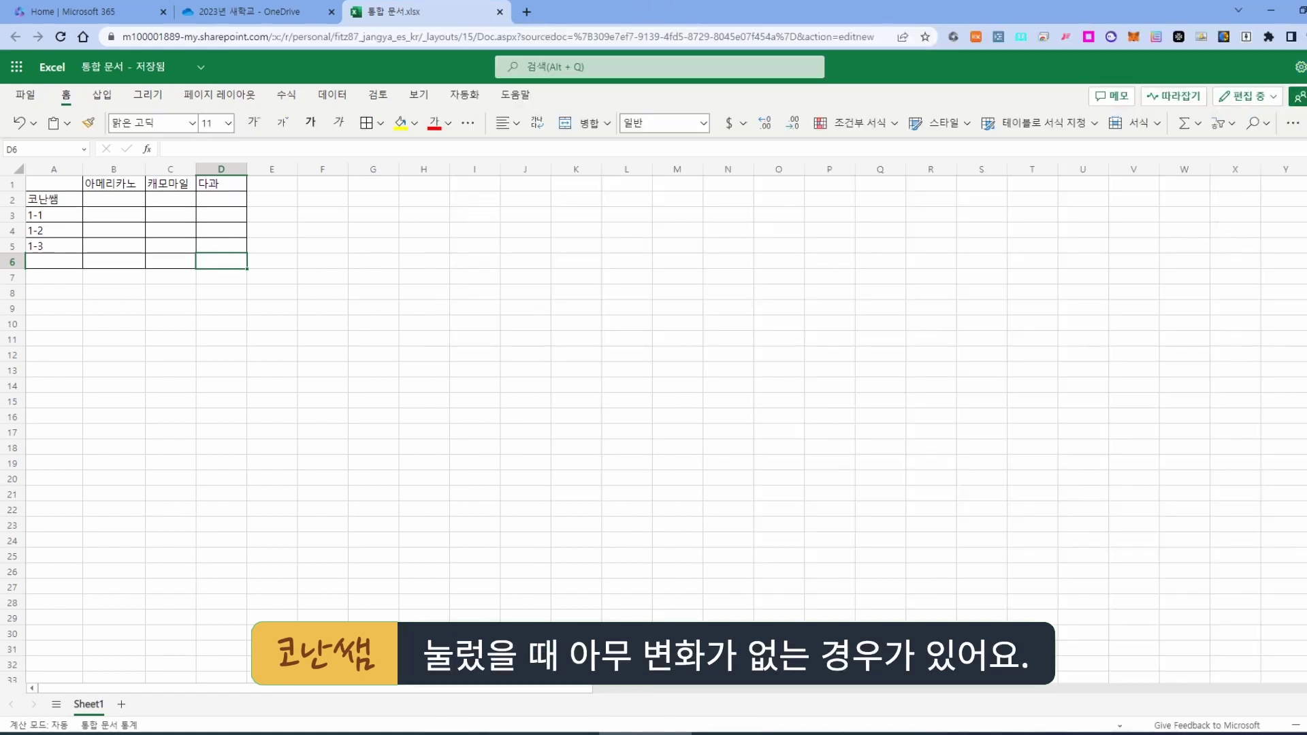
{"action": "left_click", "coordinate": [287, 7]}
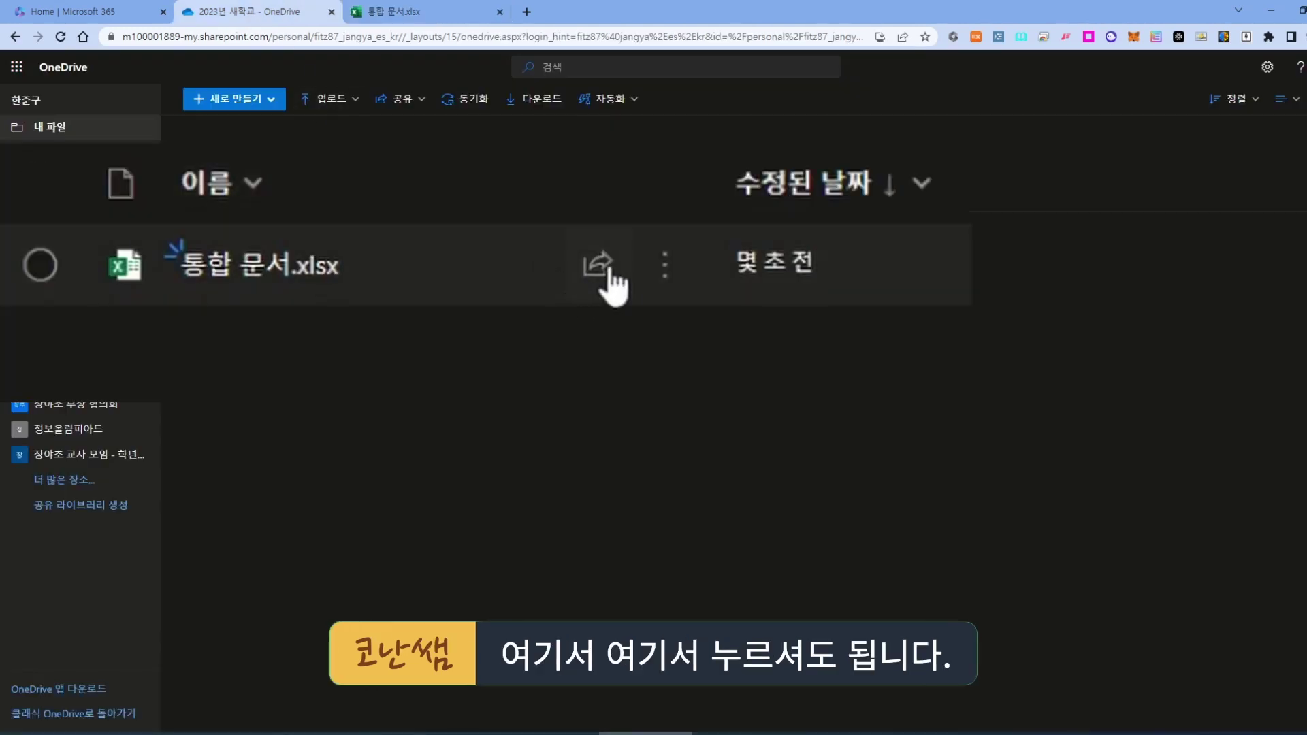
Copy the anyone-can-edit link for 통합 문서.xlsx from its 링크 보내기 dialog
{"action": "left_click", "coordinate": [405, 226]}
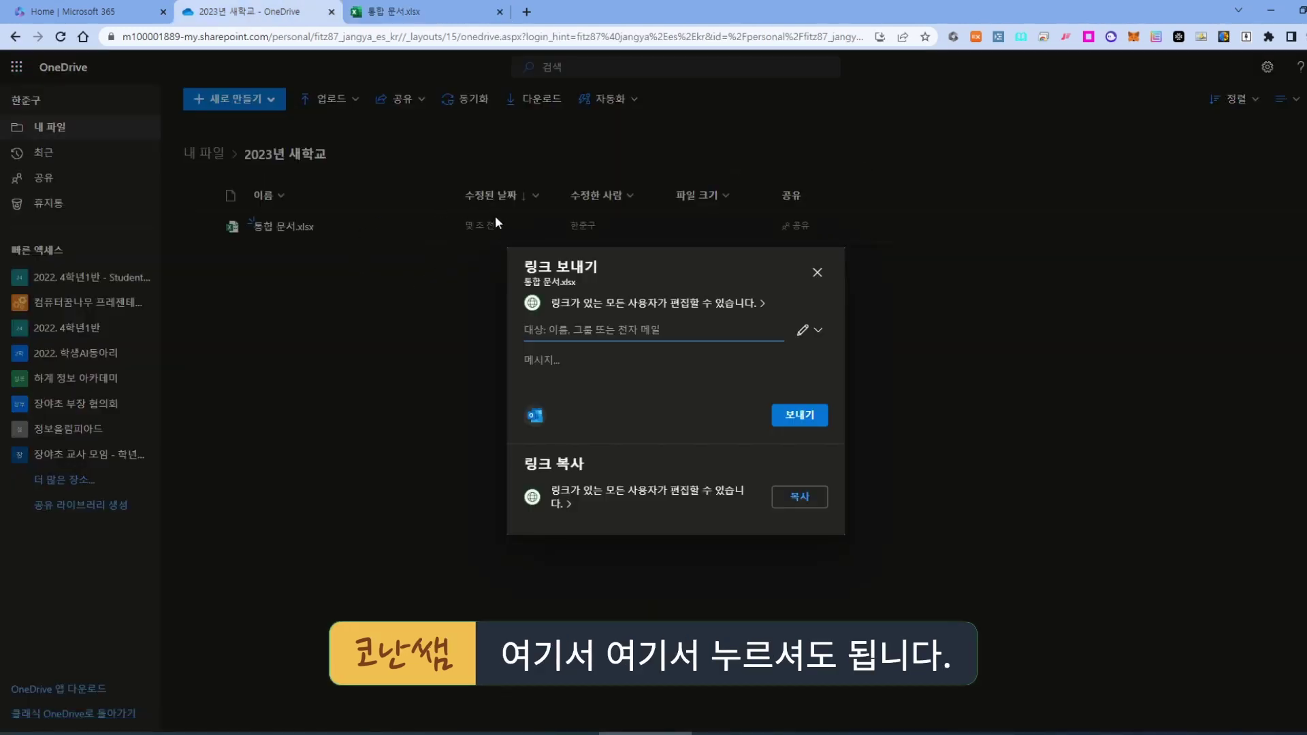
{"action": "left_click", "coordinate": [817, 273]}
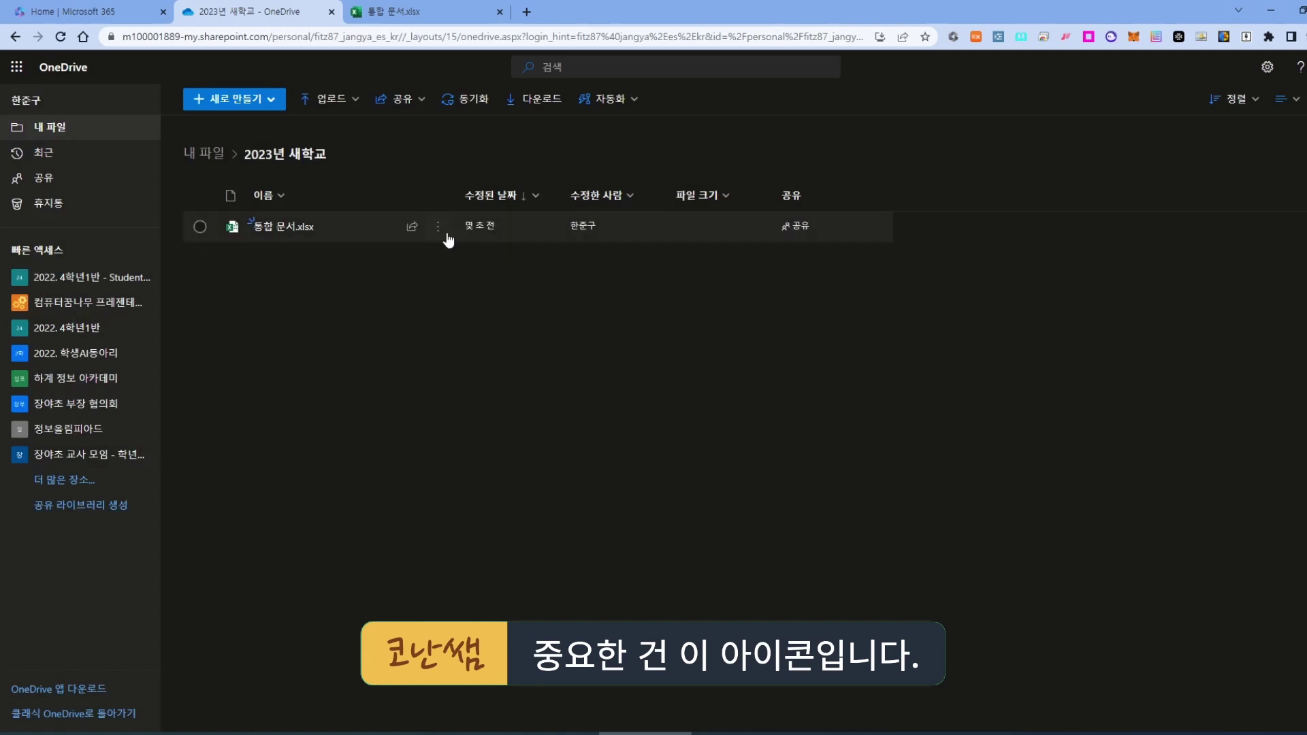
{"action": "left_click", "coordinate": [40, 265]}
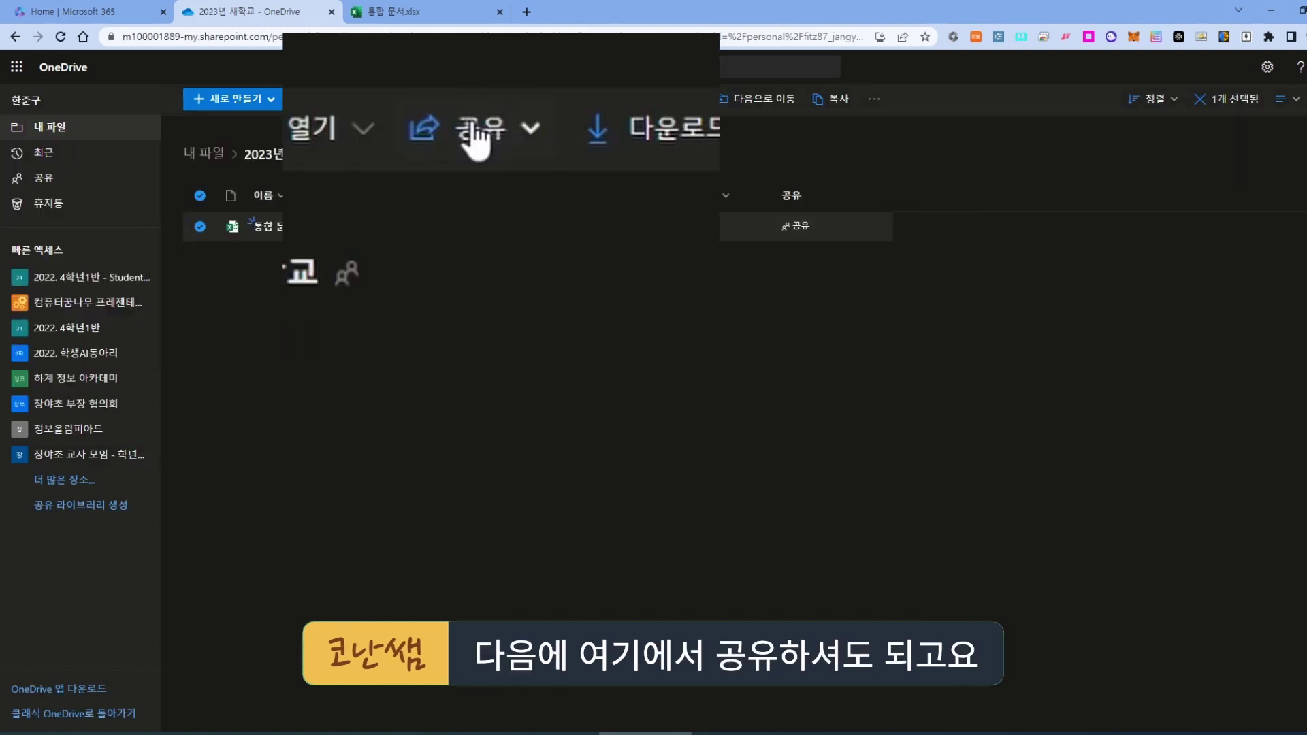
{"action": "left_click", "coordinate": [388, 98]}
{"action": "left_click", "coordinate": [372, 298]}
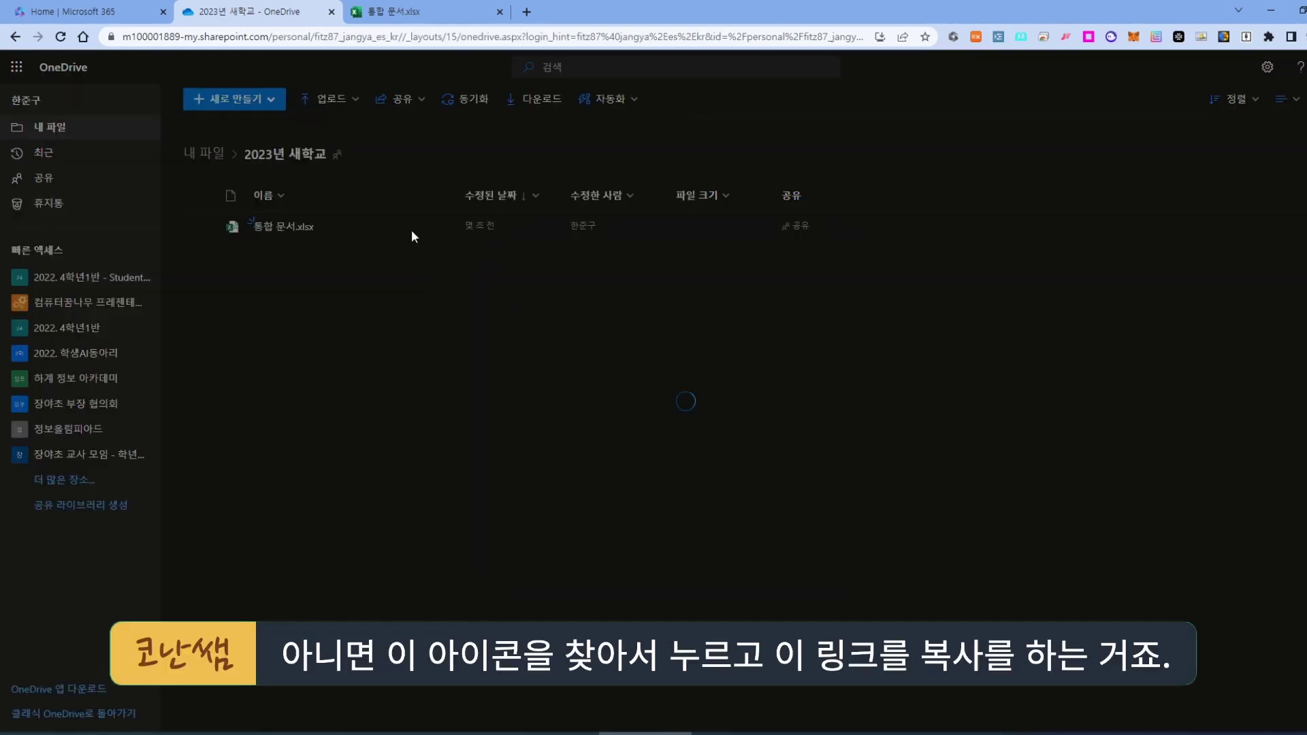
{"action": "left_click", "coordinate": [412, 230]}
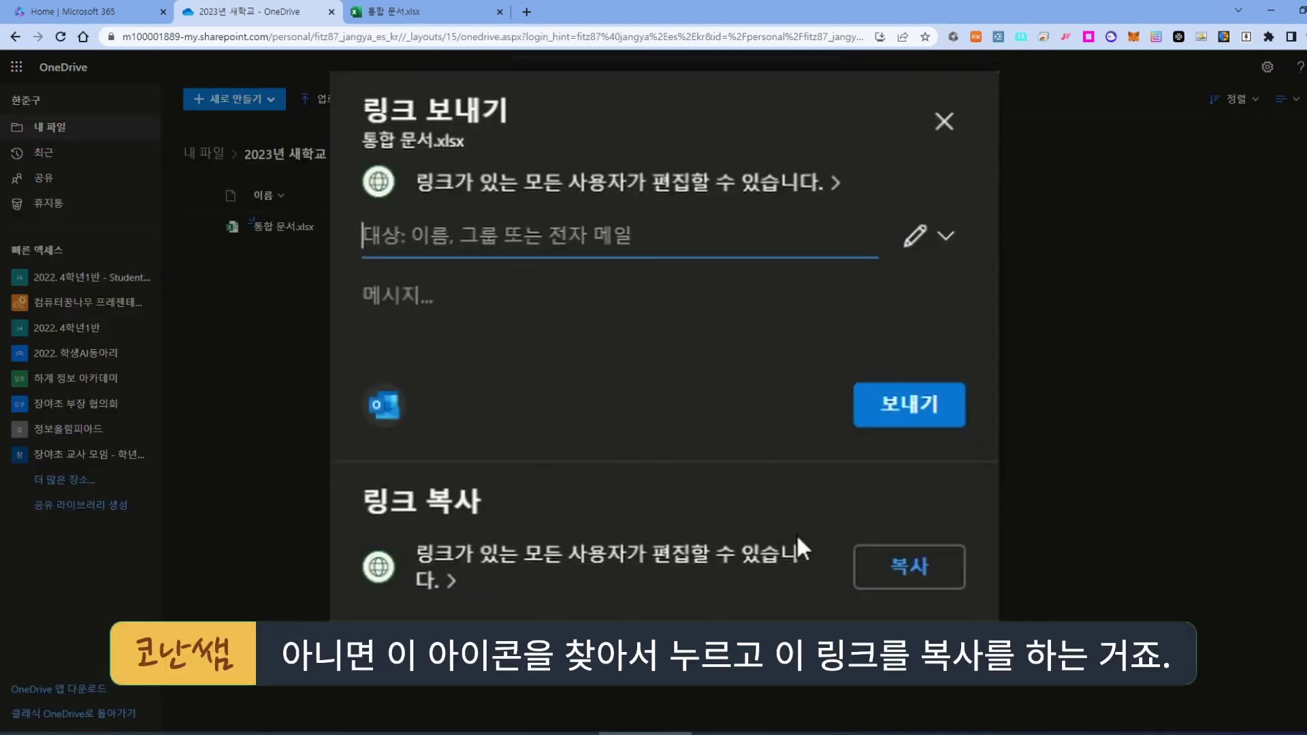
{"action": "left_click", "coordinate": [885, 569]}
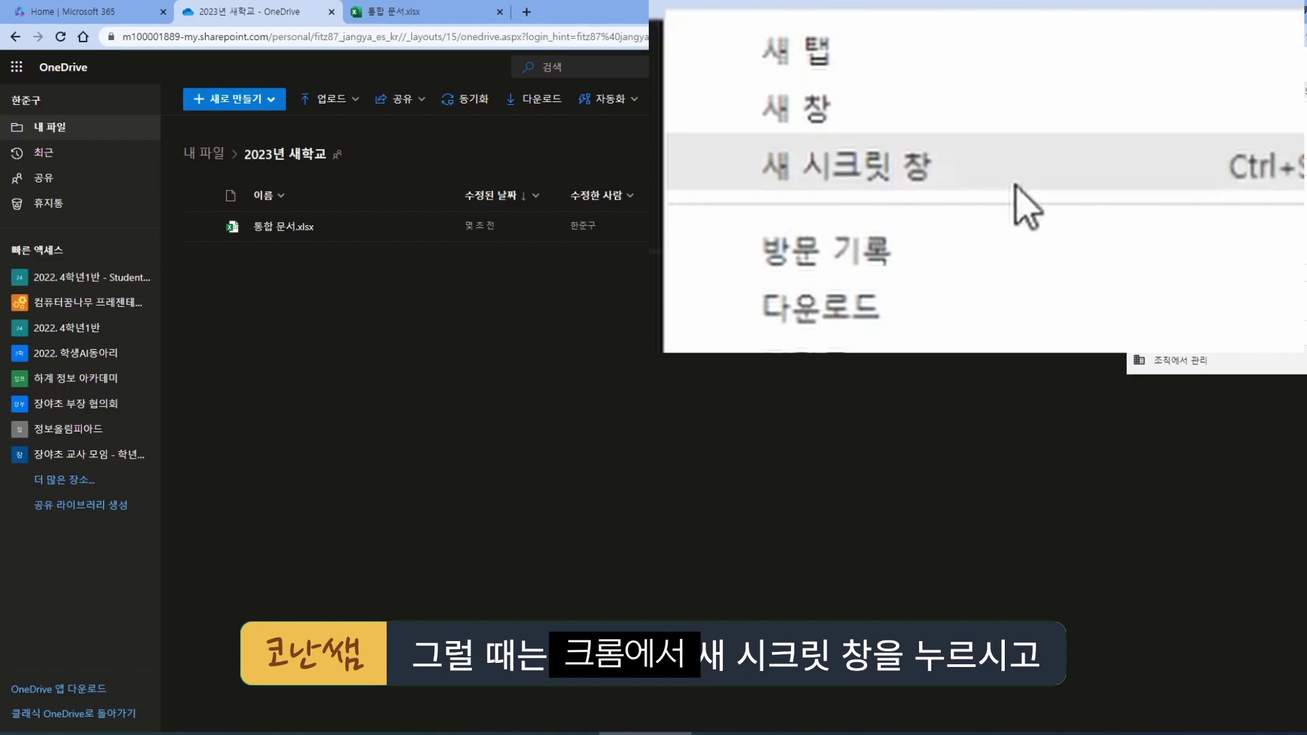
{"action": "left_click", "coordinate": [1083, 191]}
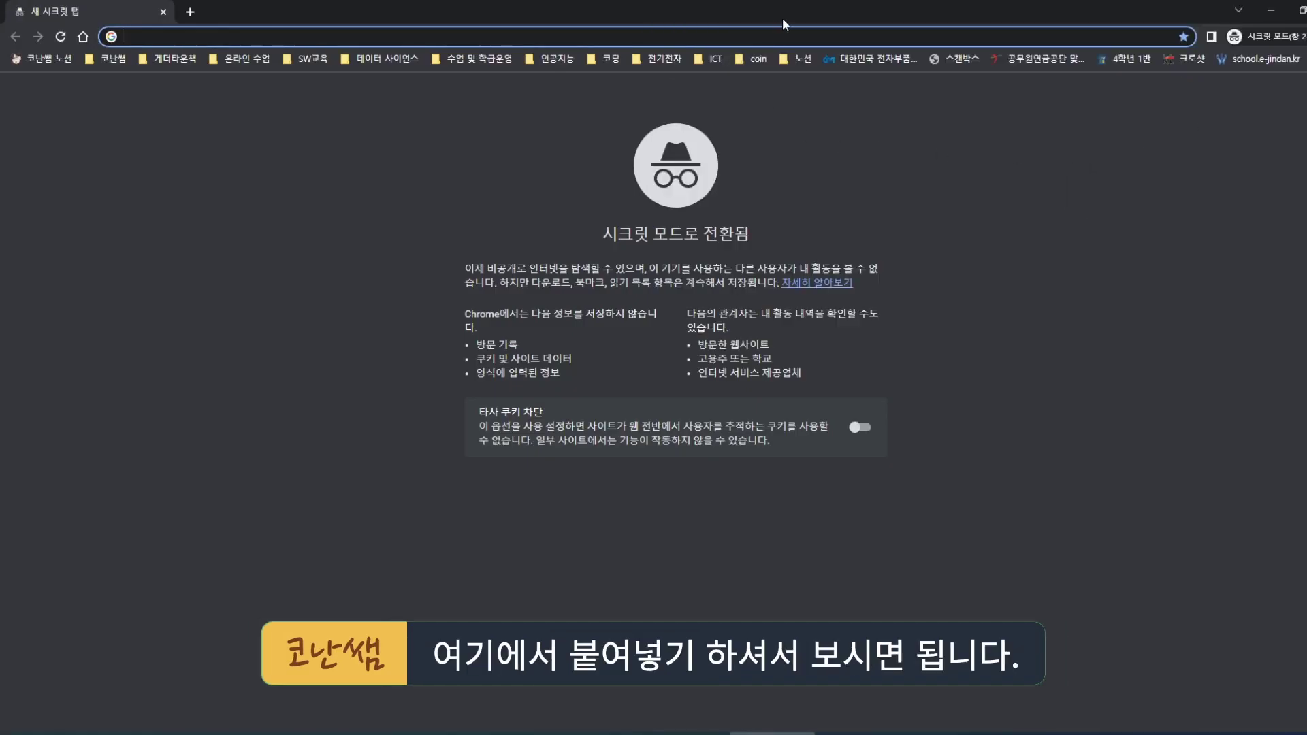
{"action": "key", "text": "Return"}
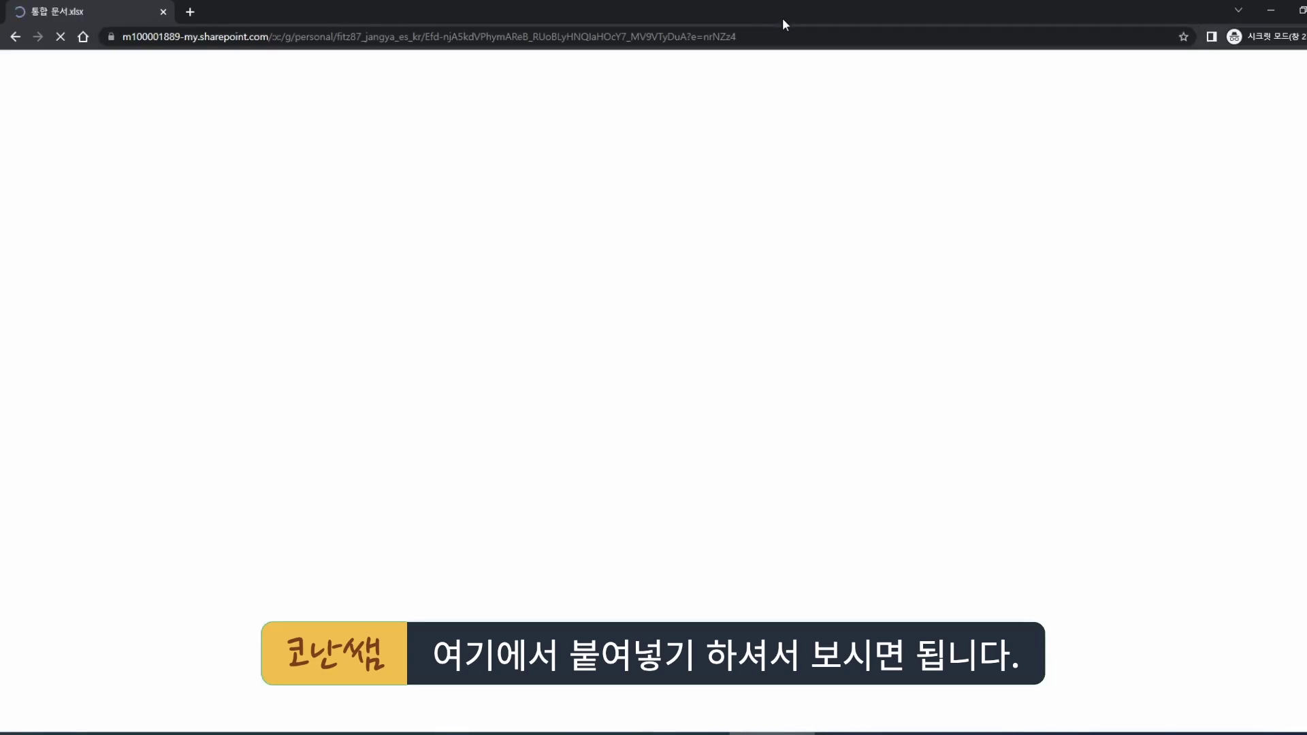
{"action": "key", "text": "alt+Tab"}
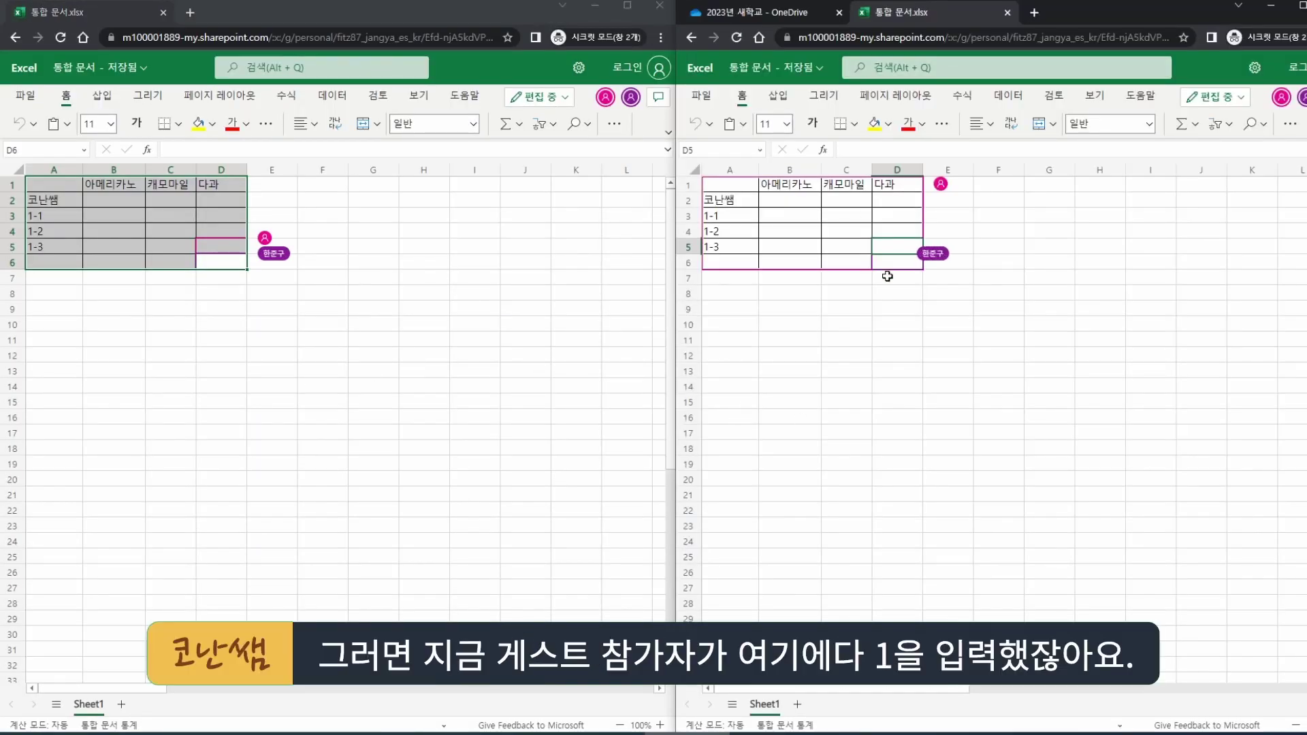
{"action": "left_click", "coordinate": [322, 200]}
{"action": "type", "text": "1"}
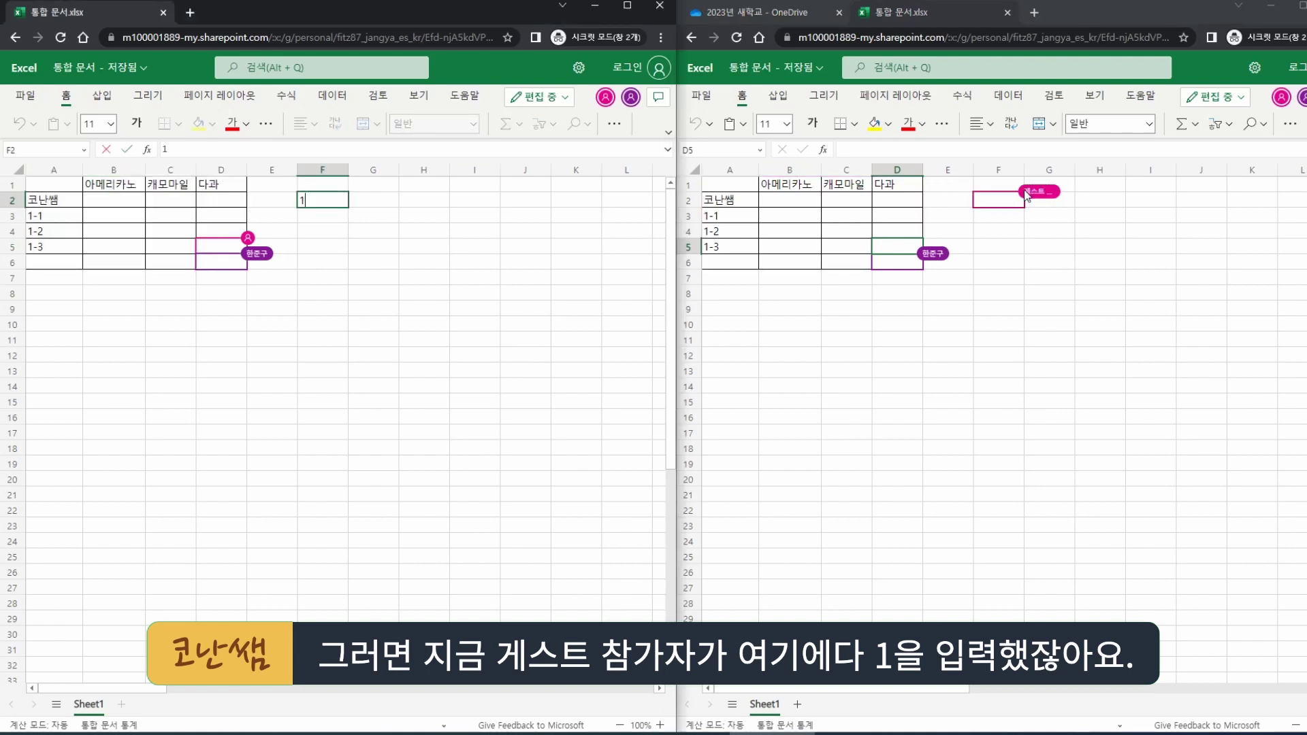
{"action": "key", "text": "Return"}
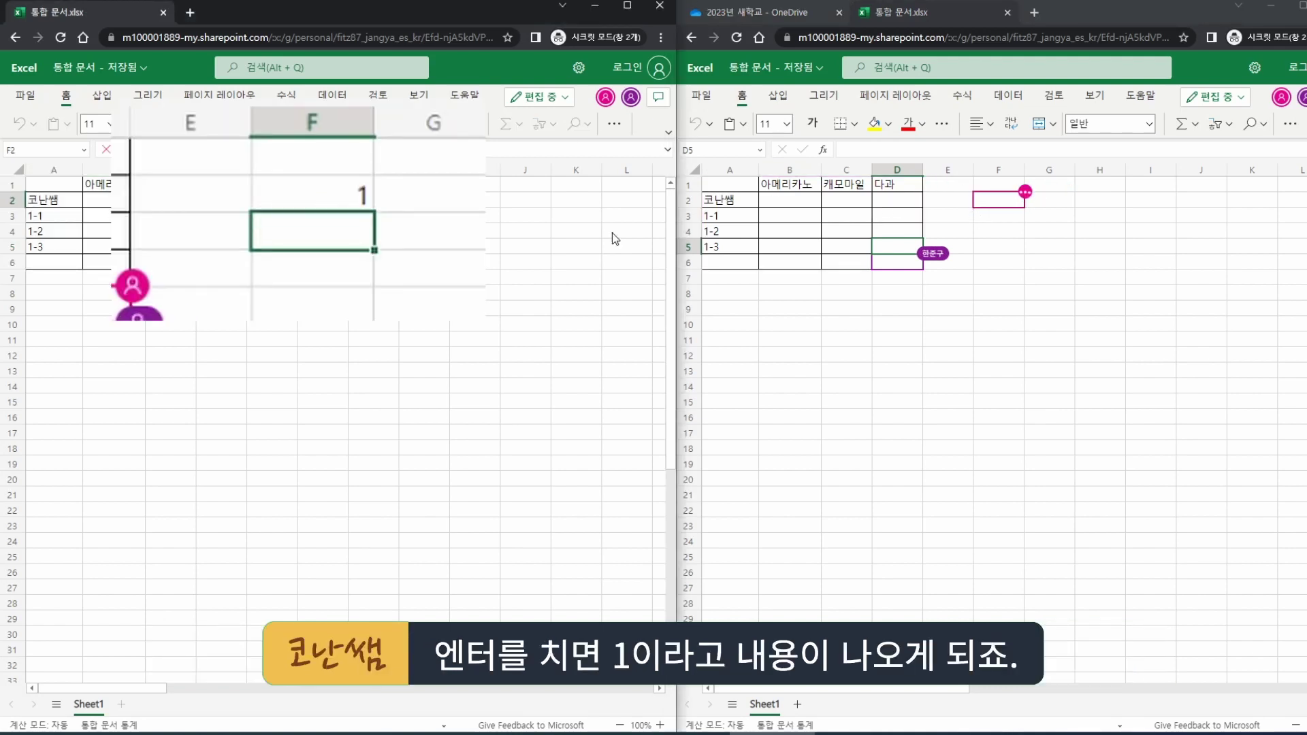
{"action": "left_click", "coordinate": [999, 199]}
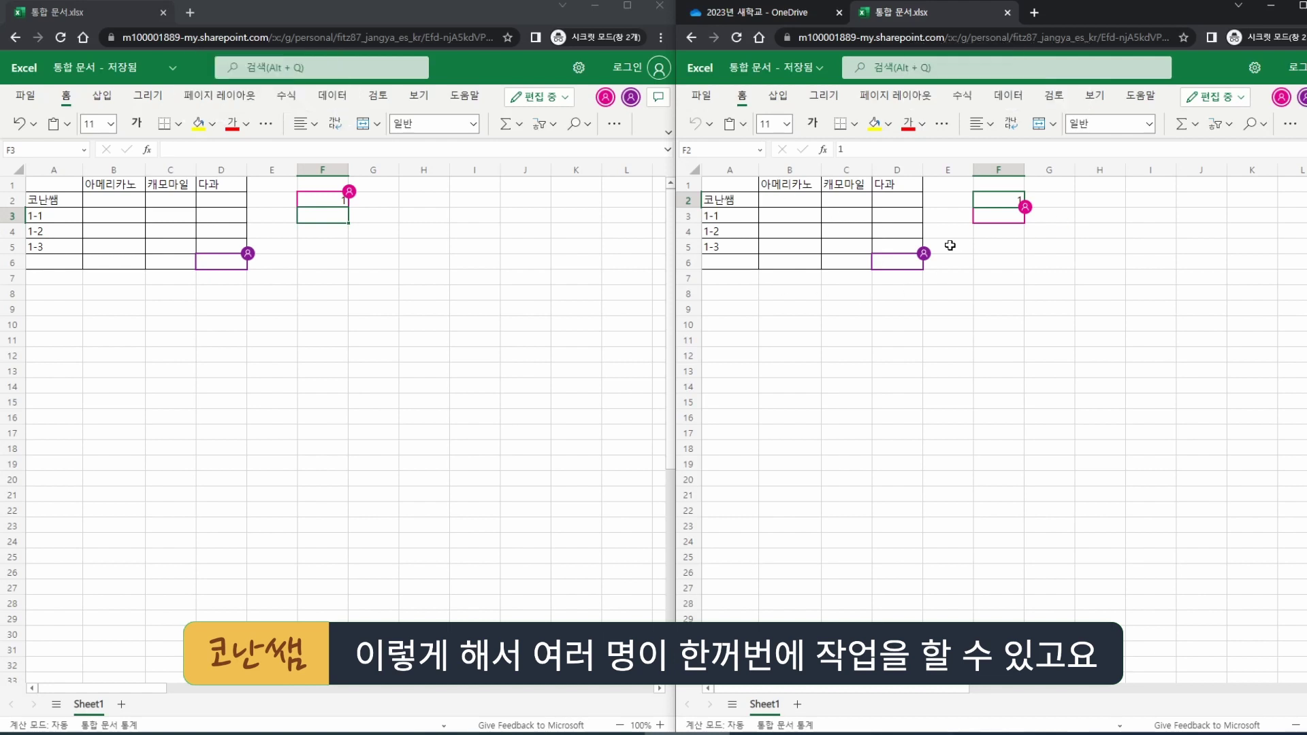
{"action": "left_click", "coordinate": [231, 260]}
{"action": "type", "text": "ㅇㅁ"}
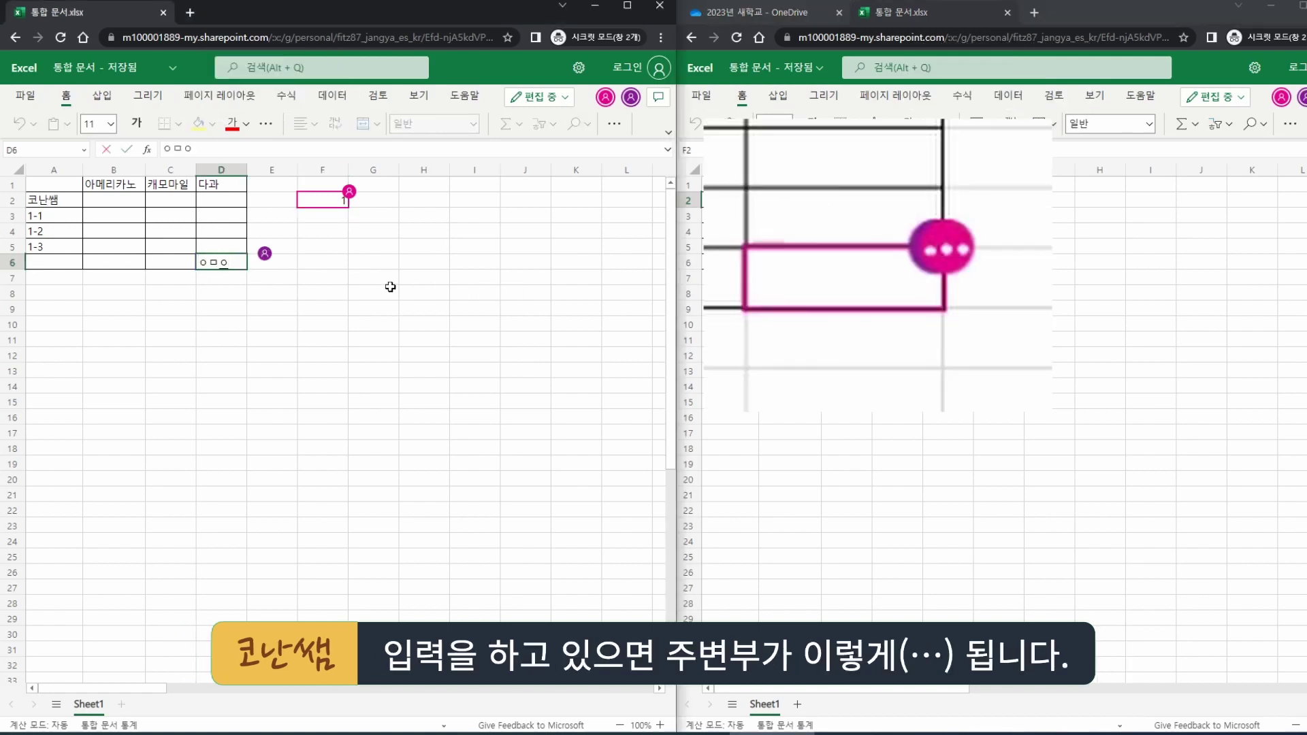
{"action": "key", "text": "Escape"}
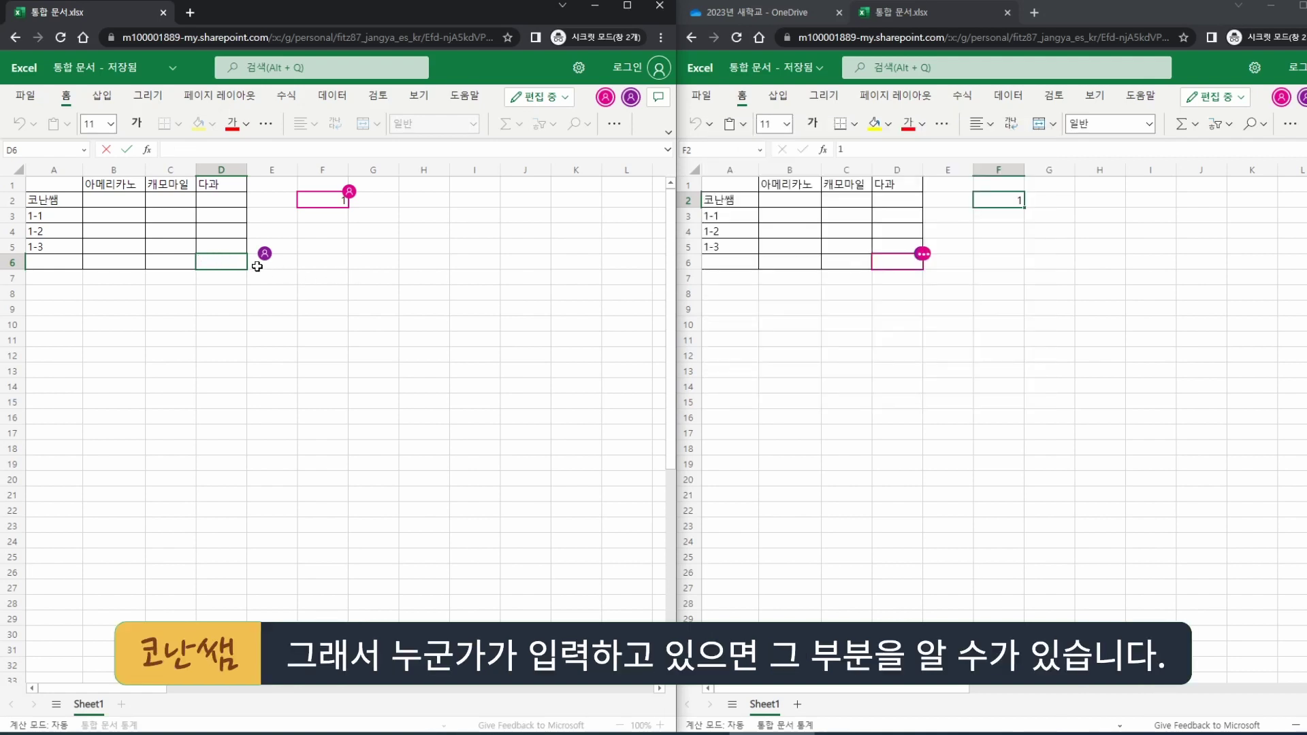
{"action": "left_click", "coordinate": [474, 293]}
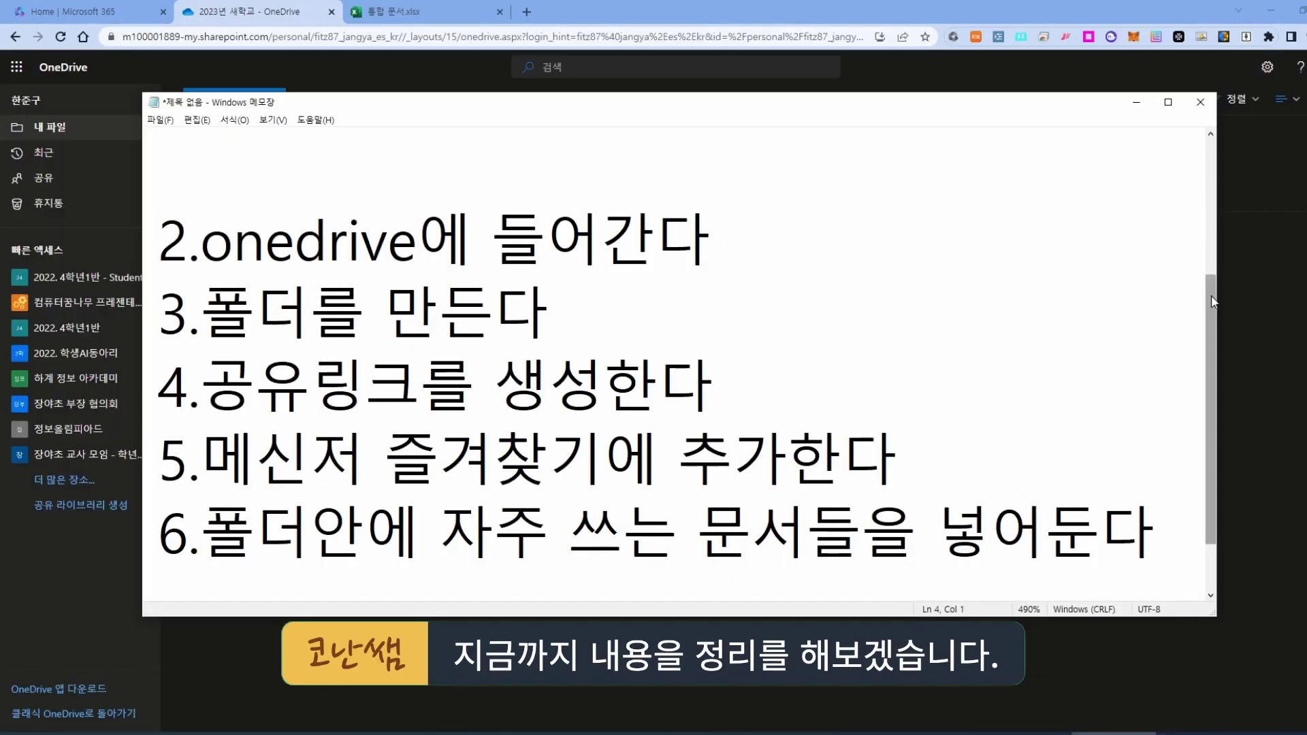
Highlight office.com, 공문 and 정보부장님 in the Notepad step list while explaining
{"action": "scroll", "coordinate": [1204, 158], "scroll_direction": "up", "scroll_amount": 3}
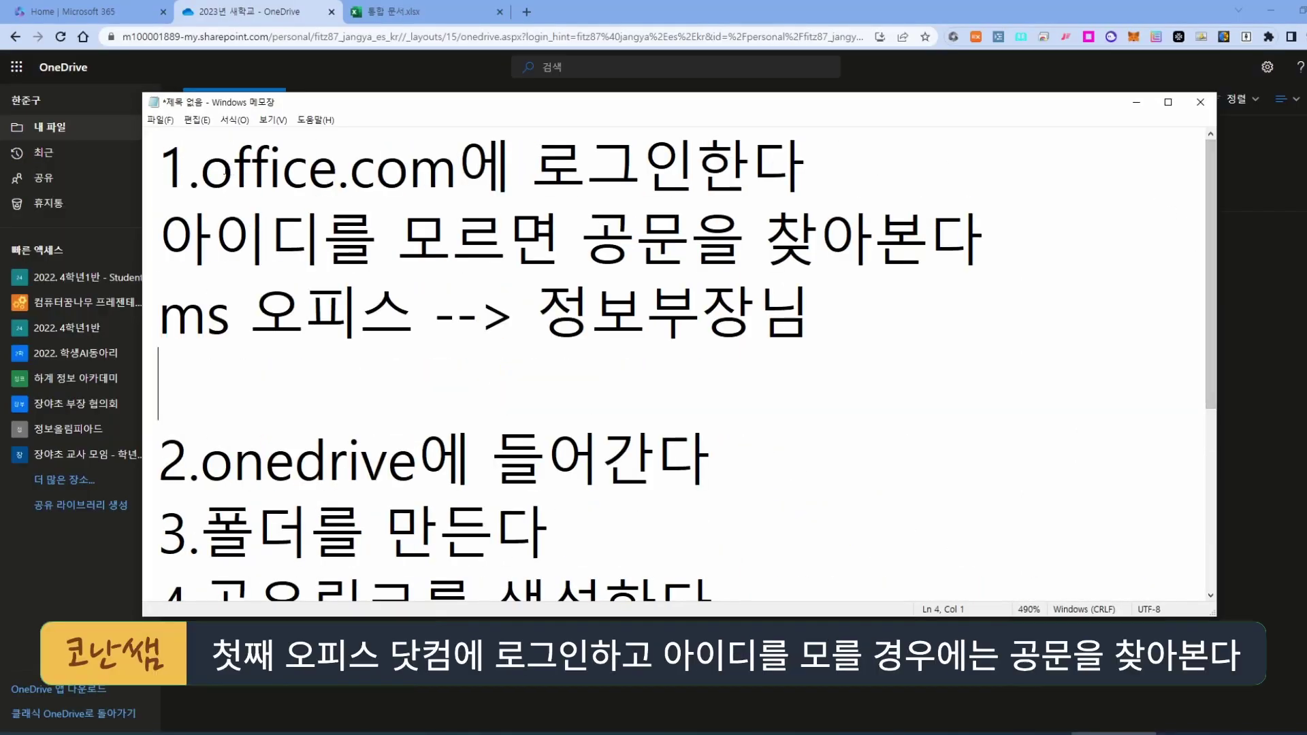
{"action": "left_click_drag", "start_coordinate": [201, 167], "coordinate": [440, 171]}
{"action": "left_click", "coordinate": [455, 170]}
{"action": "left_click_drag", "start_coordinate": [575, 253], "coordinate": [667, 254]}
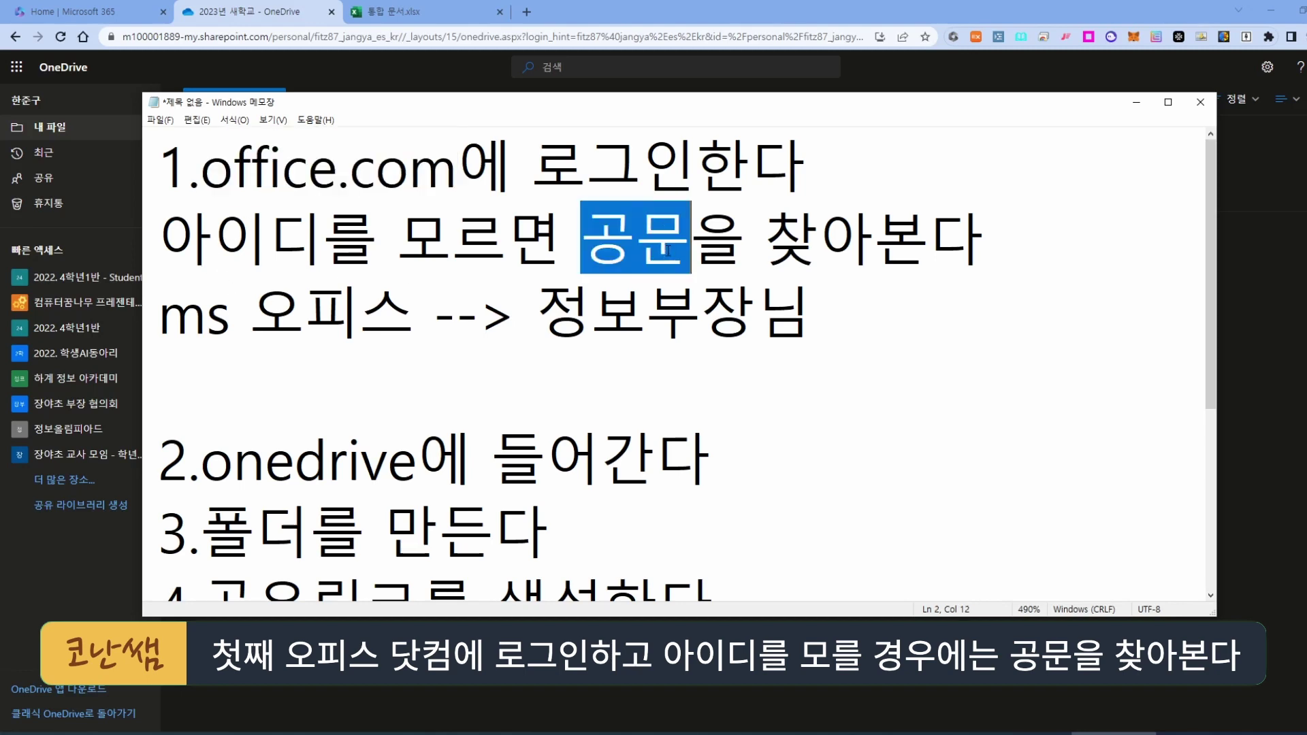
{"action": "left_click_drag", "start_coordinate": [560, 266], "coordinate": [666, 254]}
{"action": "left_click", "coordinate": [667, 254]}
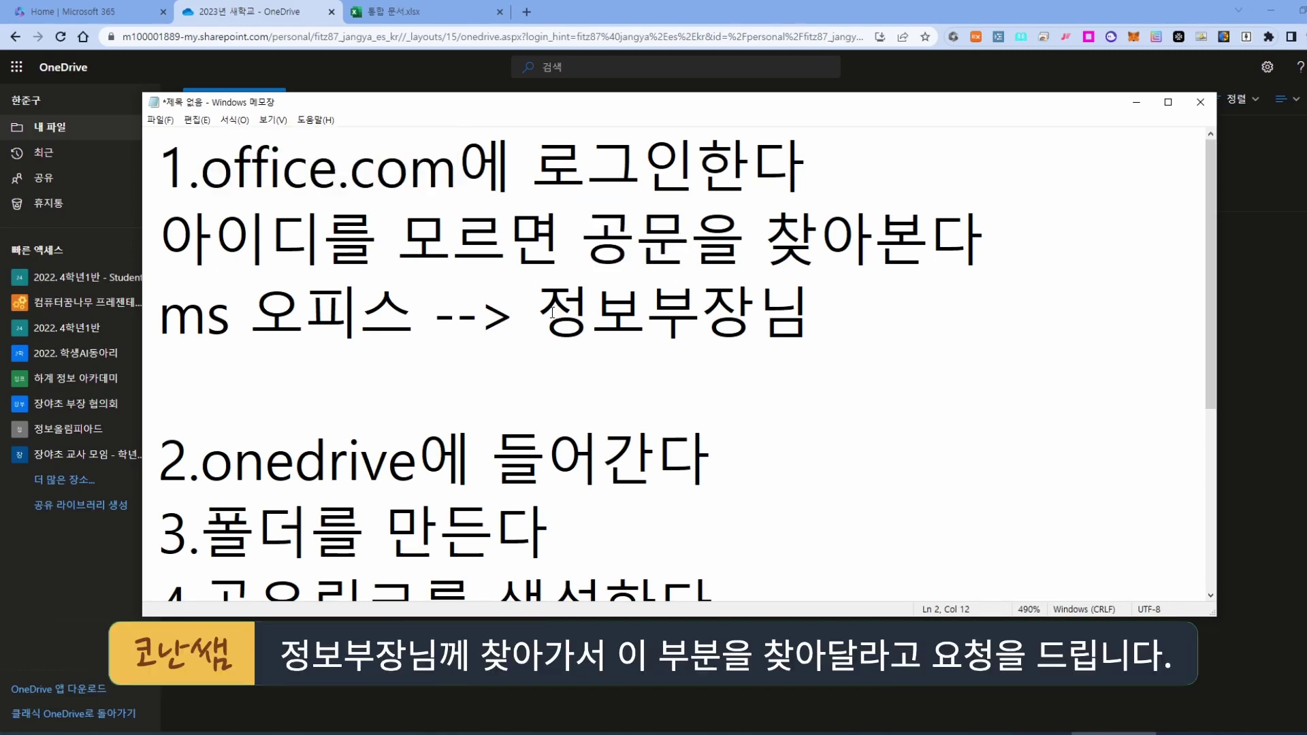
{"action": "left_click_drag", "start_coordinate": [538, 313], "coordinate": [174, 328]}
{"action": "left_click", "coordinate": [819, 318]}
{"action": "left_click", "coordinate": [207, 318]}
Show and close the Microsoft 365 app list, then highlight step 3 about making a folder
{"action": "left_click_drag", "start_coordinate": [1210, 204], "coordinate": [1215, 330]}
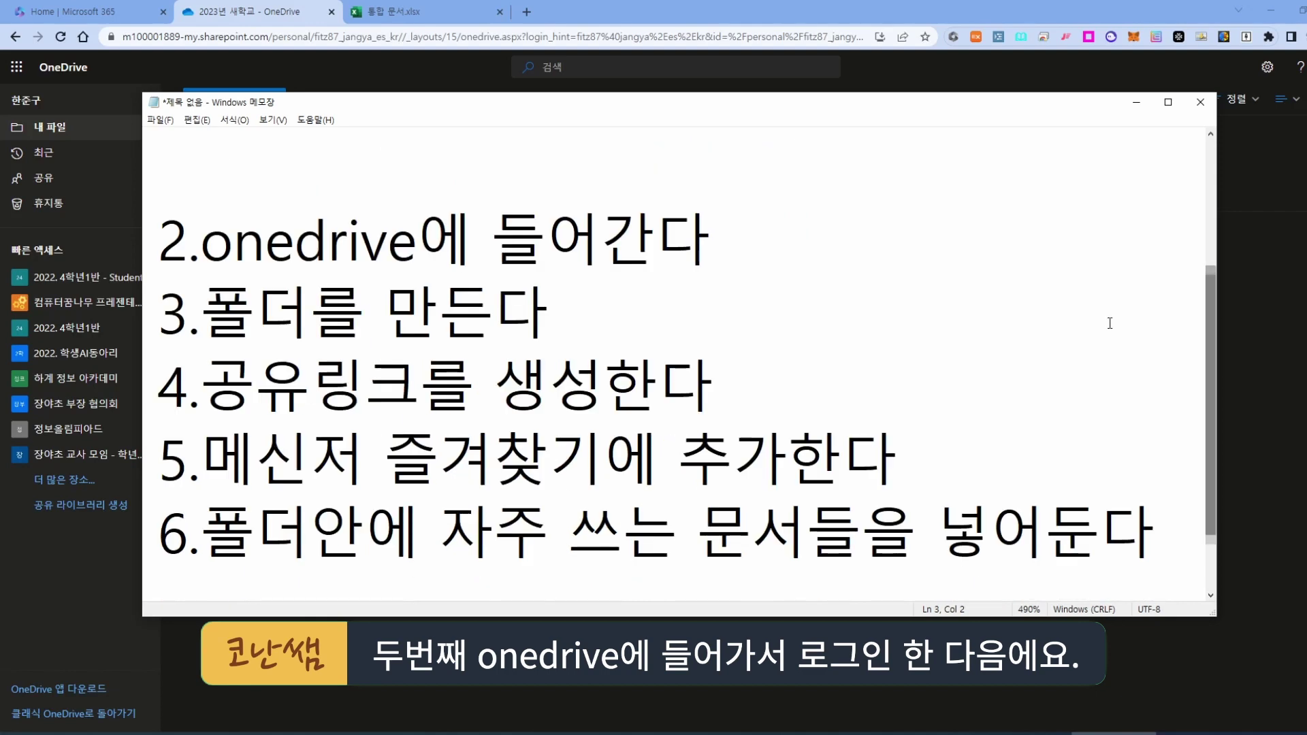
{"action": "left_click", "coordinate": [16, 66]}
{"action": "left_click", "coordinate": [167, 157]}
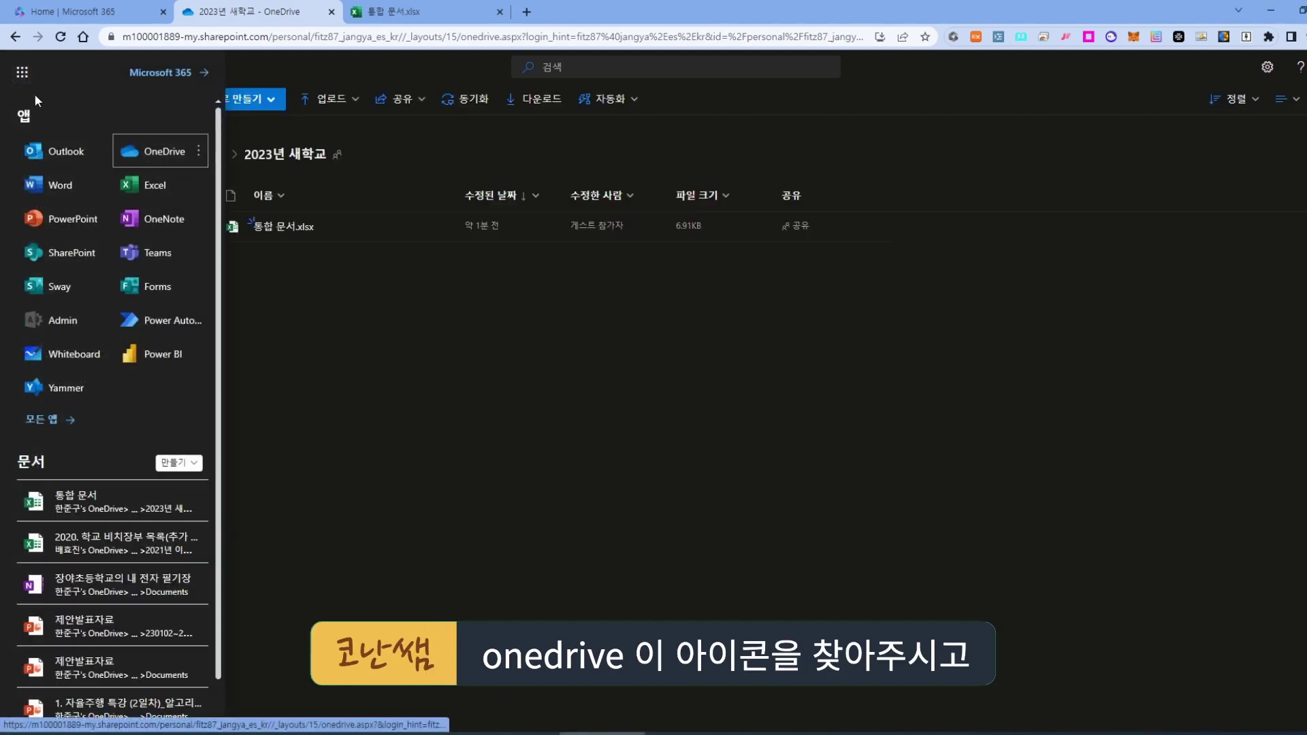
{"action": "key", "text": "alt+Tab"}
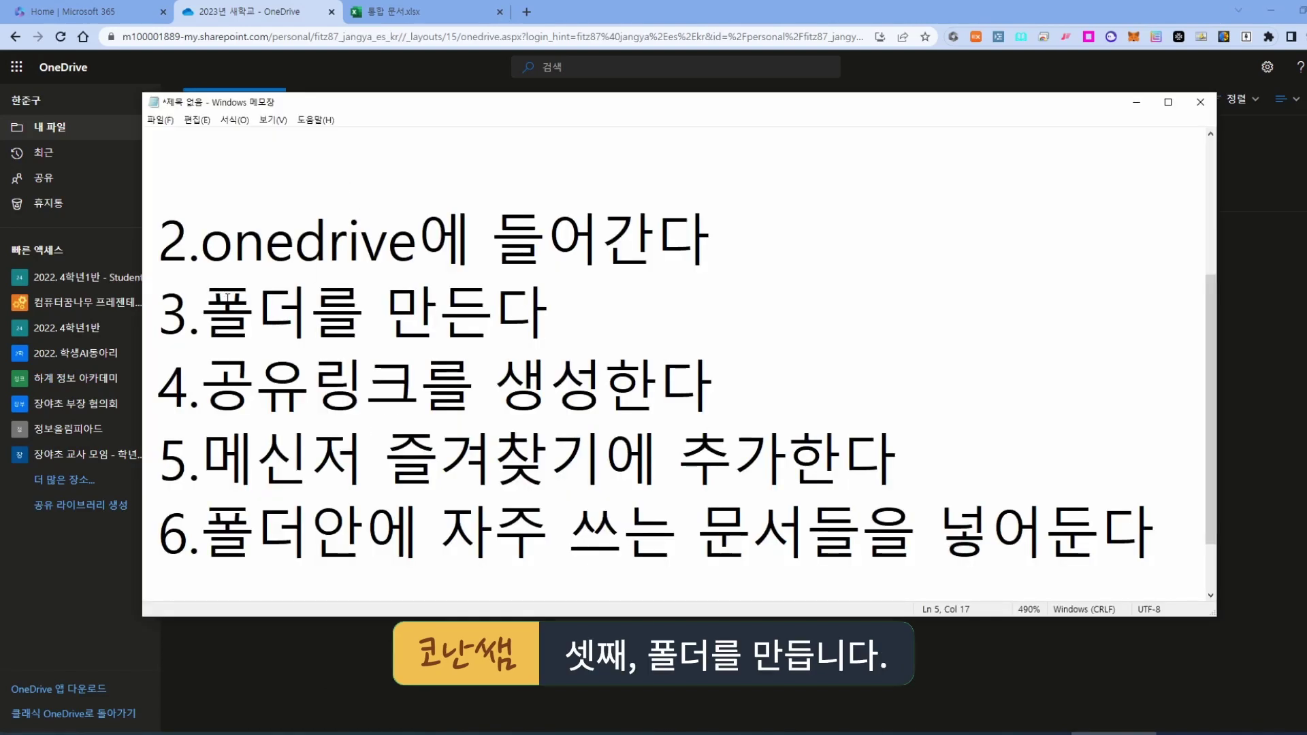
{"action": "left_click_drag", "start_coordinate": [204, 307], "coordinate": [553, 307]}
{"action": "left_click", "coordinate": [553, 308]}
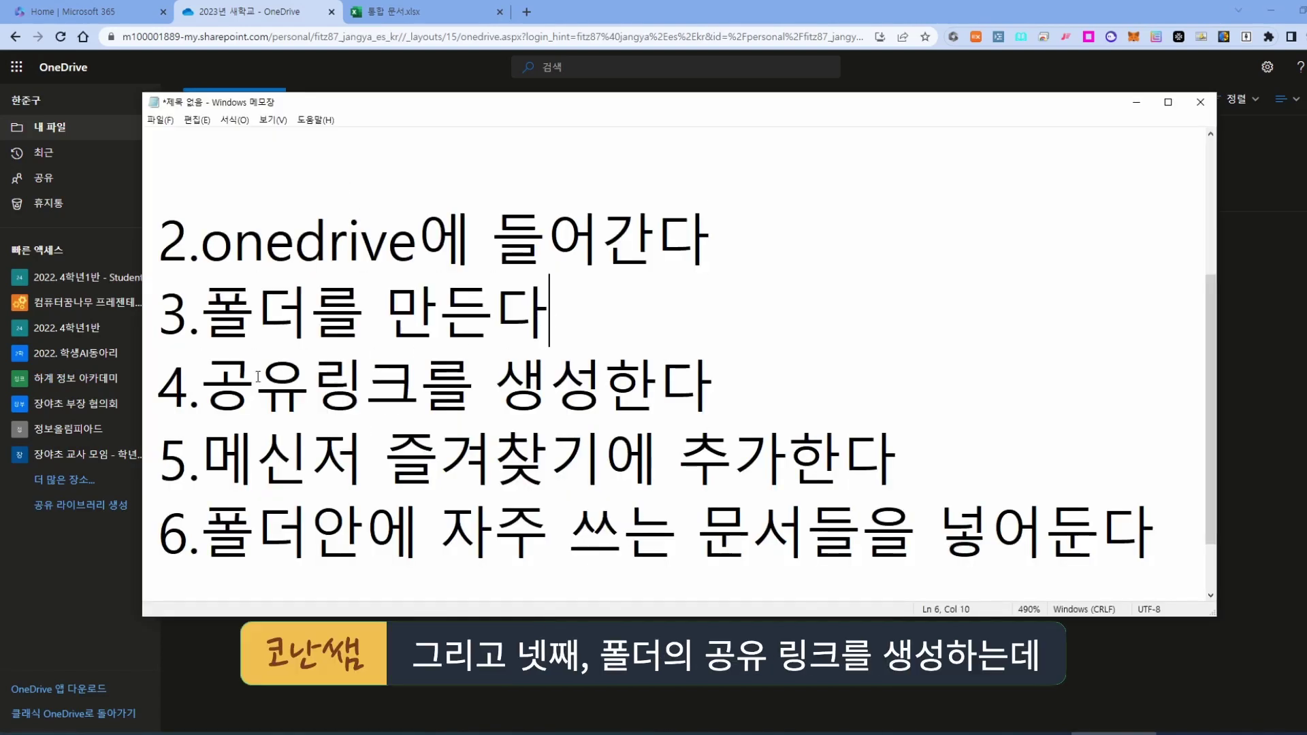
Highlight step 4 on the share link and move Notepad down-right to uncover OneDrive
{"action": "left_click_drag", "start_coordinate": [201, 385], "coordinate": [714, 385]}
{"action": "left_click_drag", "start_coordinate": [387, 101], "coordinate": [412, 232]}
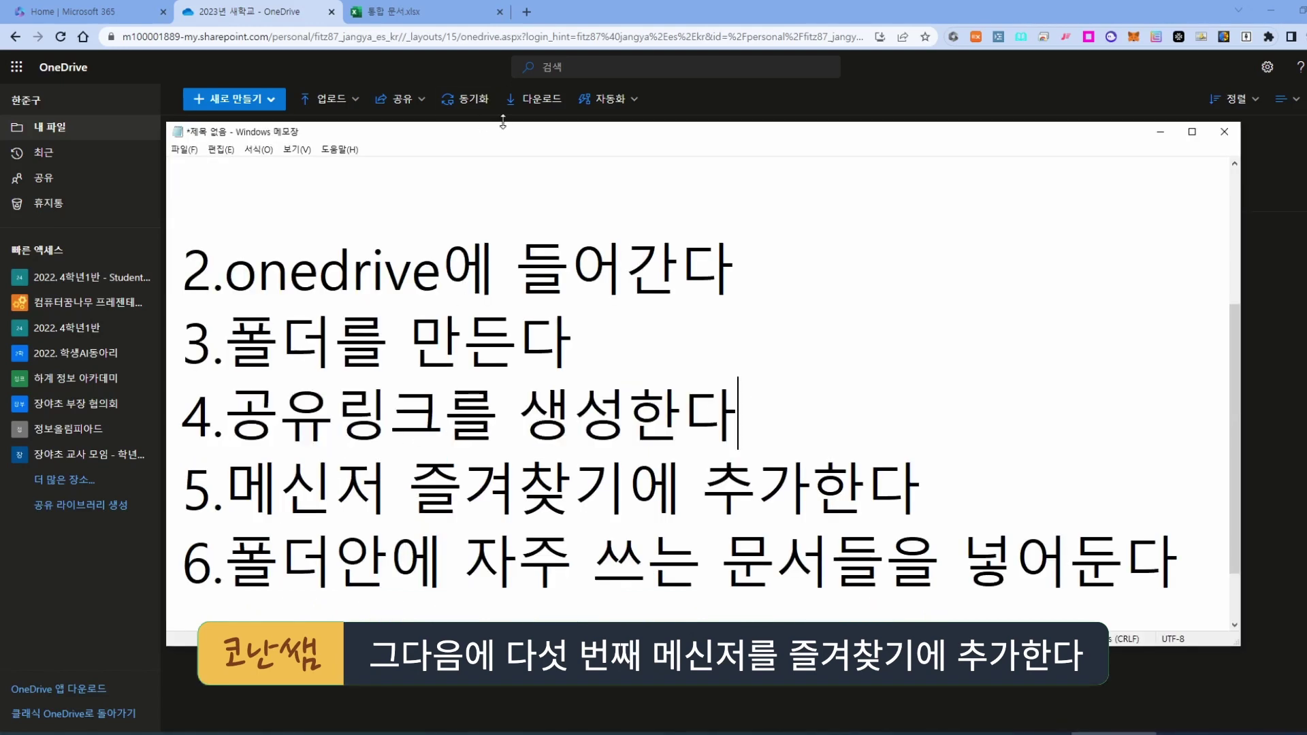
{"action": "left_click", "coordinate": [311, 13]}
Bring up the messenger's 링크관리 (link management) list from its work links
{"action": "left_click", "coordinate": [216, 158]}
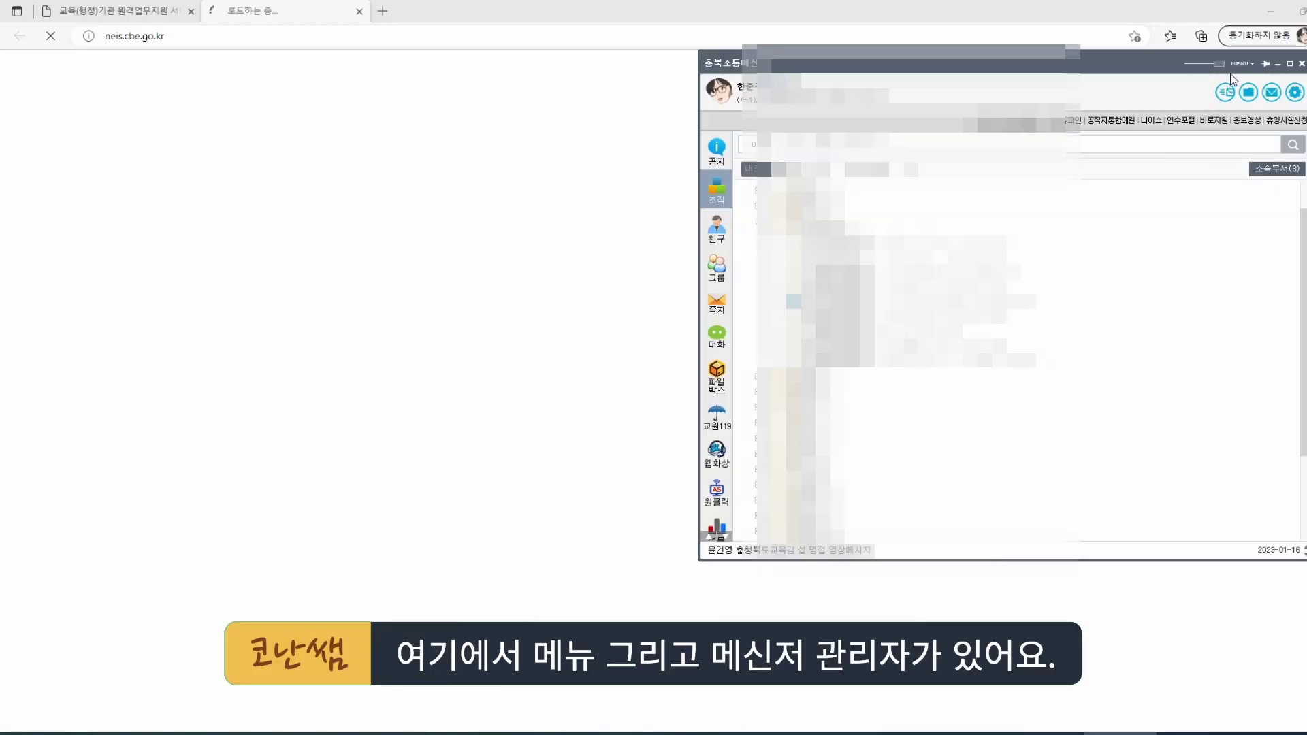
{"action": "left_click", "coordinate": [1251, 63]}
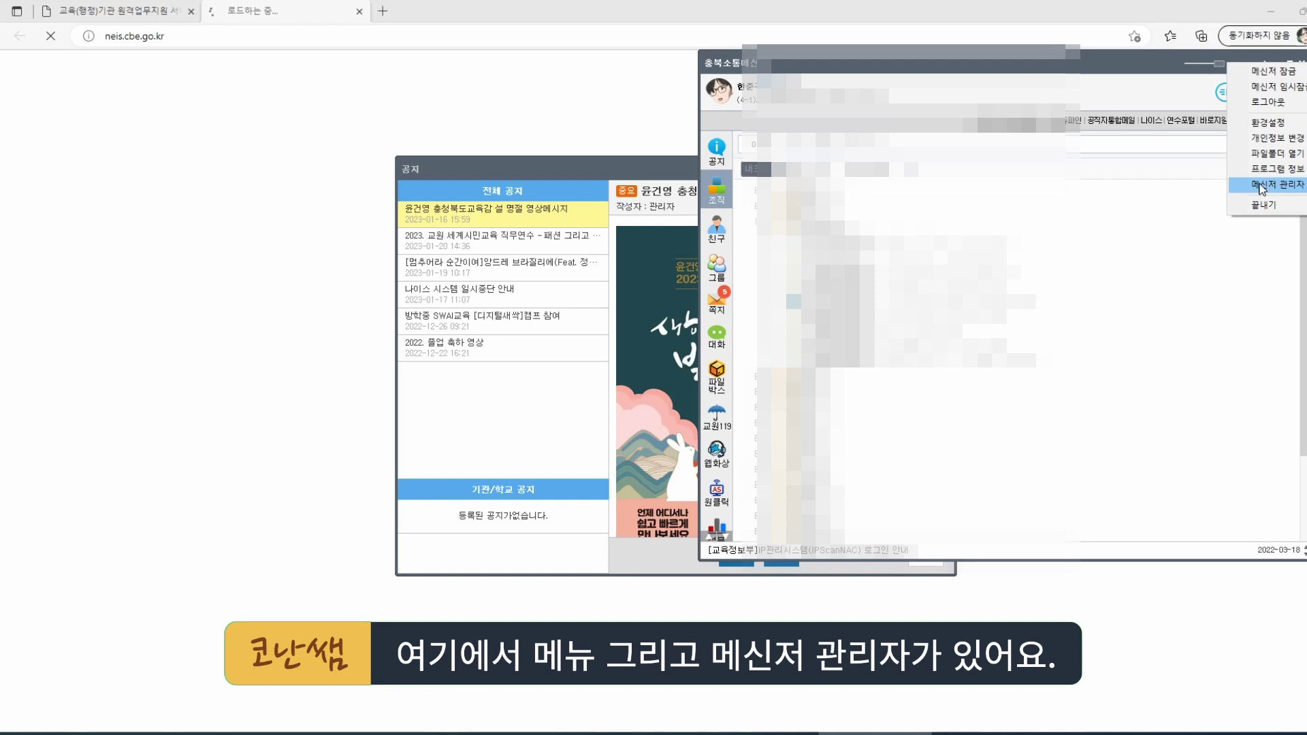
{"action": "left_click", "coordinate": [1262, 186]}
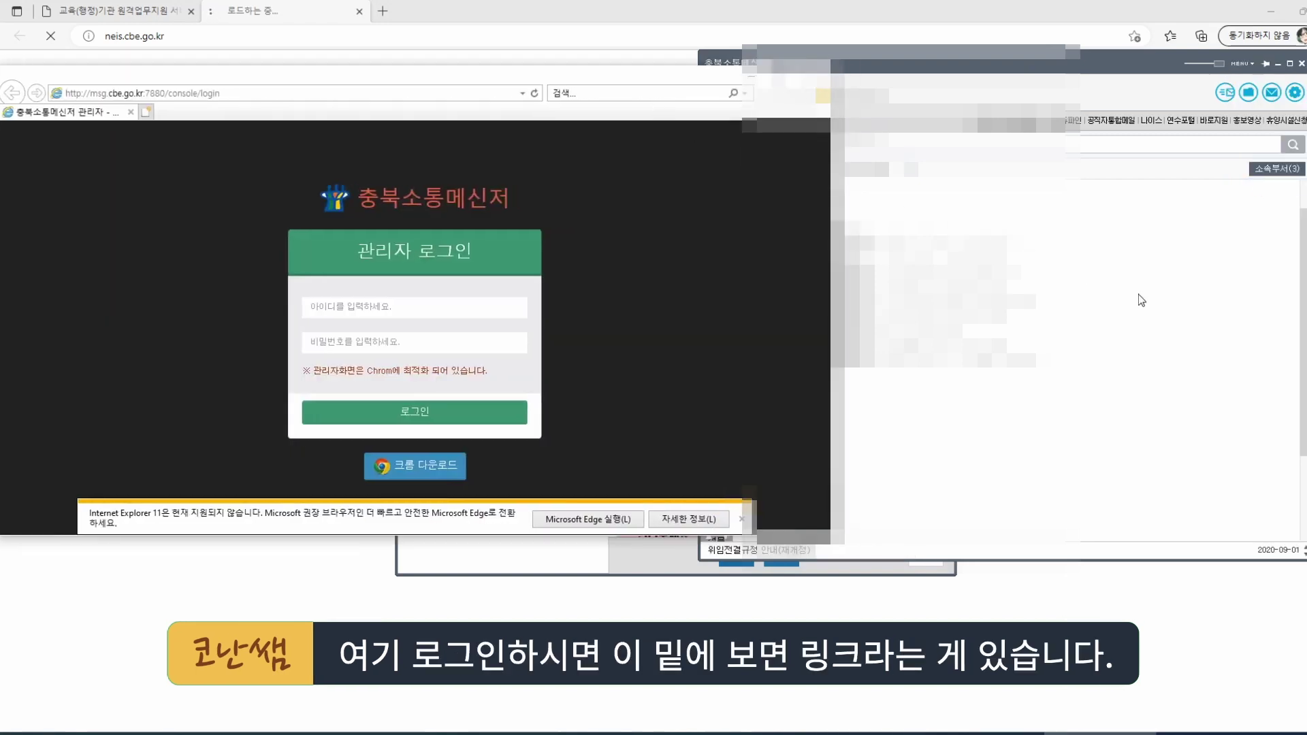
{"action": "left_click", "coordinate": [1150, 303]}
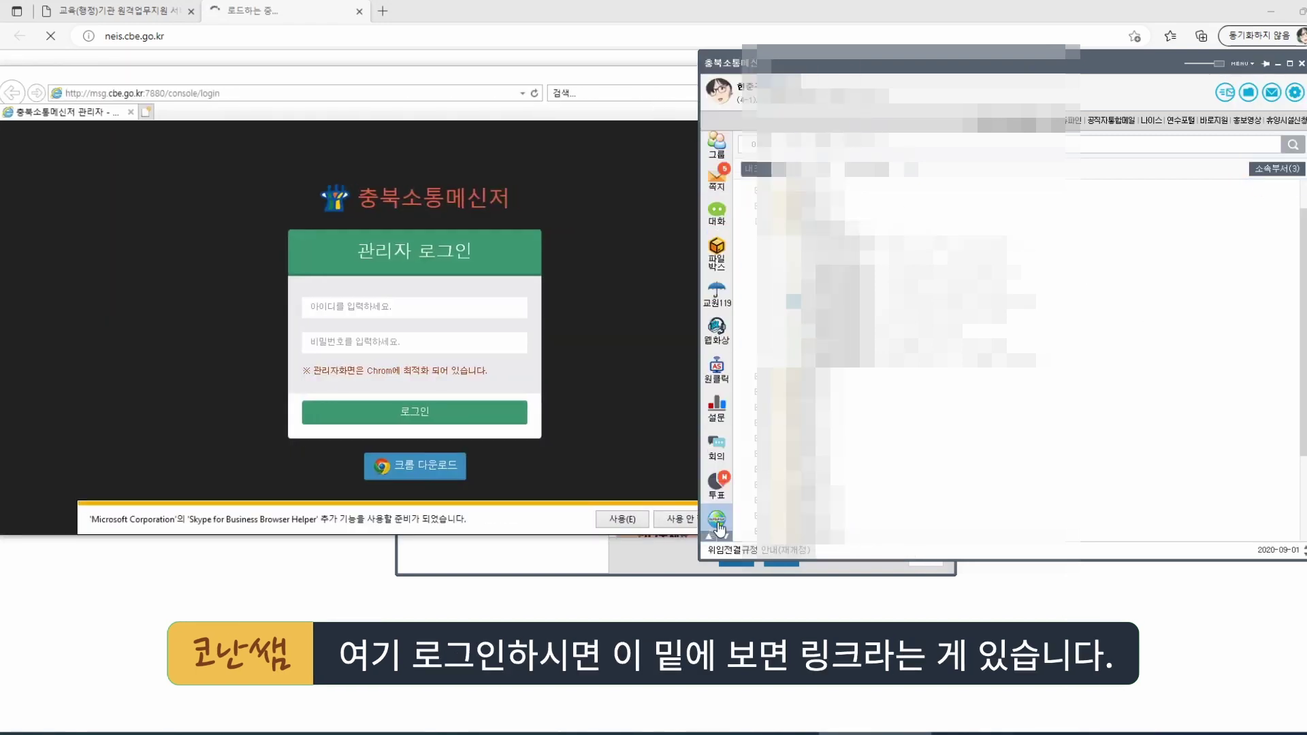
{"action": "left_click", "coordinate": [718, 523]}
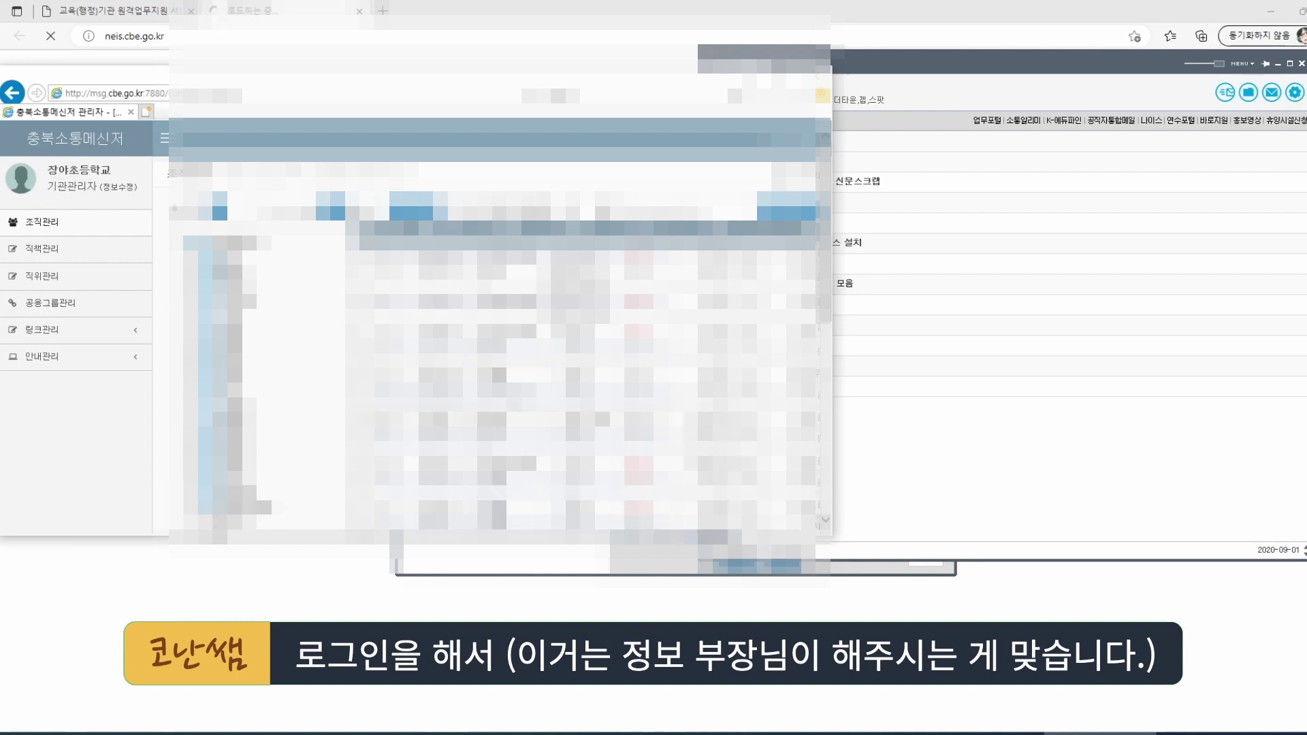
{"action": "scroll", "coordinate": [88, 276], "scroll_direction": "down", "scroll_amount": 1}
{"action": "left_click", "coordinate": [88, 276]}
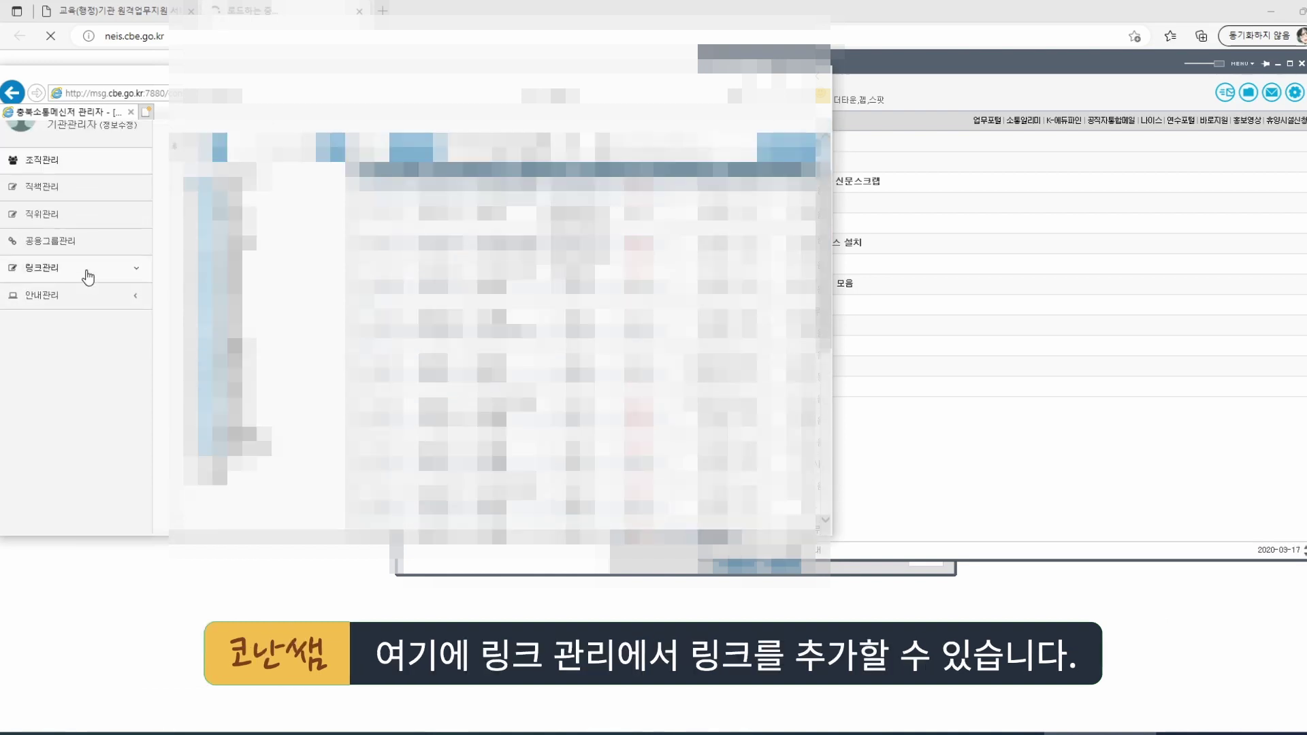
{"action": "left_click", "coordinate": [82, 287]}
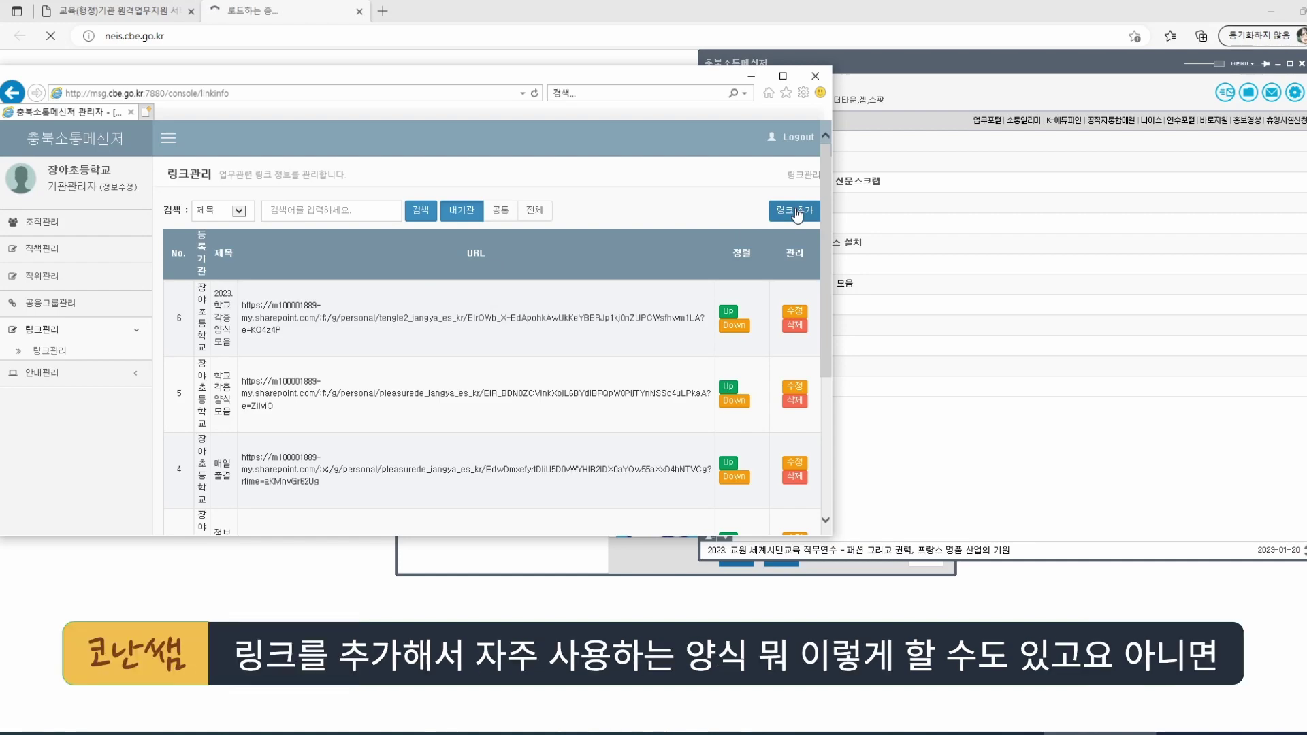
Paste the copied OneDrive share URL into a new link form, then close it unsaved
{"action": "left_click", "coordinate": [795, 211]}
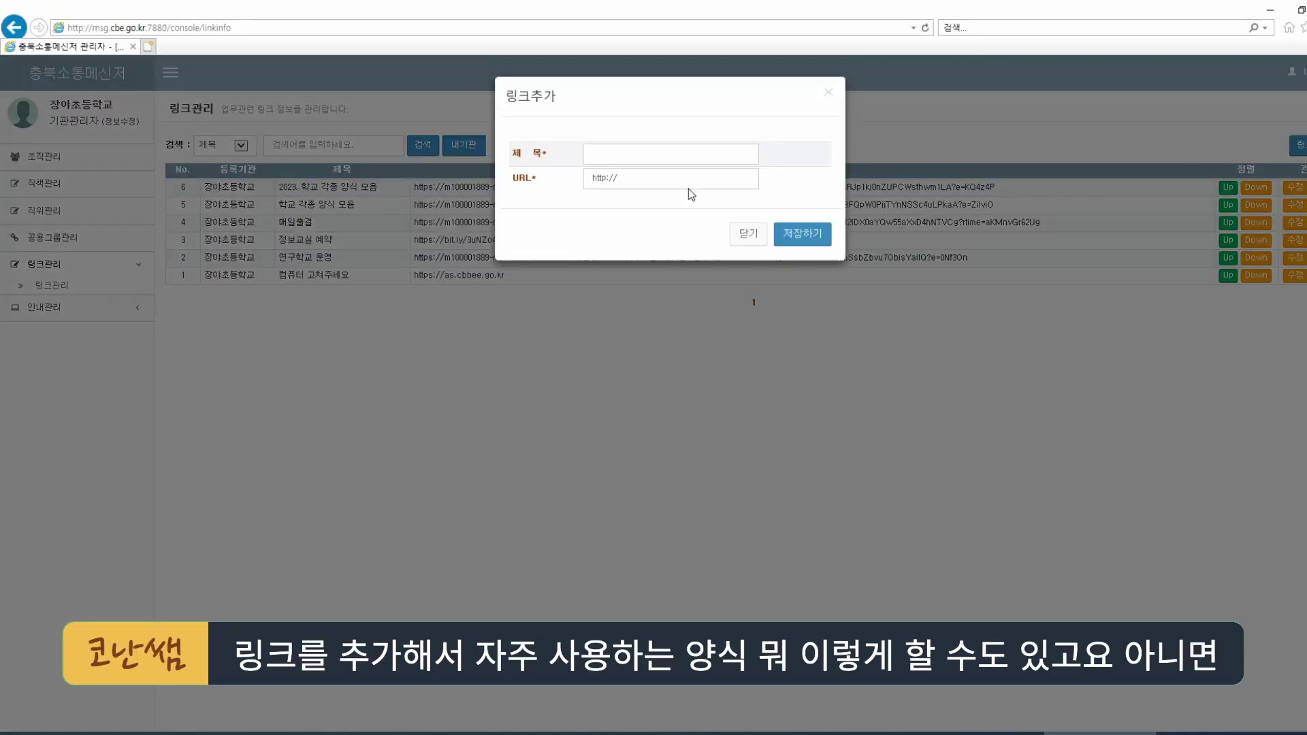
{"action": "left_click", "coordinate": [648, 148]}
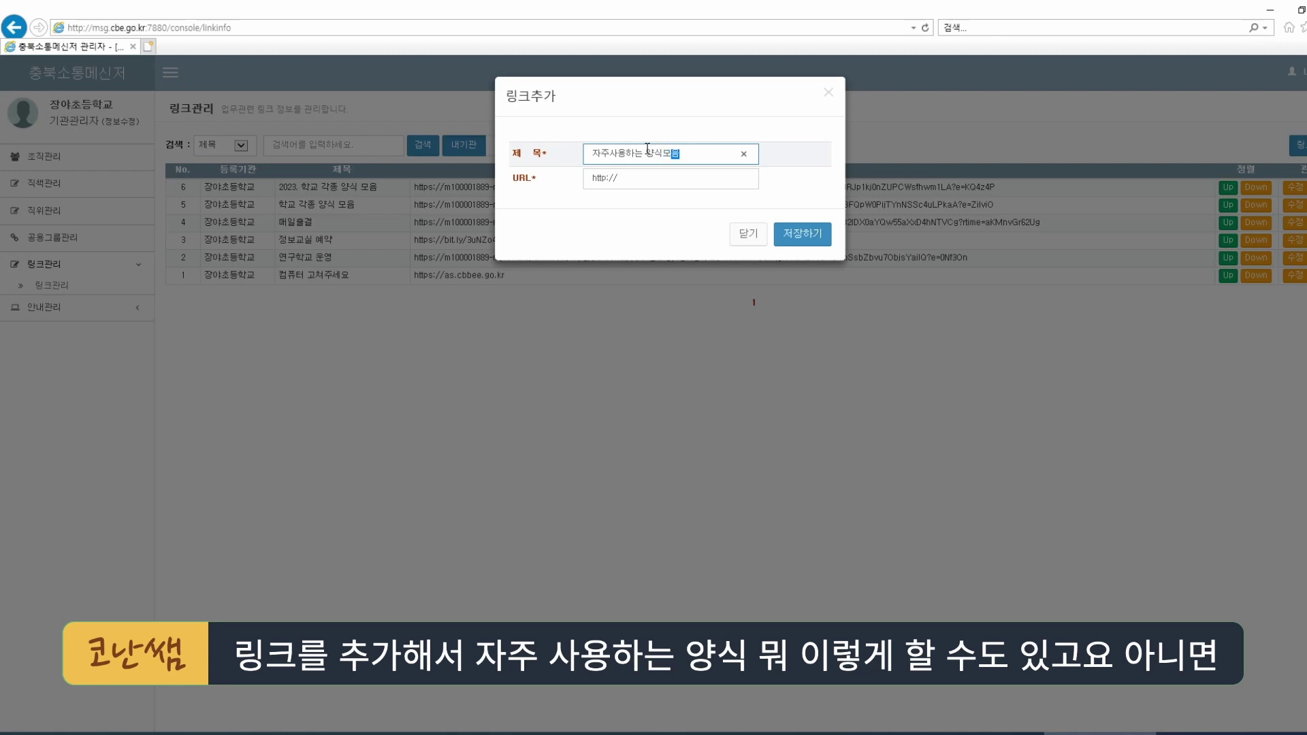
{"action": "key", "text": "Escape"}
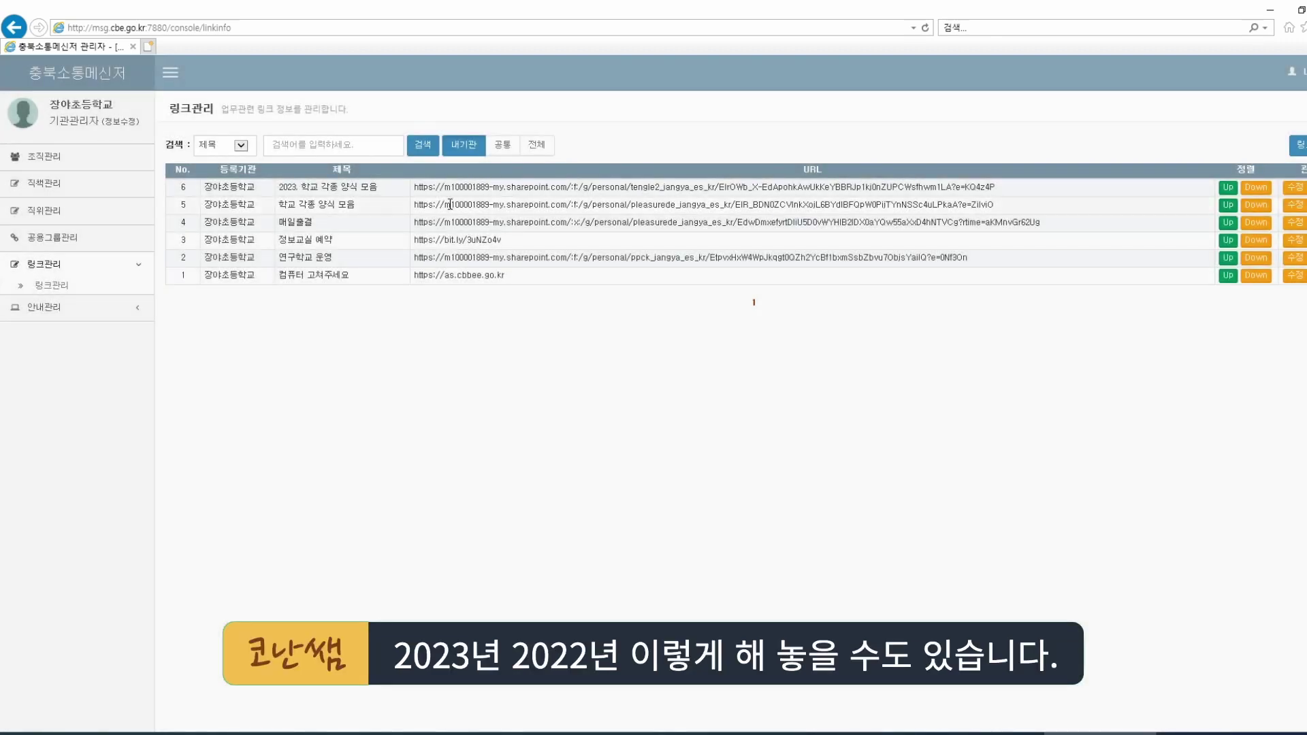
{"action": "left_click_drag", "start_coordinate": [417, 206], "coordinate": [1006, 223]}
{"action": "left_click", "coordinate": [1005, 224]}
{"action": "left_click", "coordinate": [648, 187]}
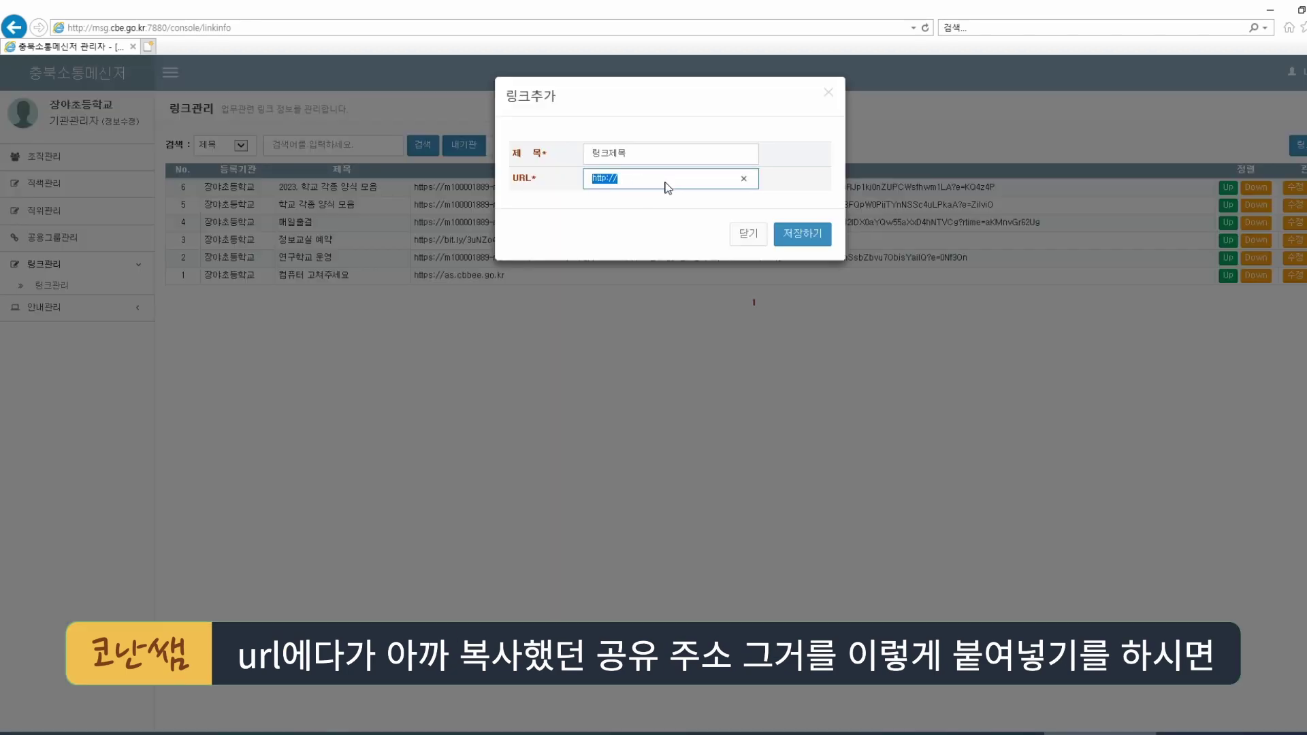
{"action": "key", "text": "ctrl+v"}
{"action": "triple_click", "coordinate": [707, 183]}
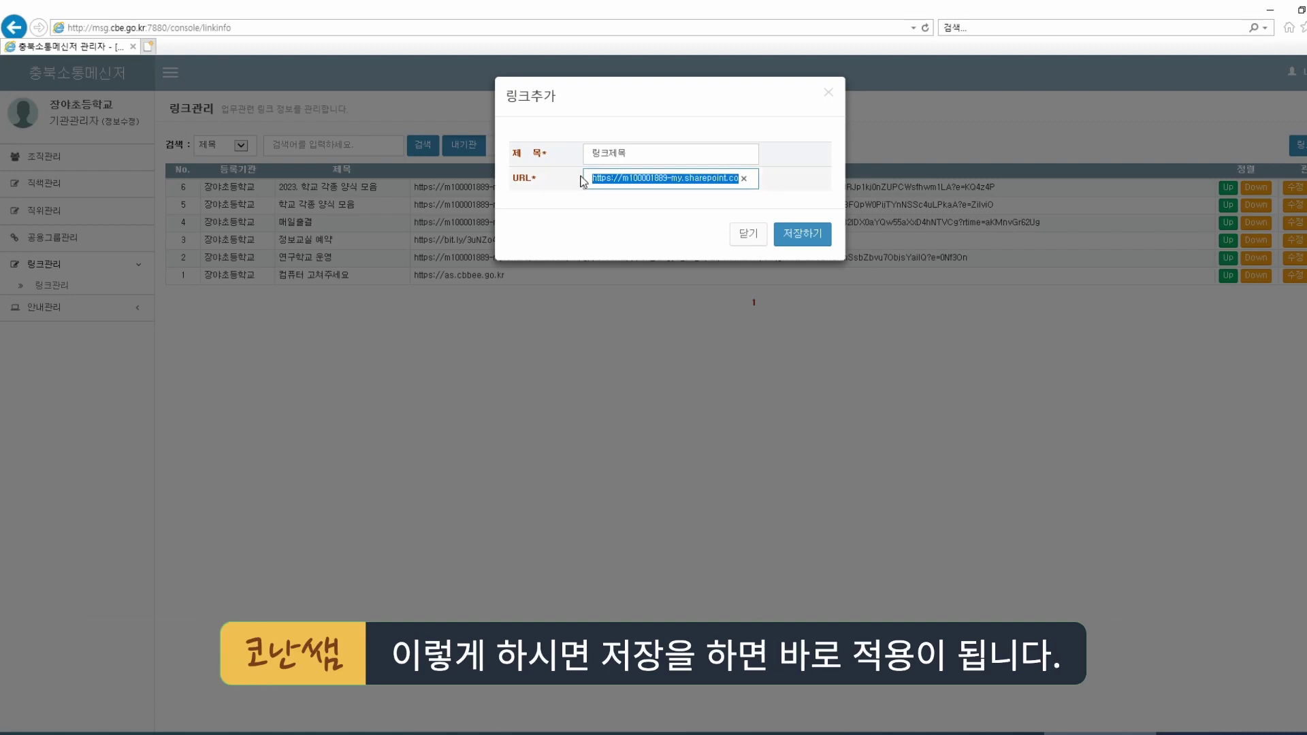
{"action": "left_click_drag", "start_coordinate": [594, 178], "coordinate": [807, 189]}
{"action": "left_click", "coordinate": [713, 180]}
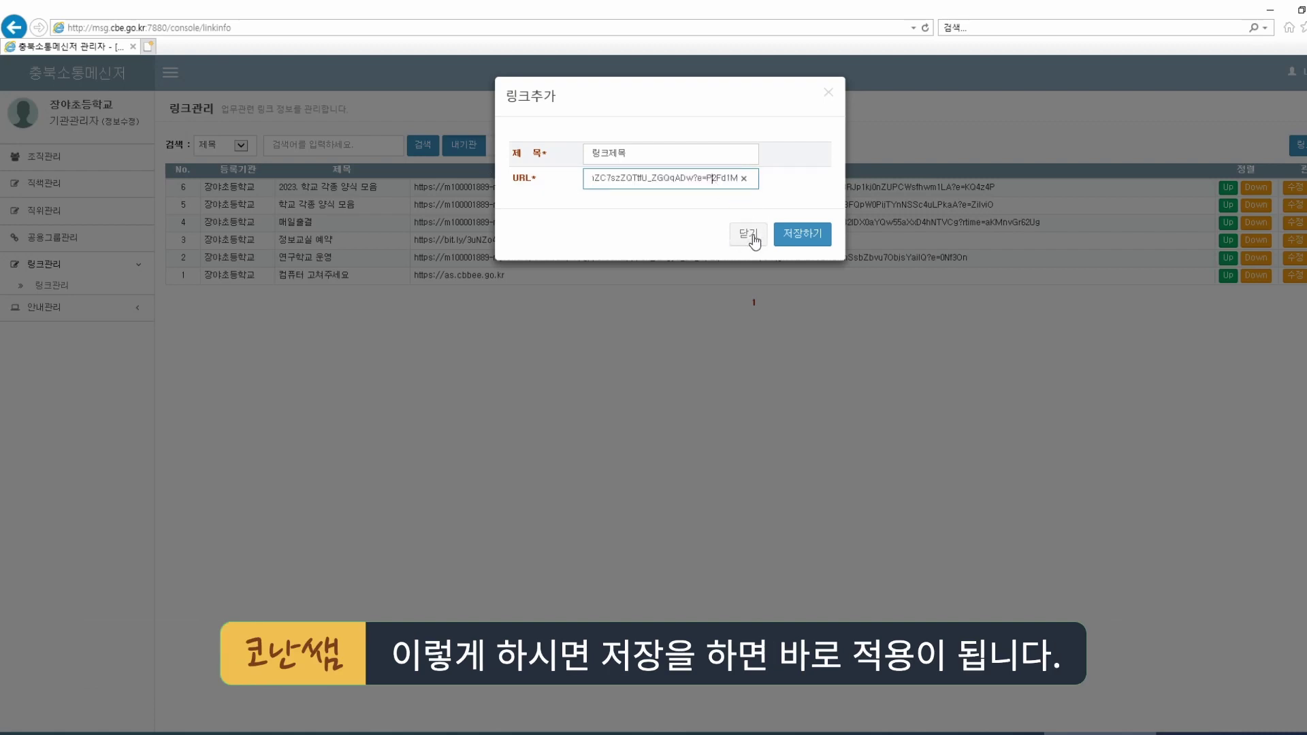
{"action": "left_click", "coordinate": [828, 95]}
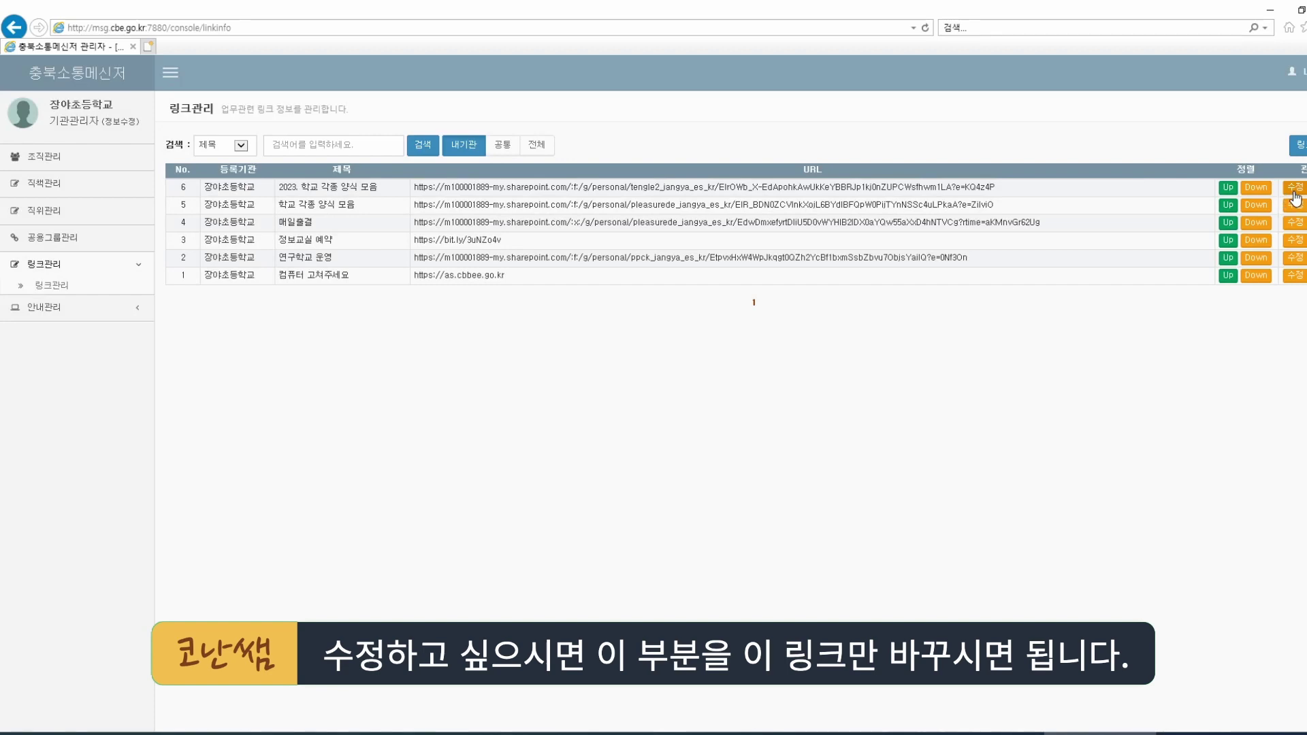
Check the stored URL of the row 6 link in its 수정 form, then close it
{"action": "left_click", "coordinate": [1295, 190]}
{"action": "left_click", "coordinate": [603, 181]}
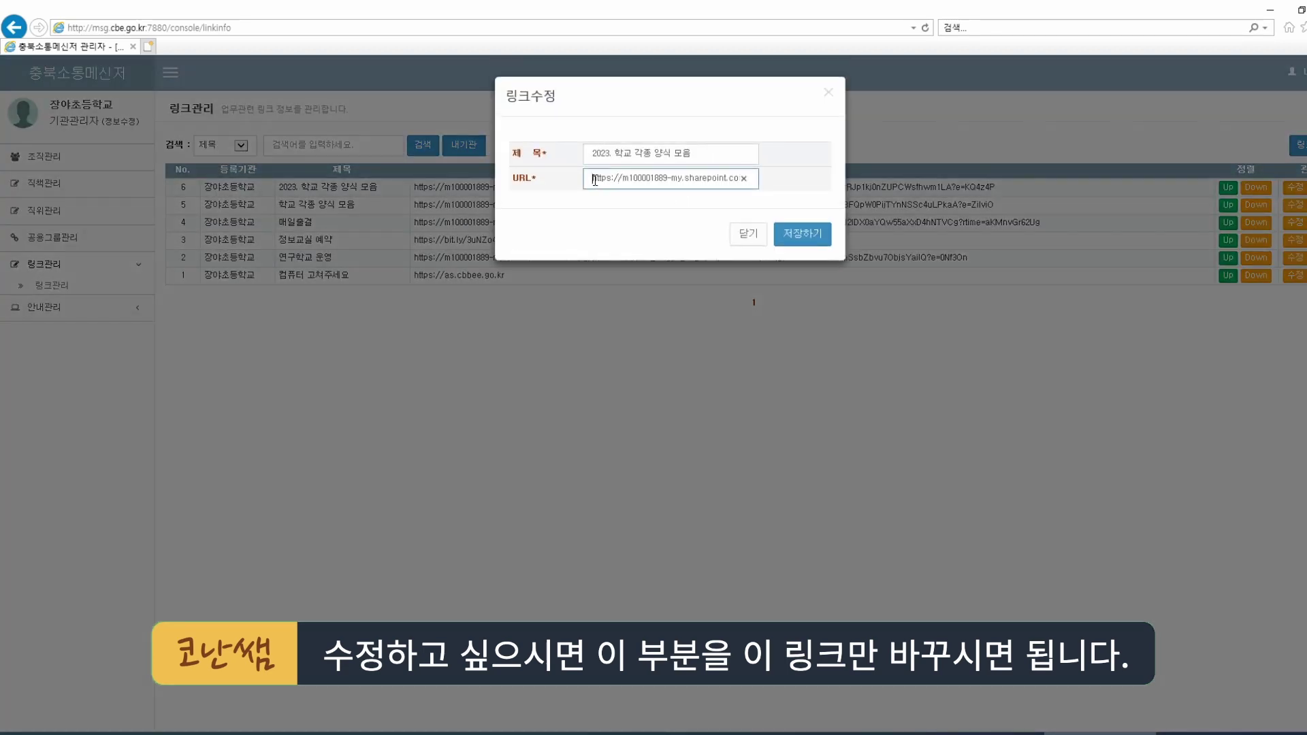
{"action": "left_click_drag", "start_coordinate": [595, 180], "coordinate": [850, 182]}
{"action": "left_click", "coordinate": [792, 179]}
{"action": "left_click", "coordinate": [828, 92]}
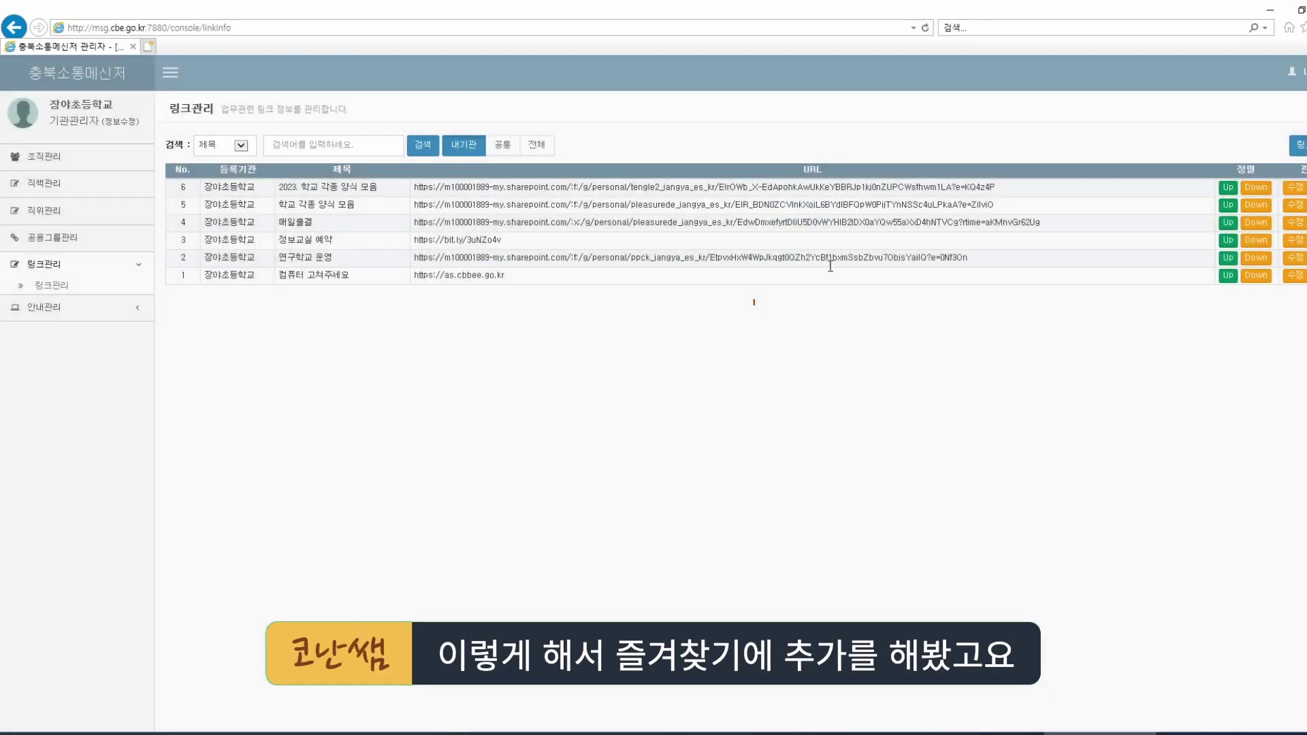
{"action": "left_click_drag", "start_coordinate": [225, 487], "coordinate": [923, 487]}
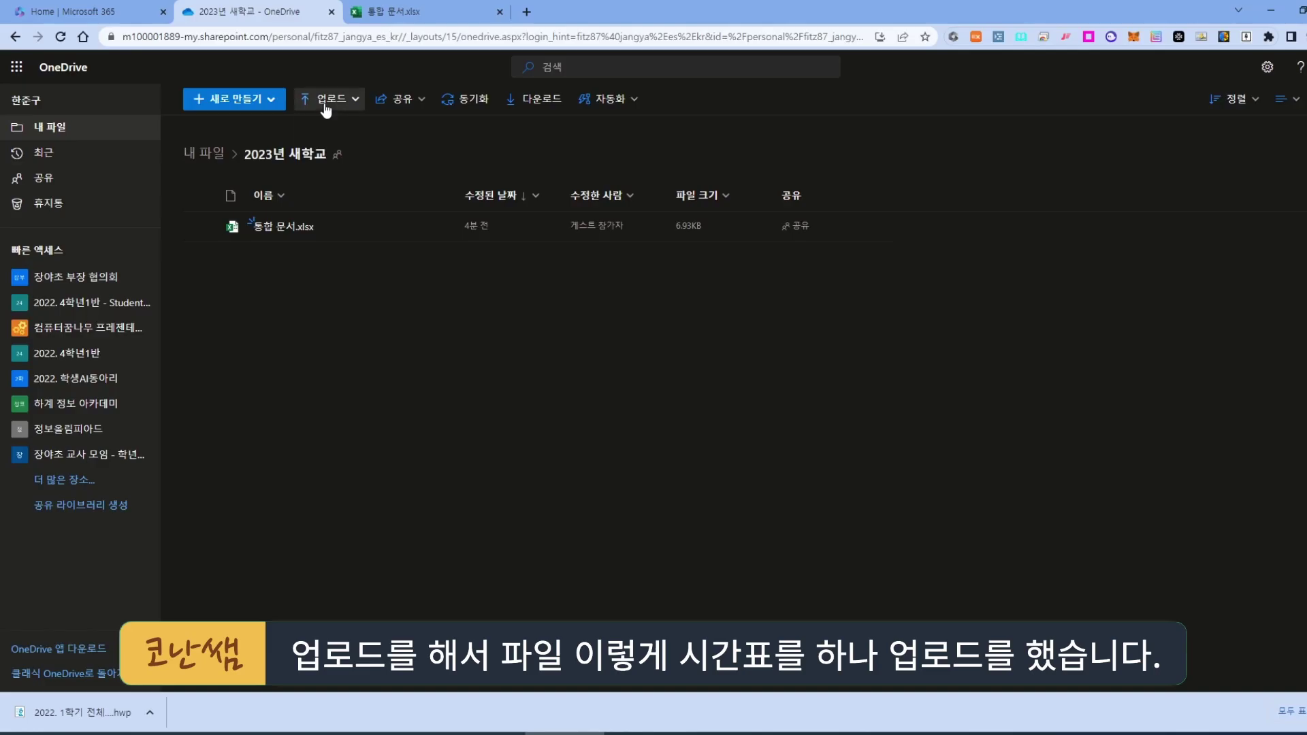
Upload '2022. 1학기 전체 시간표.hwp' via 업로드 > 파일 and start sharing it from its row
{"action": "left_click", "coordinate": [326, 102]}
{"action": "left_click", "coordinate": [319, 126]}
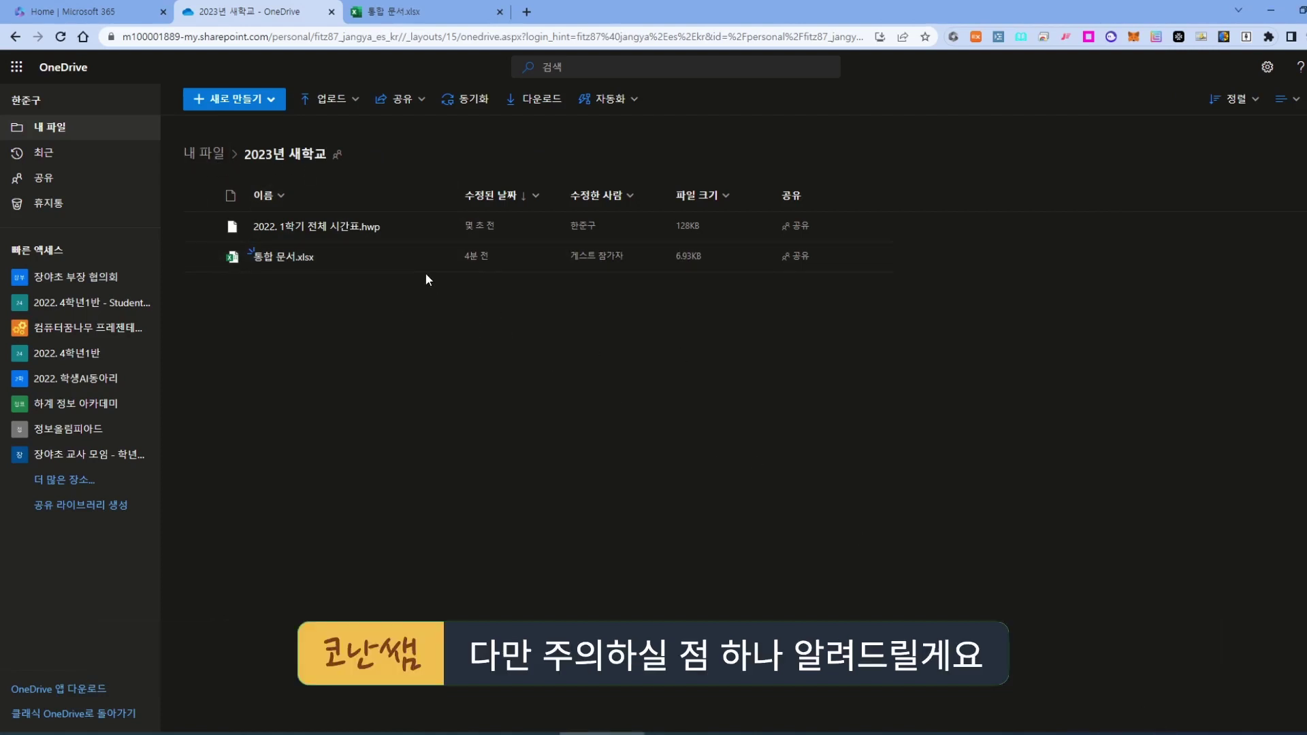
{"action": "left_click", "coordinate": [413, 227]}
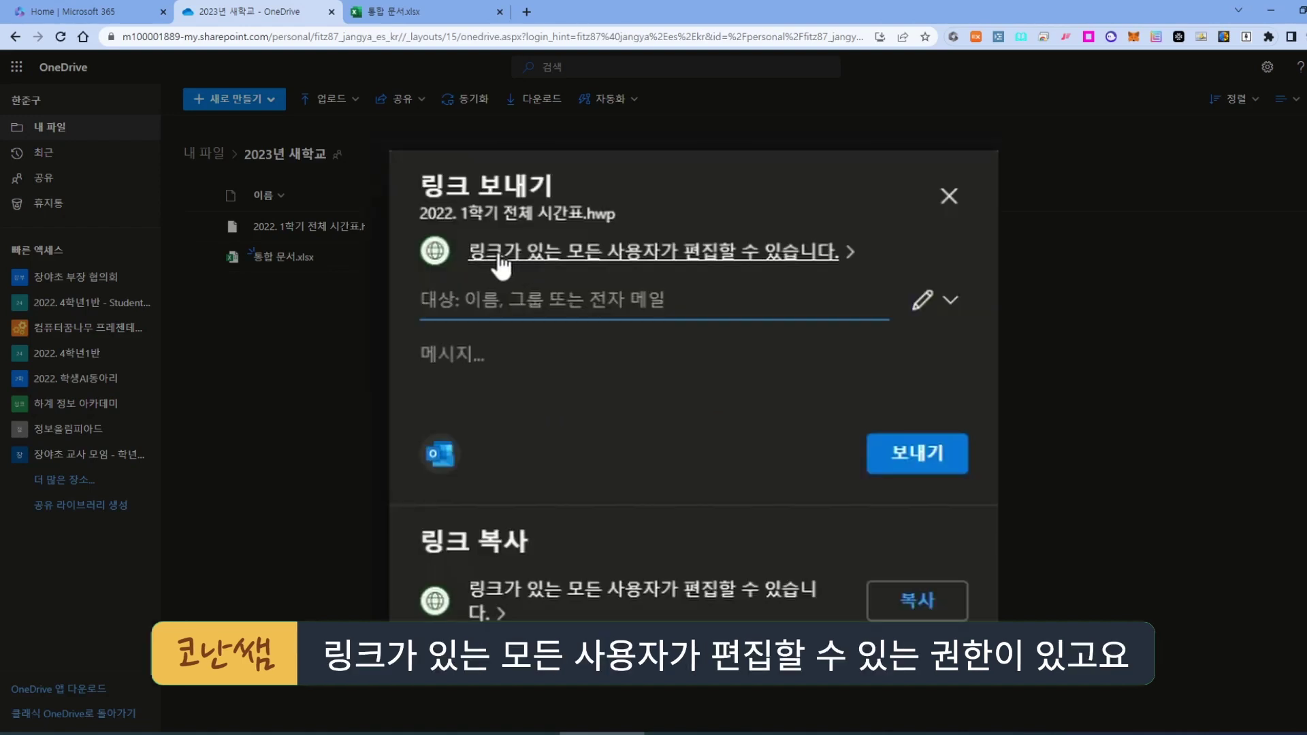
Set the timetable link for anyone with the link (모든 사용자) with 보기 가능 view-only permission
{"action": "left_click", "coordinate": [847, 253]}
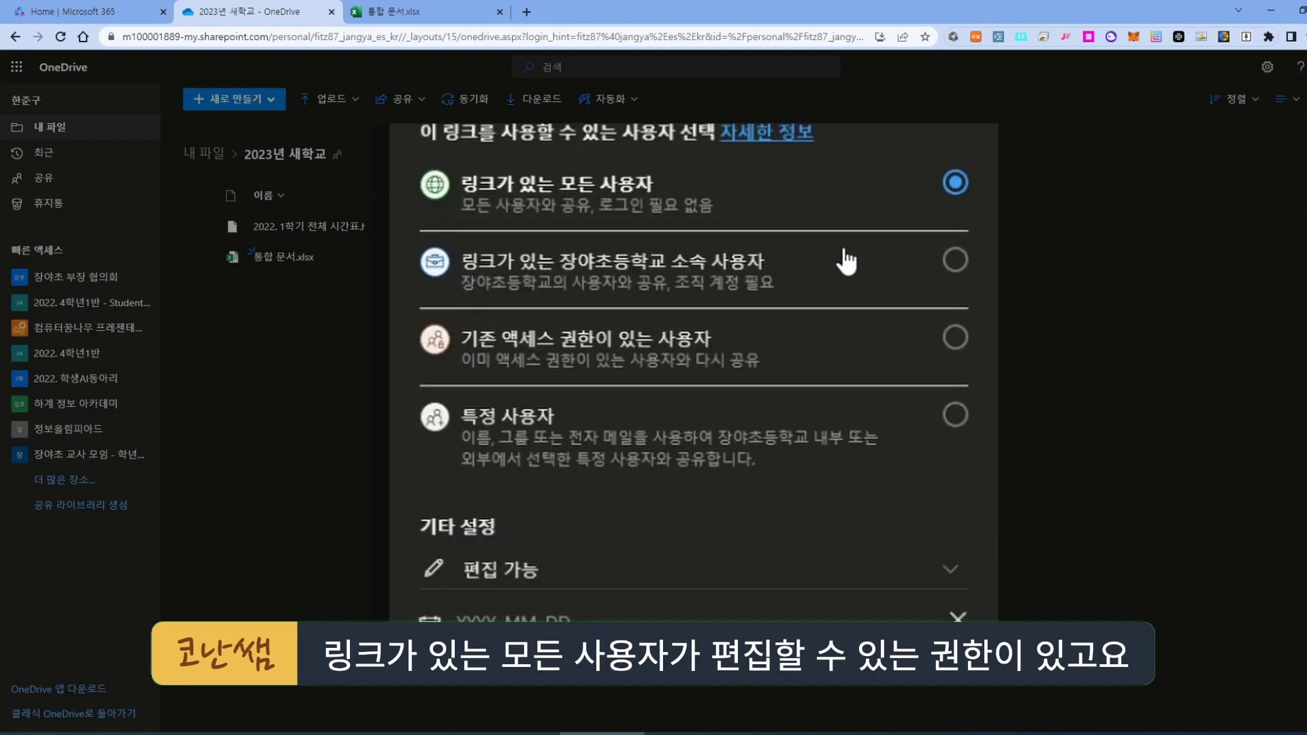
{"action": "left_click", "coordinate": [953, 272]}
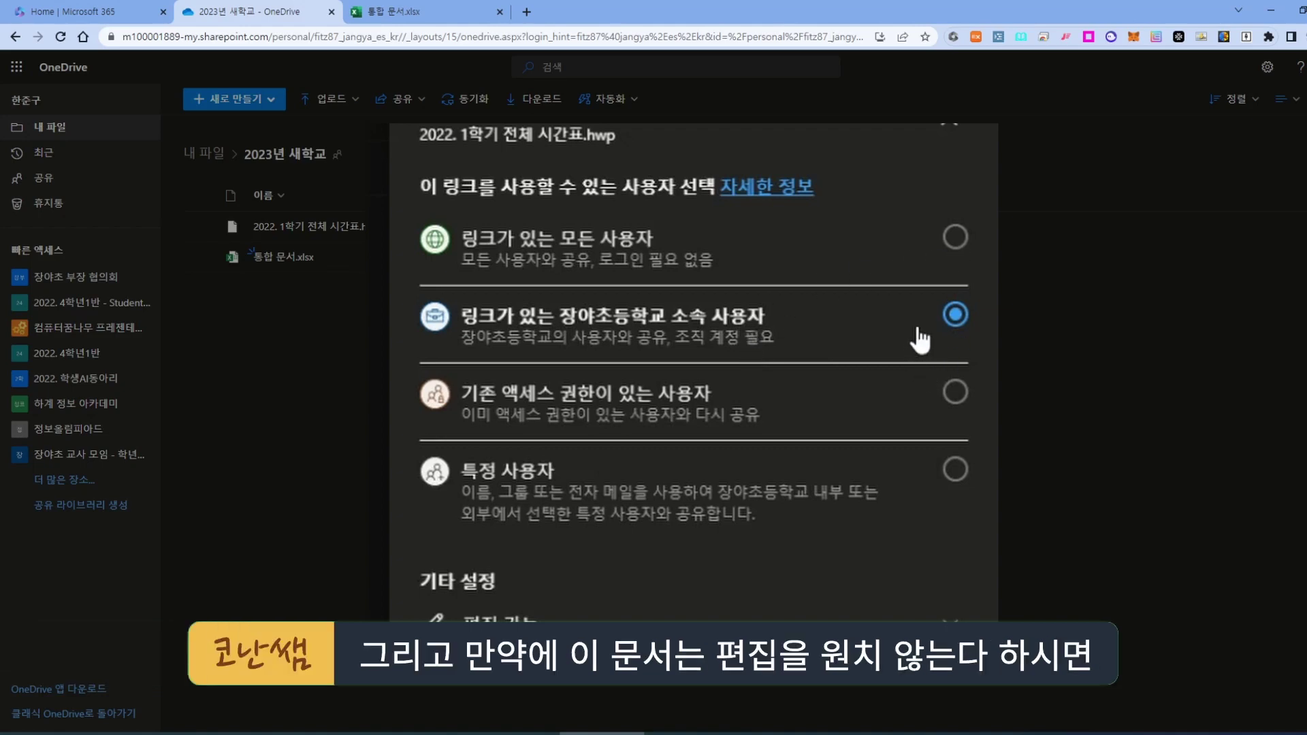
{"action": "left_click", "coordinate": [847, 238]}
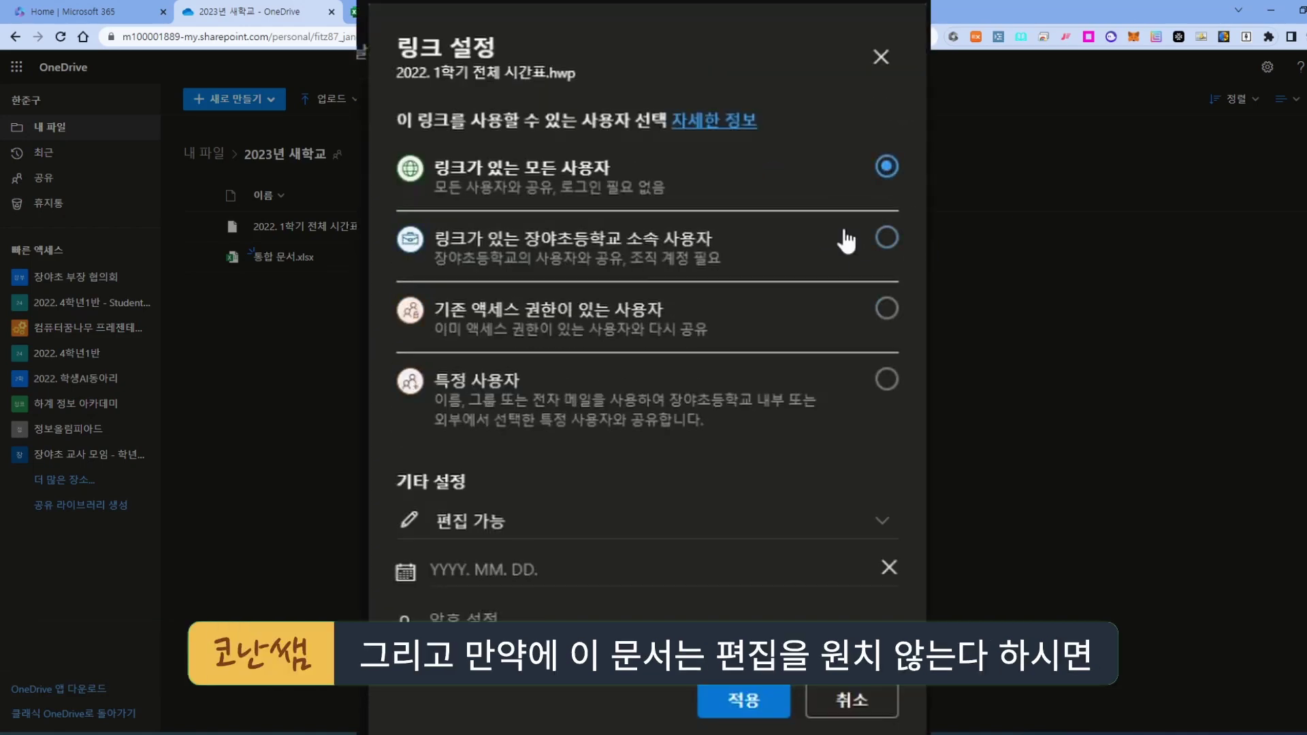
{"action": "left_click", "coordinate": [599, 526]}
{"action": "left_click", "coordinate": [477, 616]}
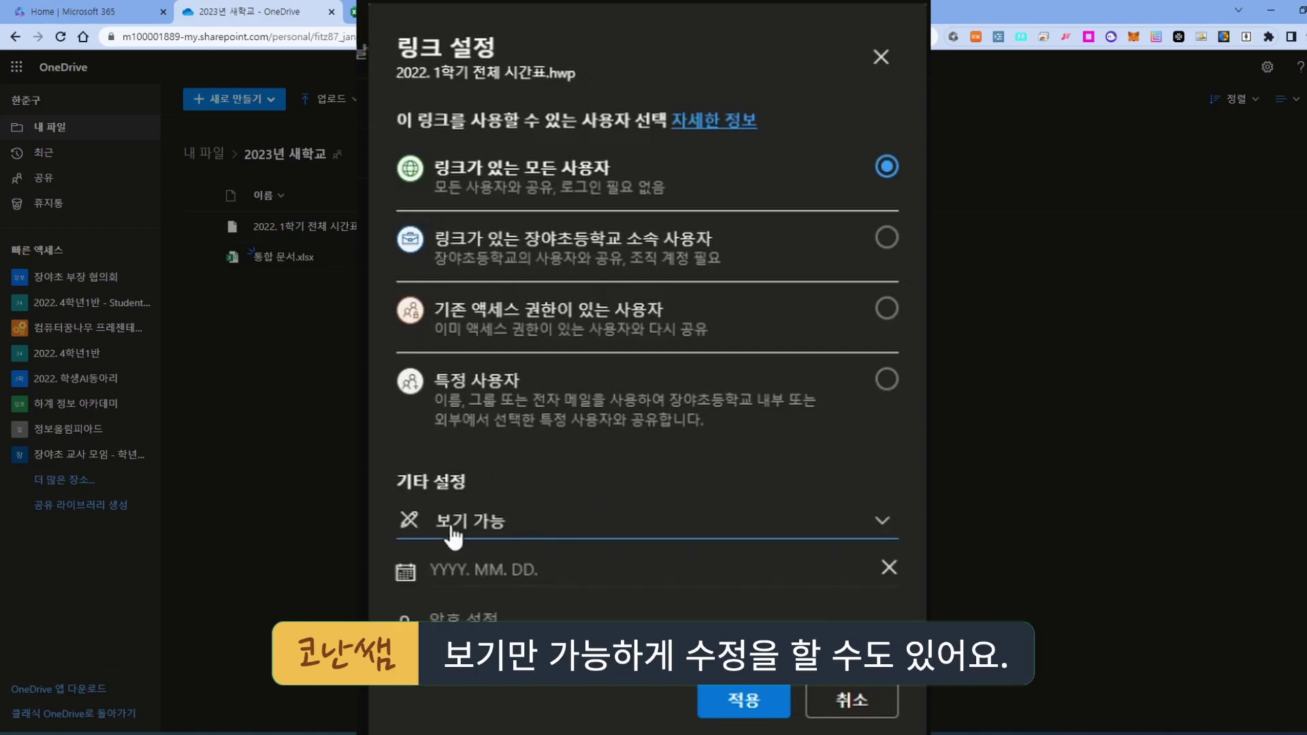
{"action": "left_click", "coordinate": [450, 524]}
{"action": "left_click", "coordinate": [431, 521]}
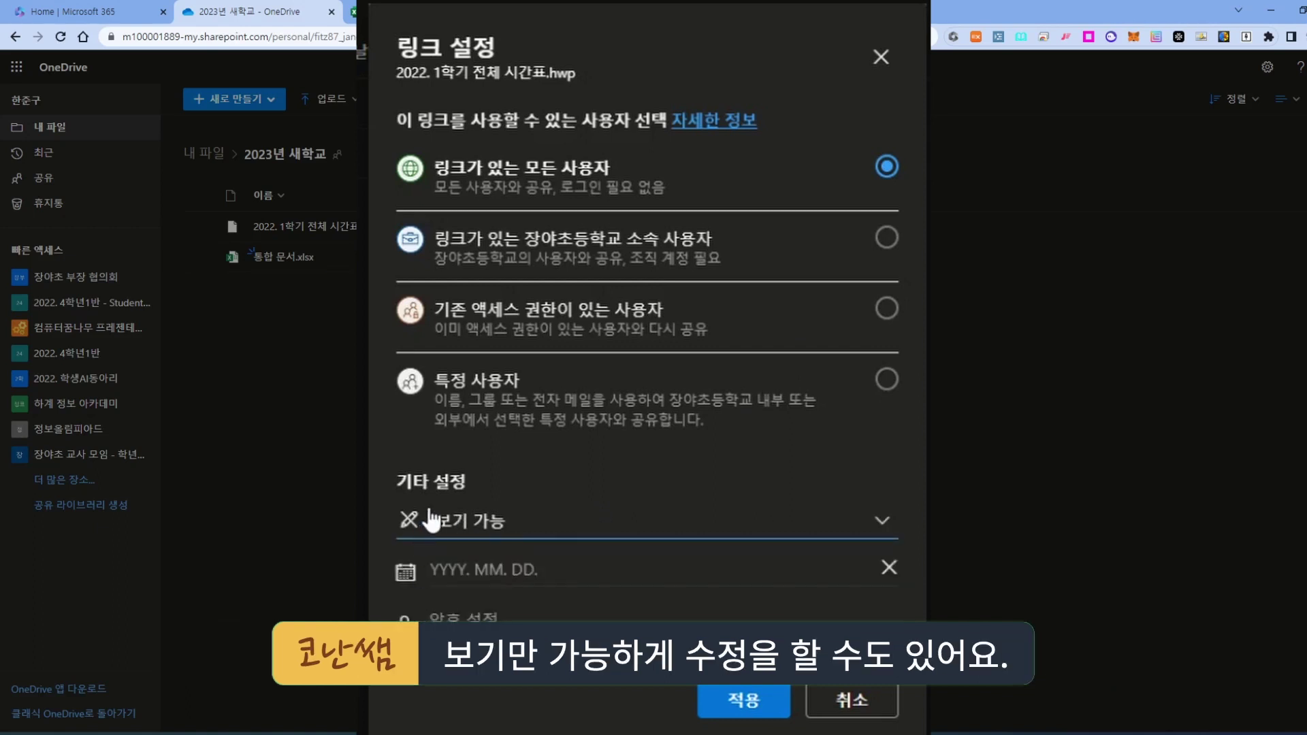
{"action": "left_click", "coordinate": [582, 533]}
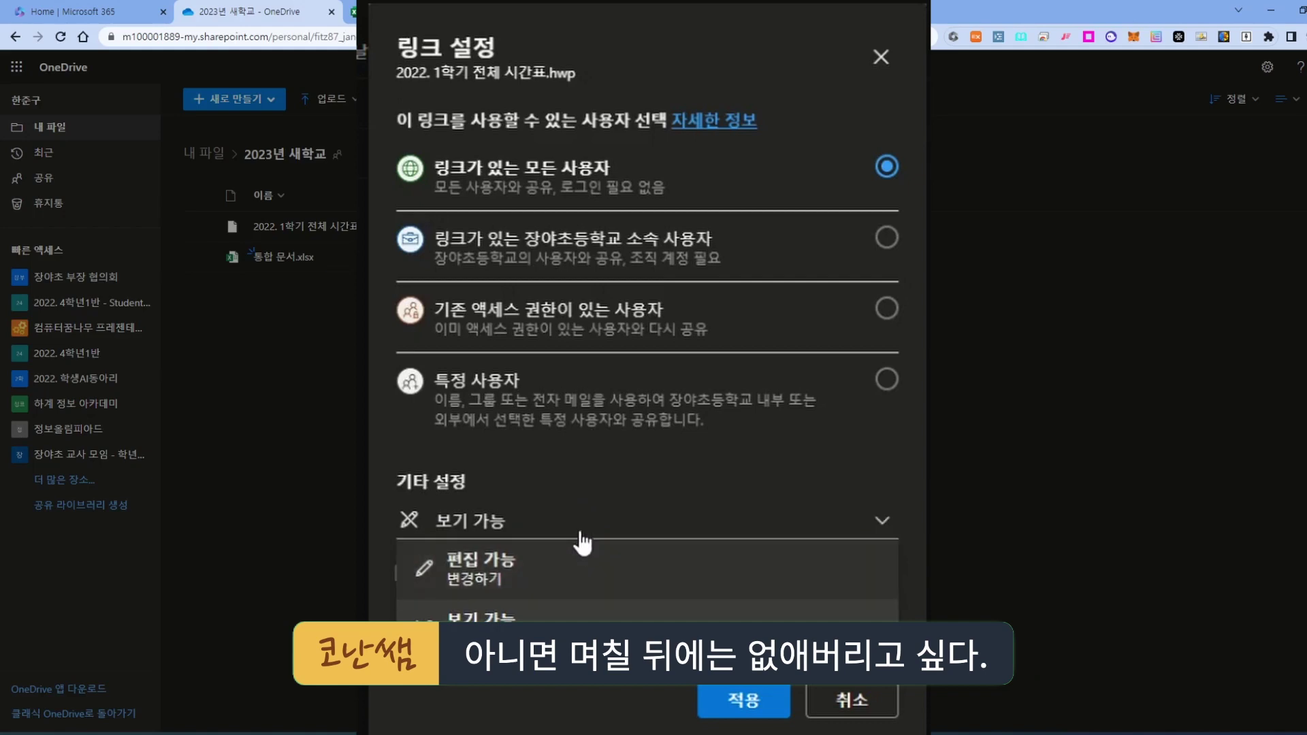
{"action": "left_click", "coordinate": [584, 538]}
Pick 22 January 2023 as the link expiry date, then clear it again
{"action": "left_click", "coordinate": [574, 575]}
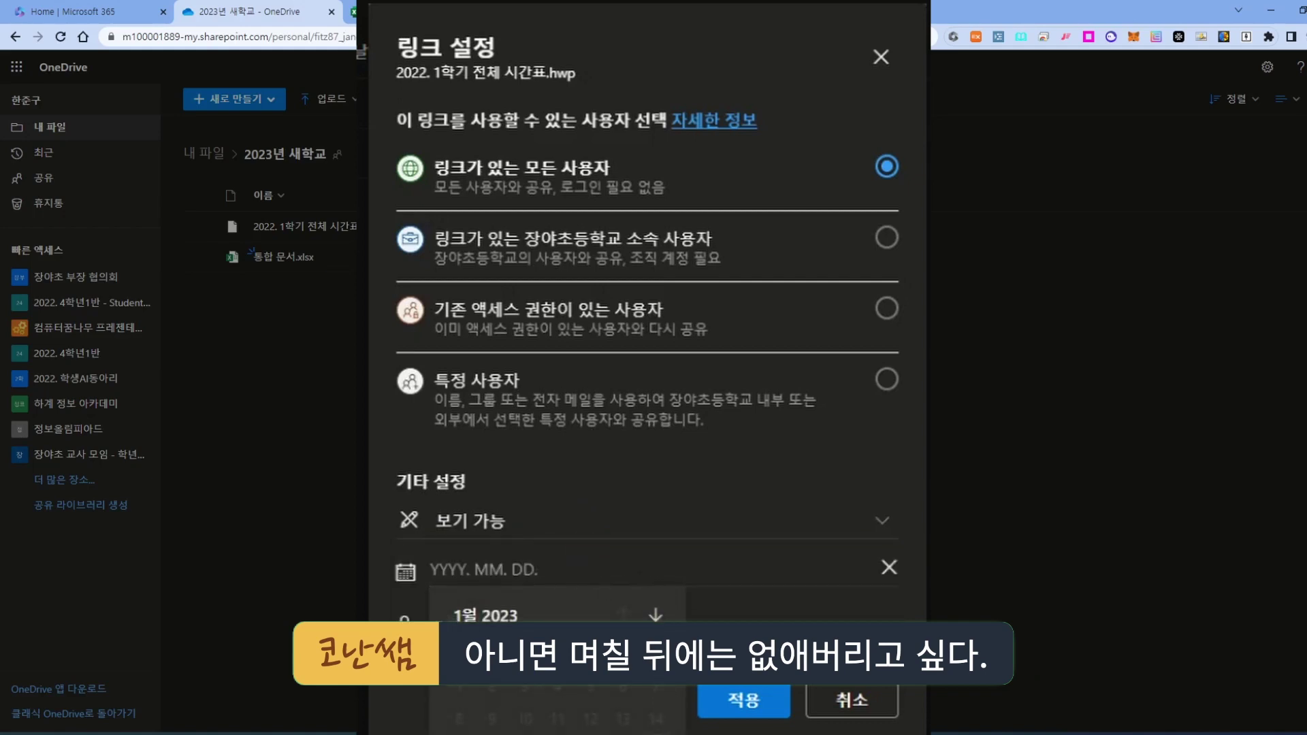
{"action": "left_click", "coordinate": [460, 732]}
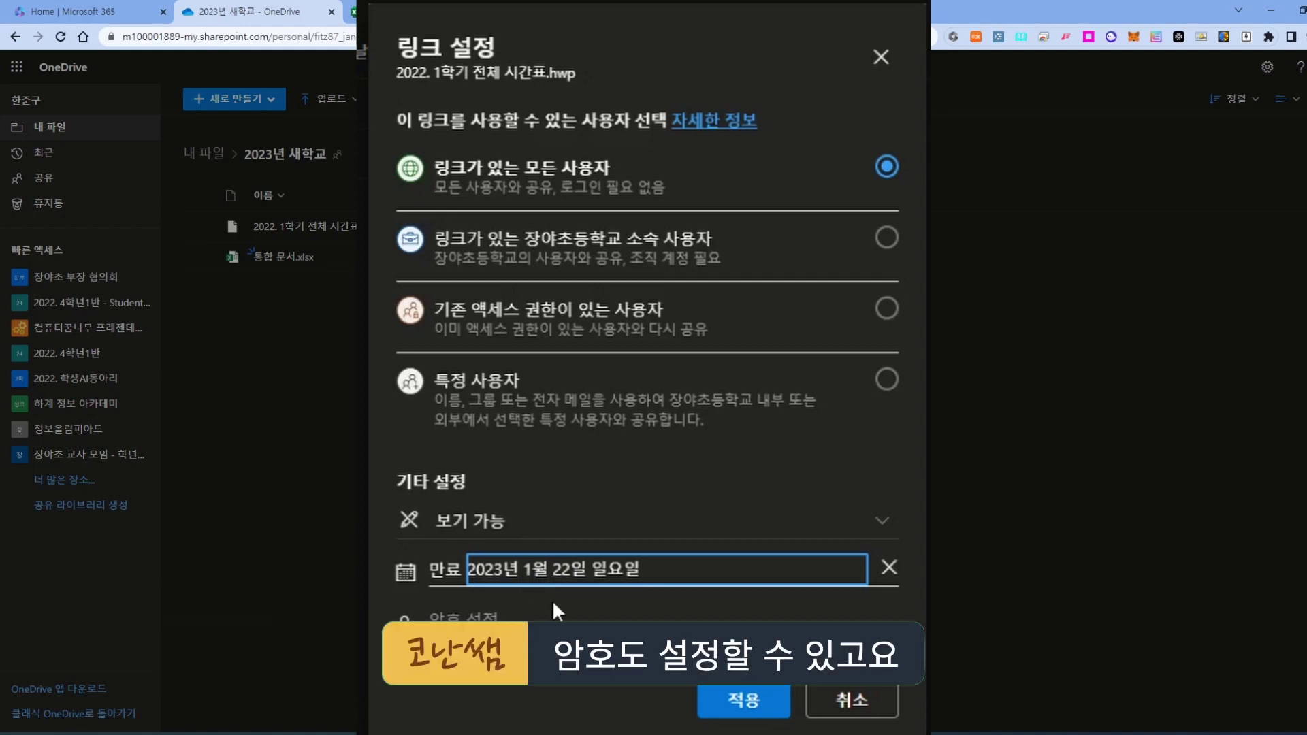
{"action": "key", "text": "BackSpace"}
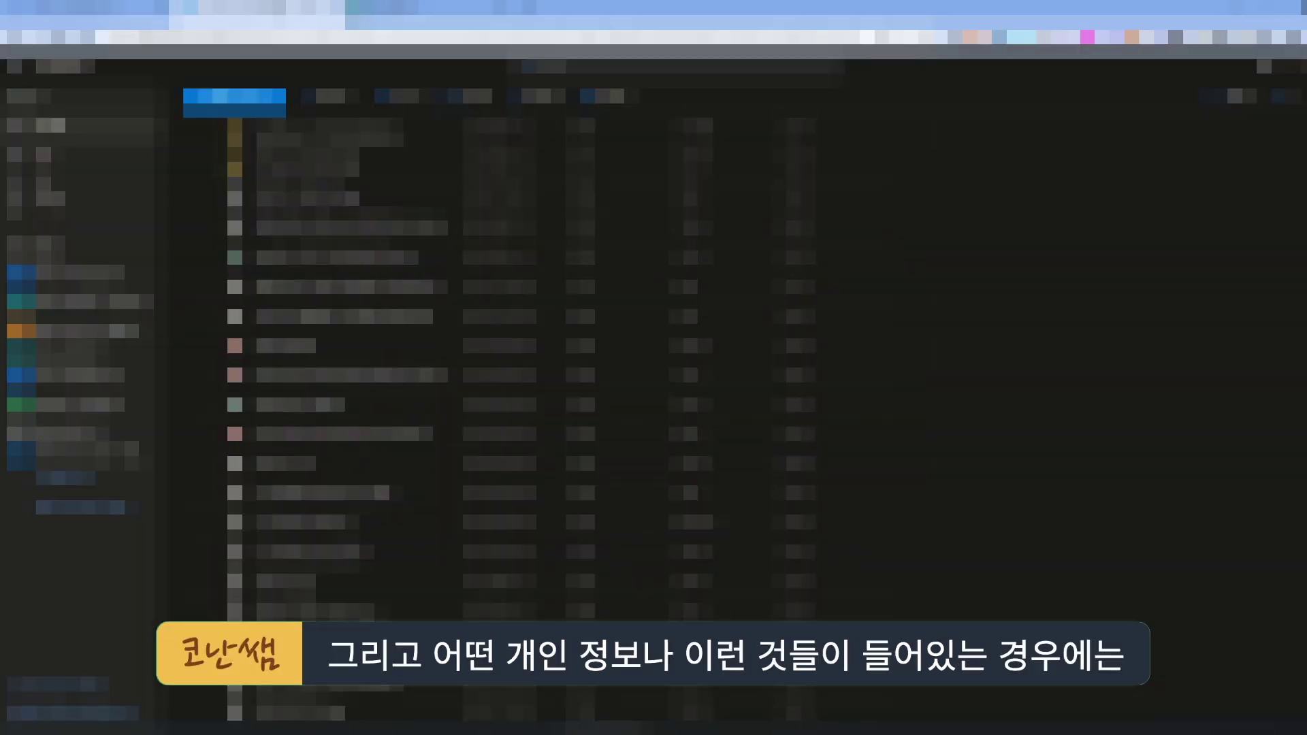
Browse 2023년 새학교 and 2022. 장야초 공유 내용, then open shared 2020. 양식 in a new tab
{"action": "scroll", "coordinate": [393, 365], "scroll_direction": "down", "scroll_amount": 3}
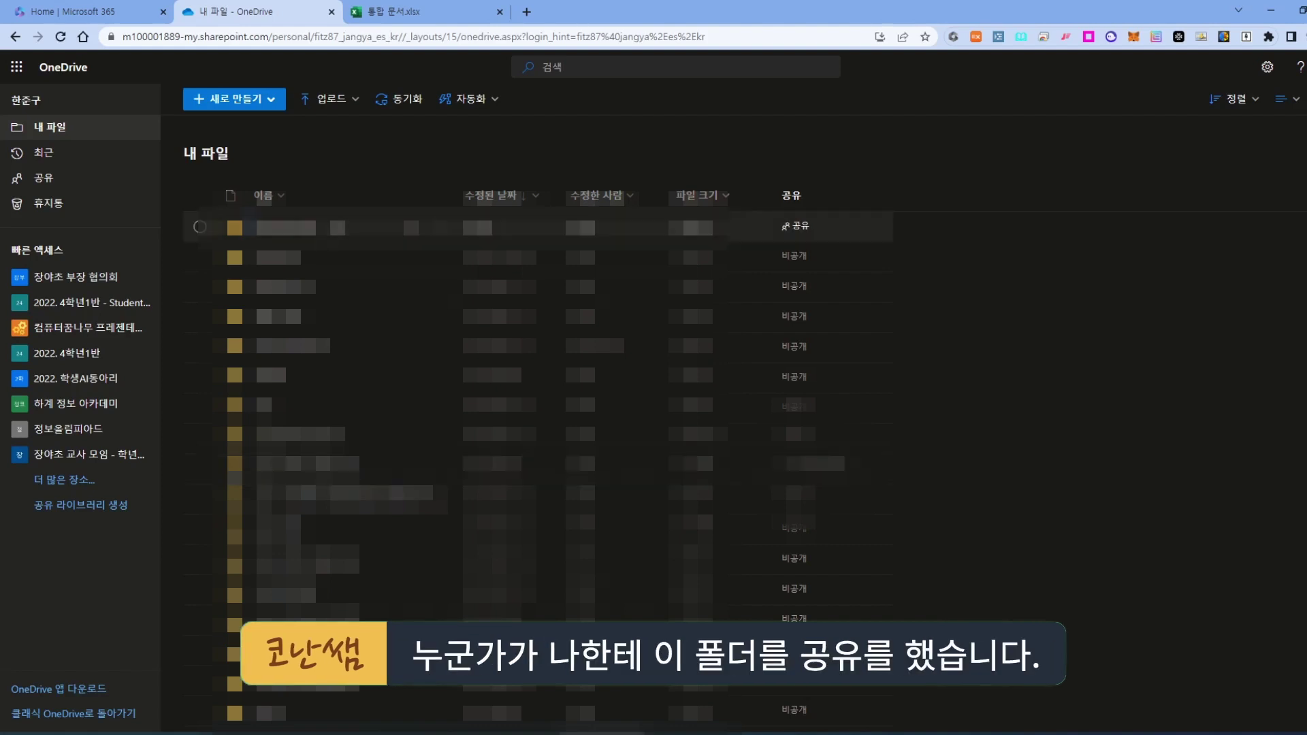
{"action": "left_click", "coordinate": [293, 238]}
{"action": "left_click", "coordinate": [286, 228]}
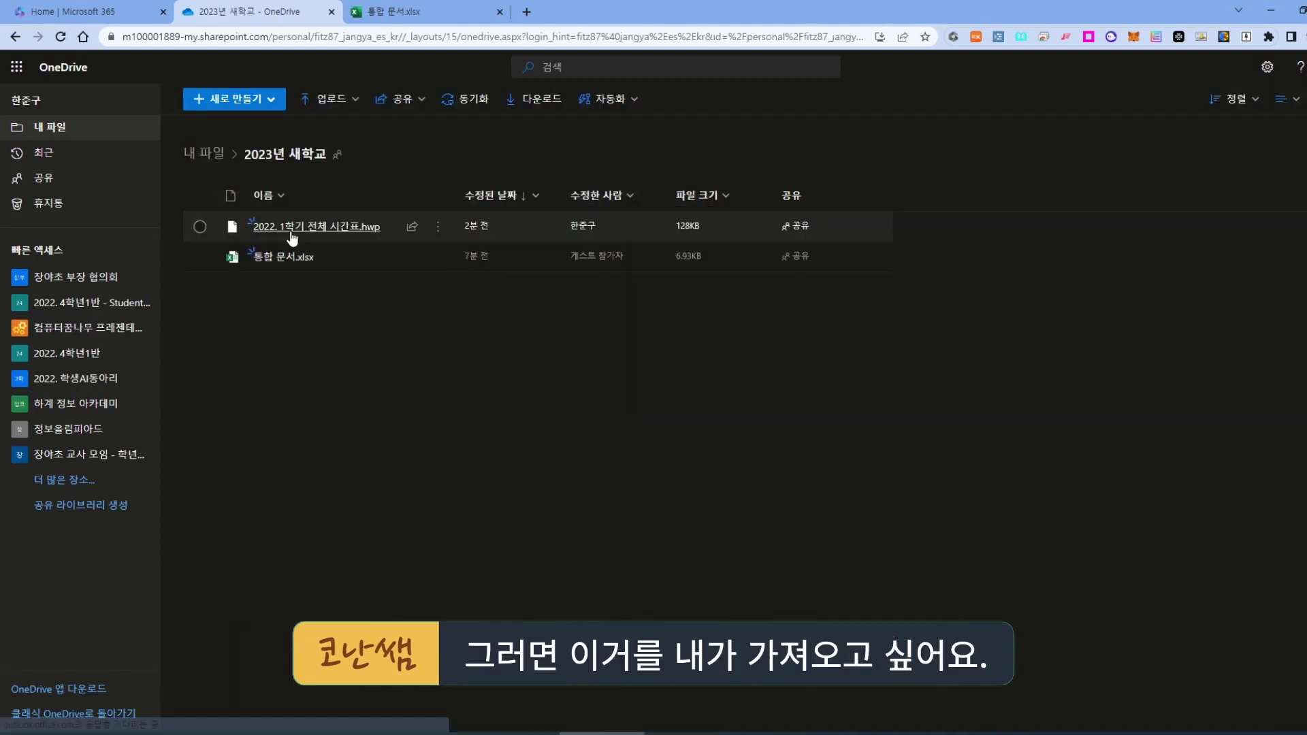
{"action": "left_click", "coordinate": [205, 152]}
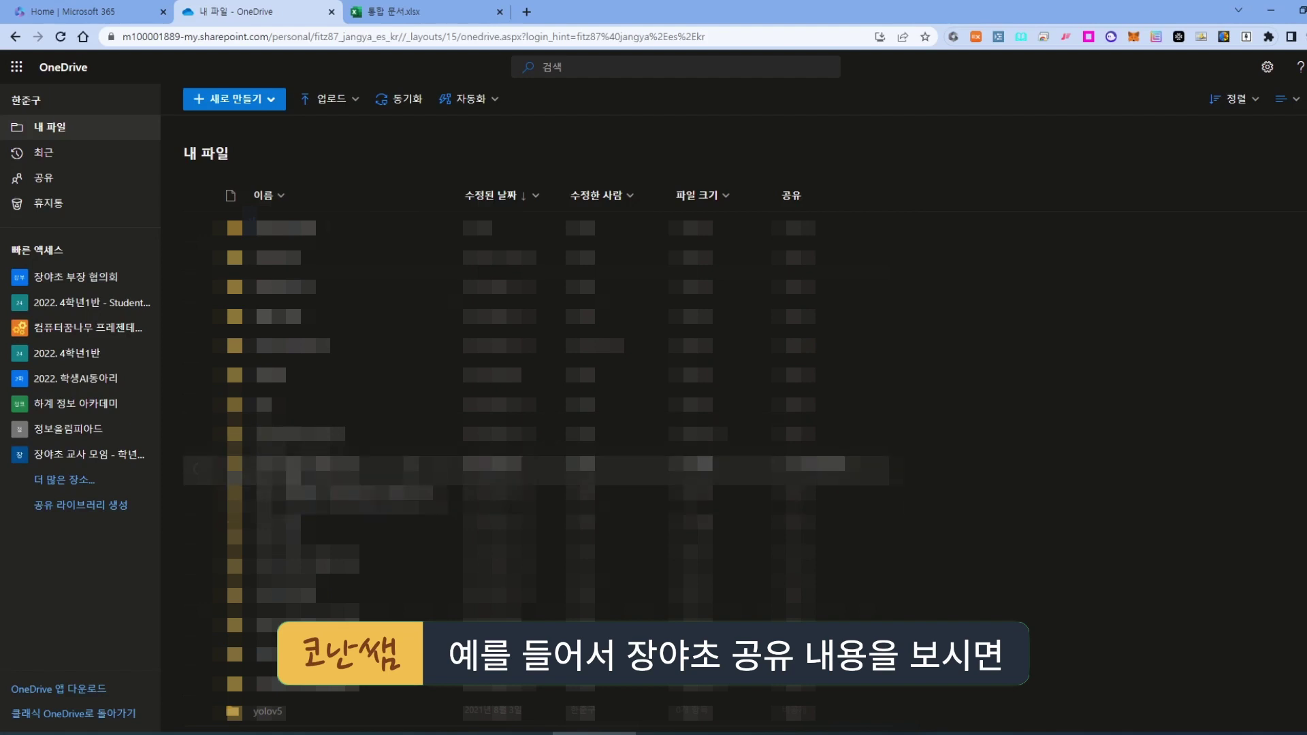
{"action": "left_click", "coordinate": [299, 476]}
{"action": "key", "text": "alt+Left"}
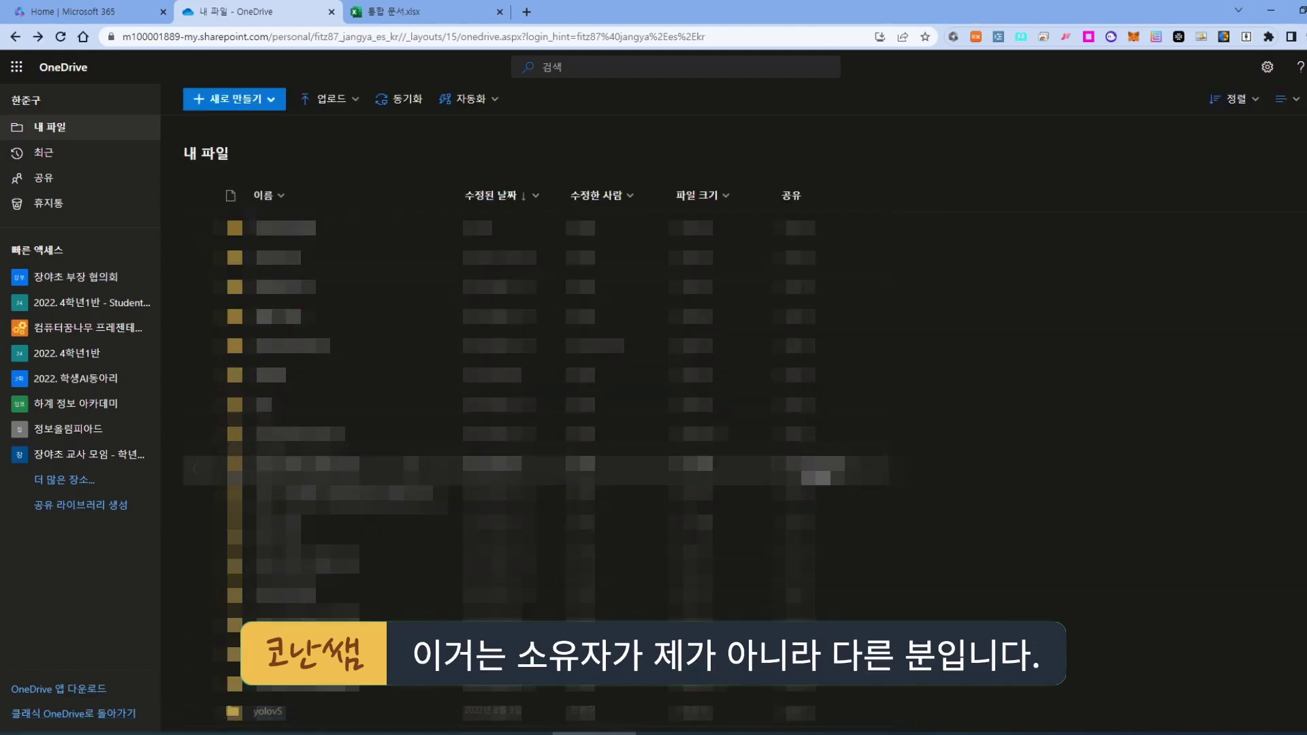
{"action": "left_click", "coordinate": [307, 468]}
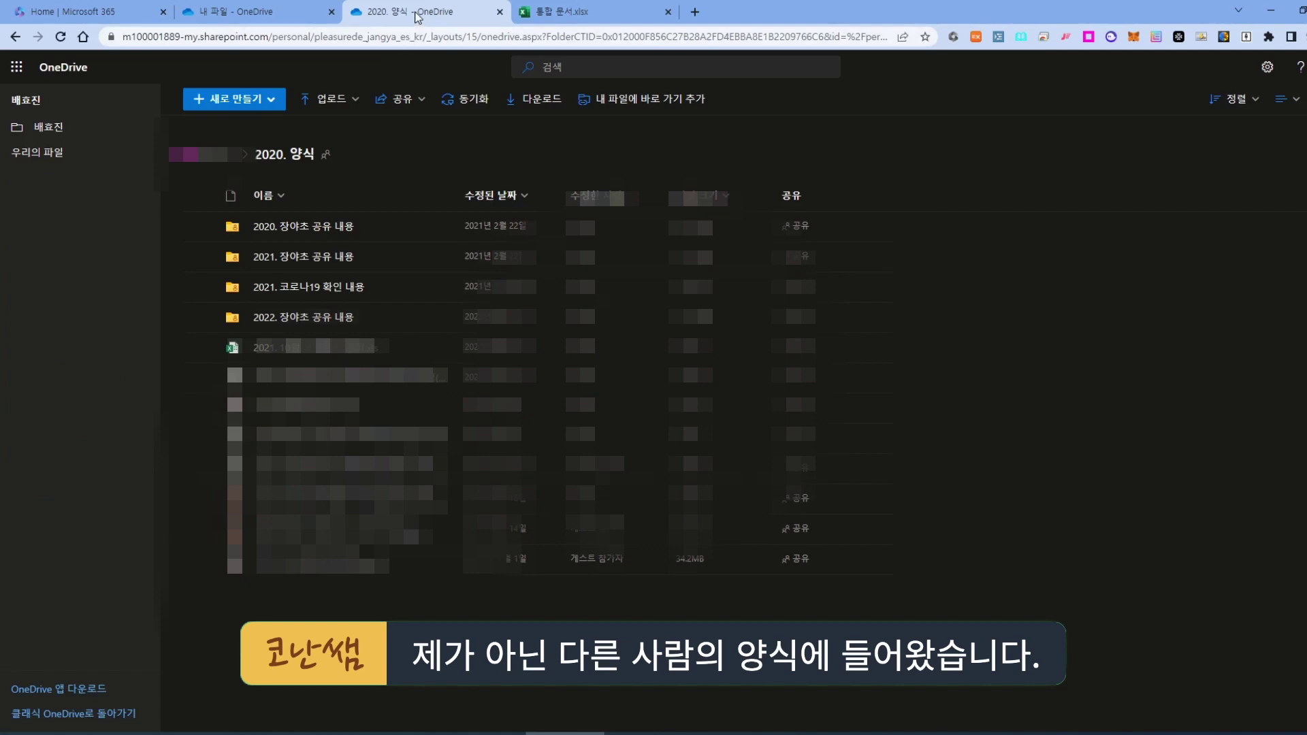
Split the shared folder tab into its own window, snapped beside the 내 파일 window
{"action": "left_click_drag", "start_coordinate": [417, 15], "coordinate": [780, 86]}
{"action": "key", "text": "super+Right"}
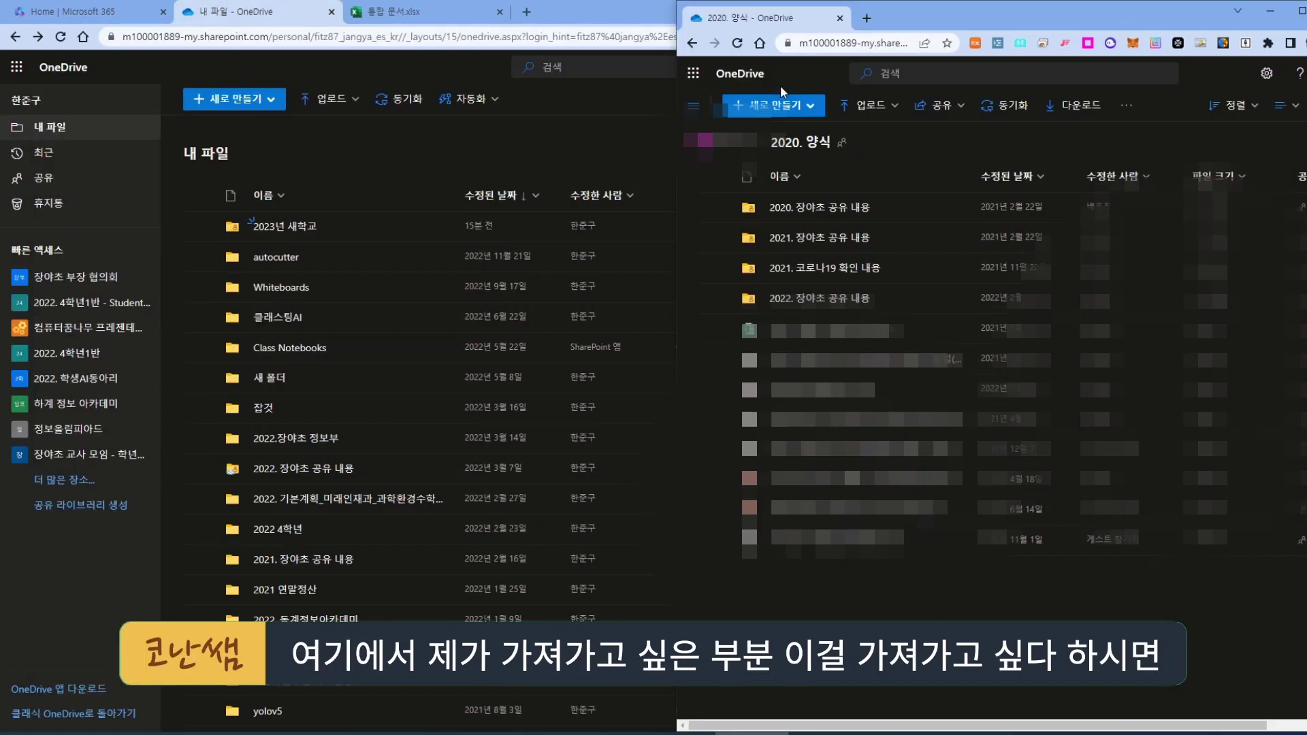
{"action": "left_click", "coordinate": [167, 162]}
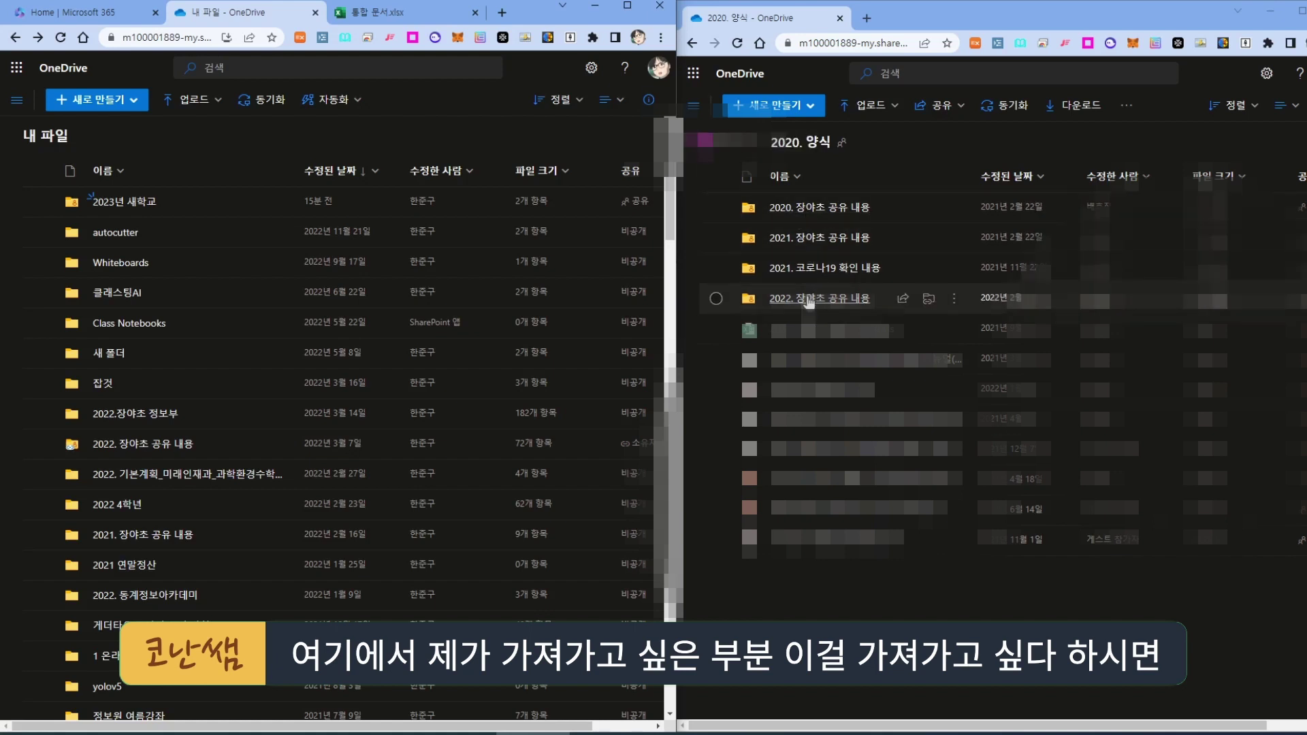
Add a 내 파일 shortcut to 2021. 코로나19 확인 내용 and refresh to show it
{"action": "left_click", "coordinate": [716, 299]}
{"action": "key", "text": "super+Up"}
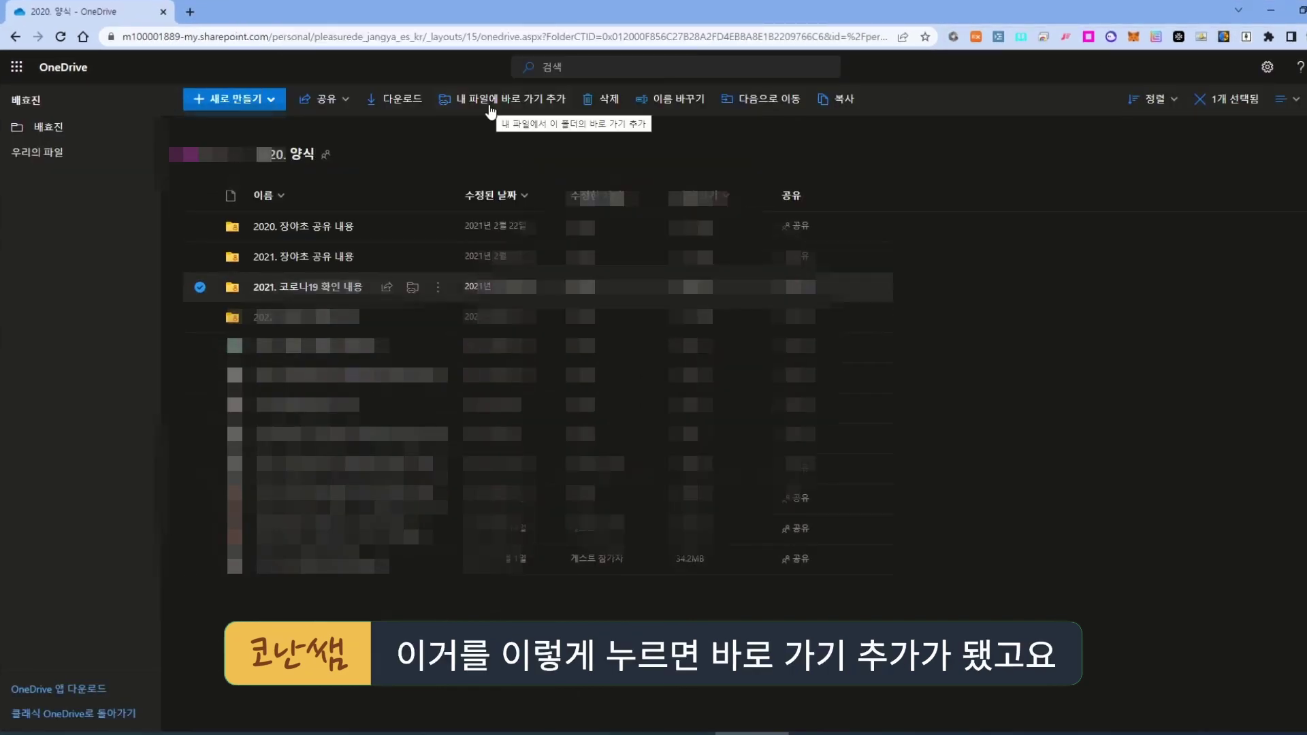
{"action": "left_click", "coordinate": [490, 107]}
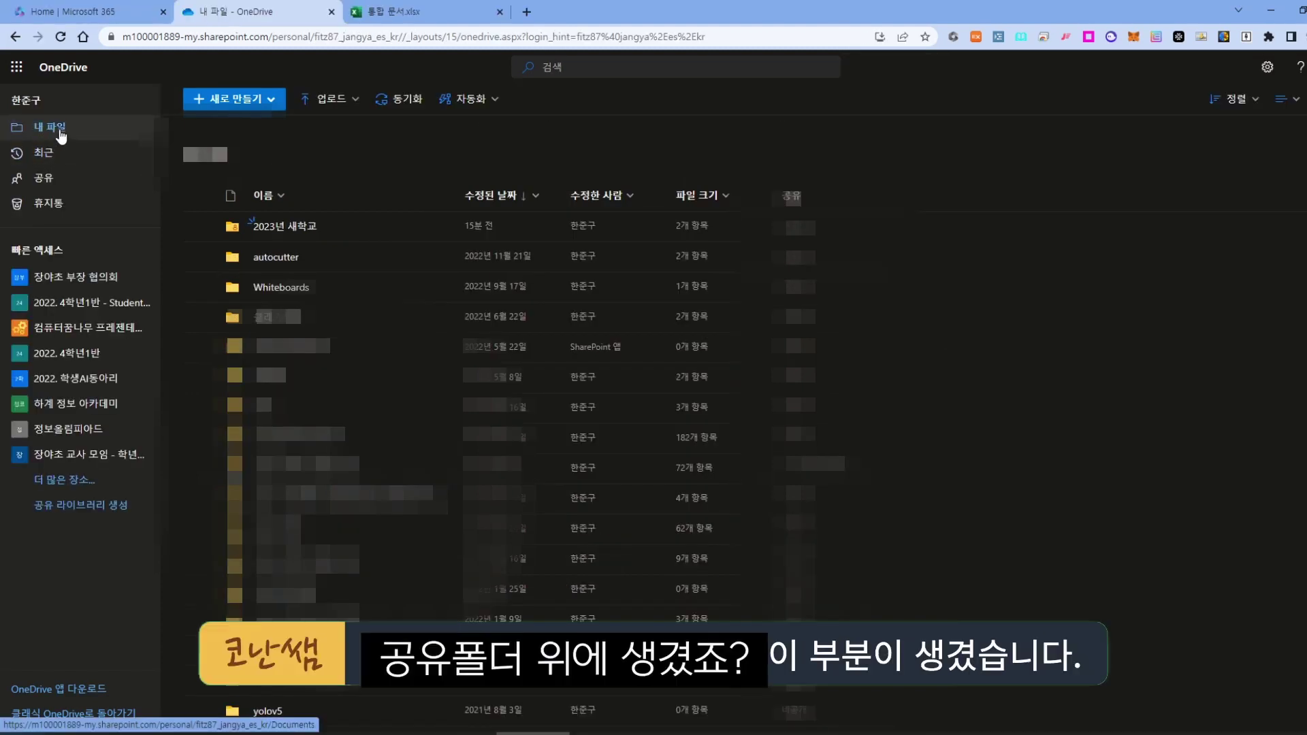
{"action": "left_click", "coordinate": [61, 135]}
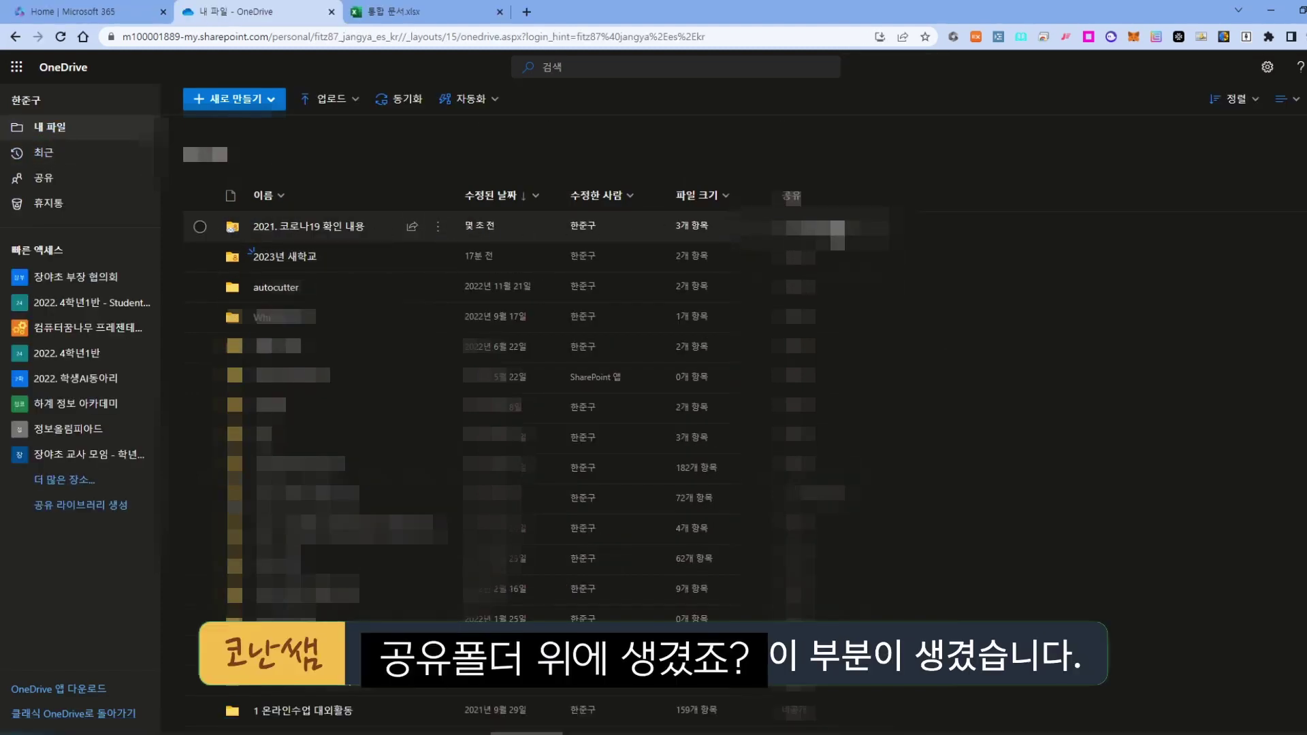
Select the 2021. 코로나19 확인 내용 shortcut in 내 파일 and remove it with 제거
{"action": "left_click", "coordinate": [243, 226]}
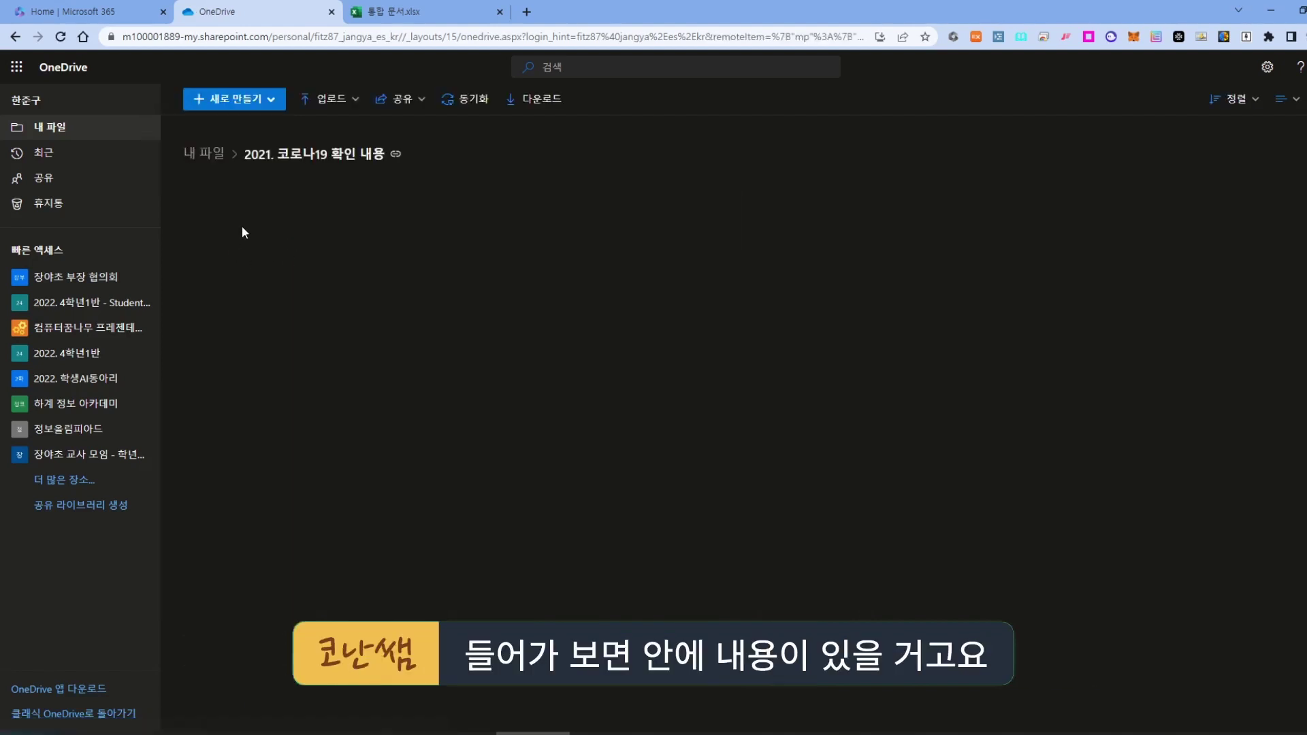
{"action": "left_click", "coordinate": [198, 154]}
{"action": "left_click", "coordinate": [201, 227]}
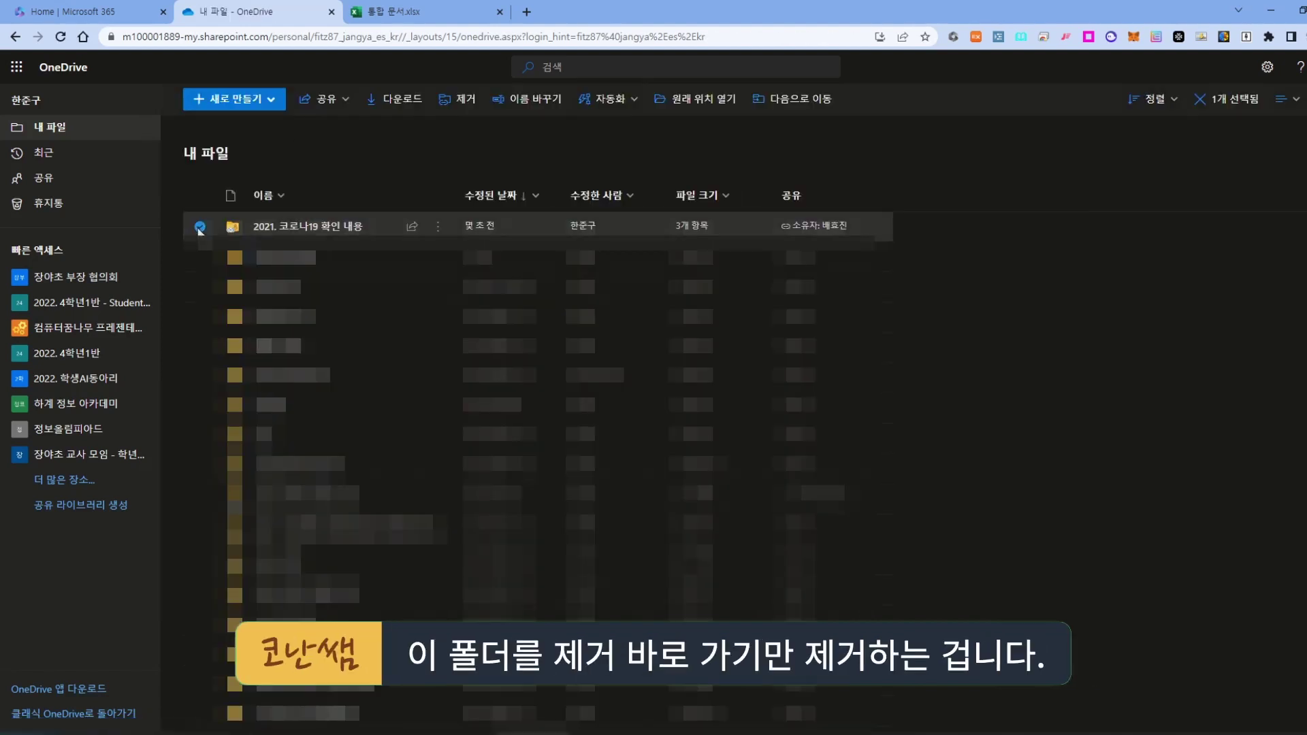
{"action": "left_click", "coordinate": [463, 101]}
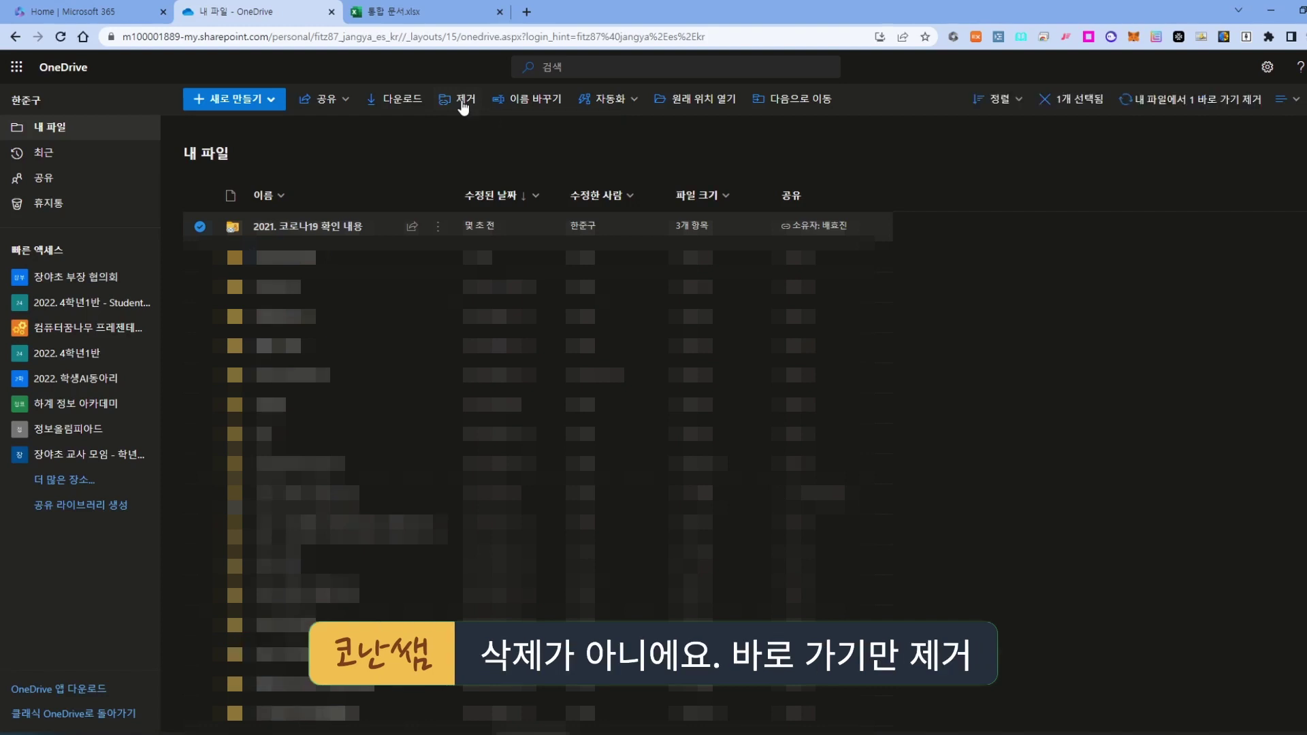